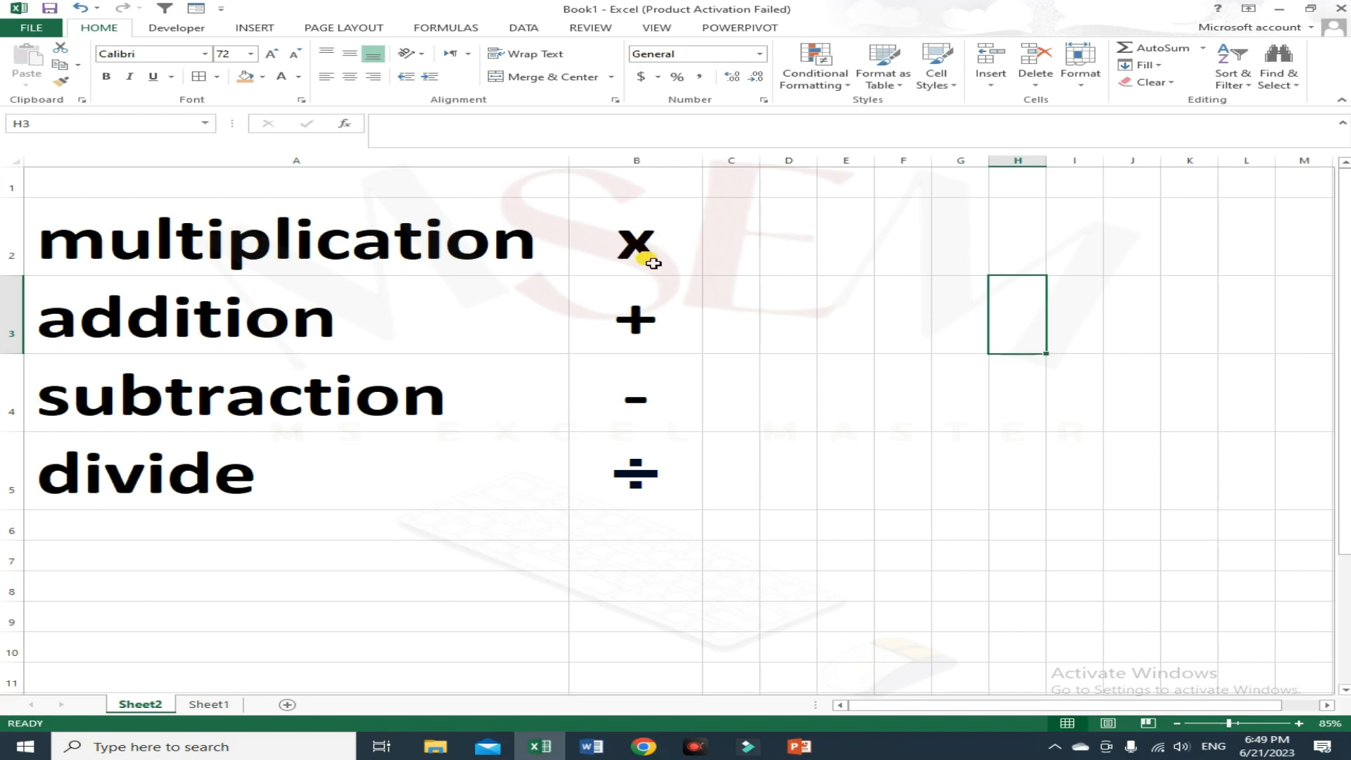
Step: Review the operation names and their symbols listed in columns A and B
drag(686, 249, 641, 486)
click(308, 262)
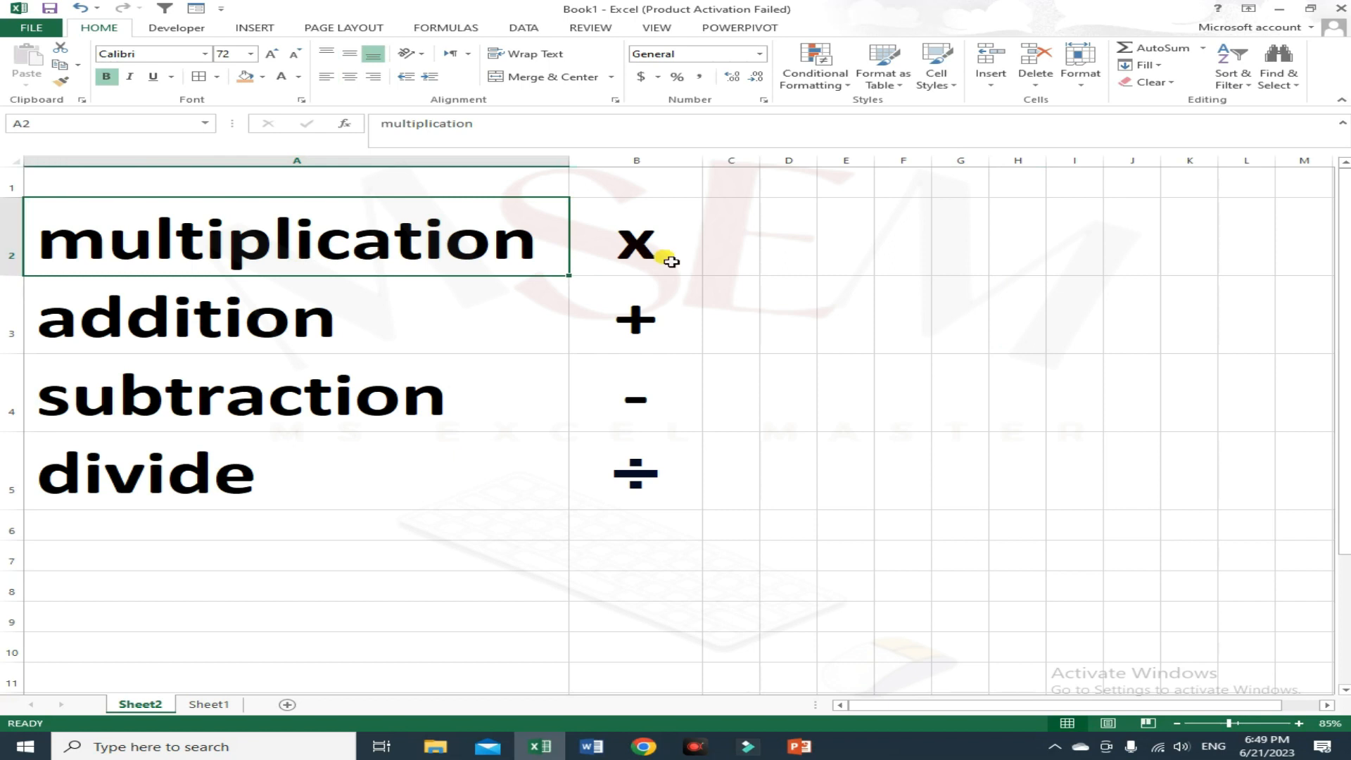
click(380, 328)
click(415, 407)
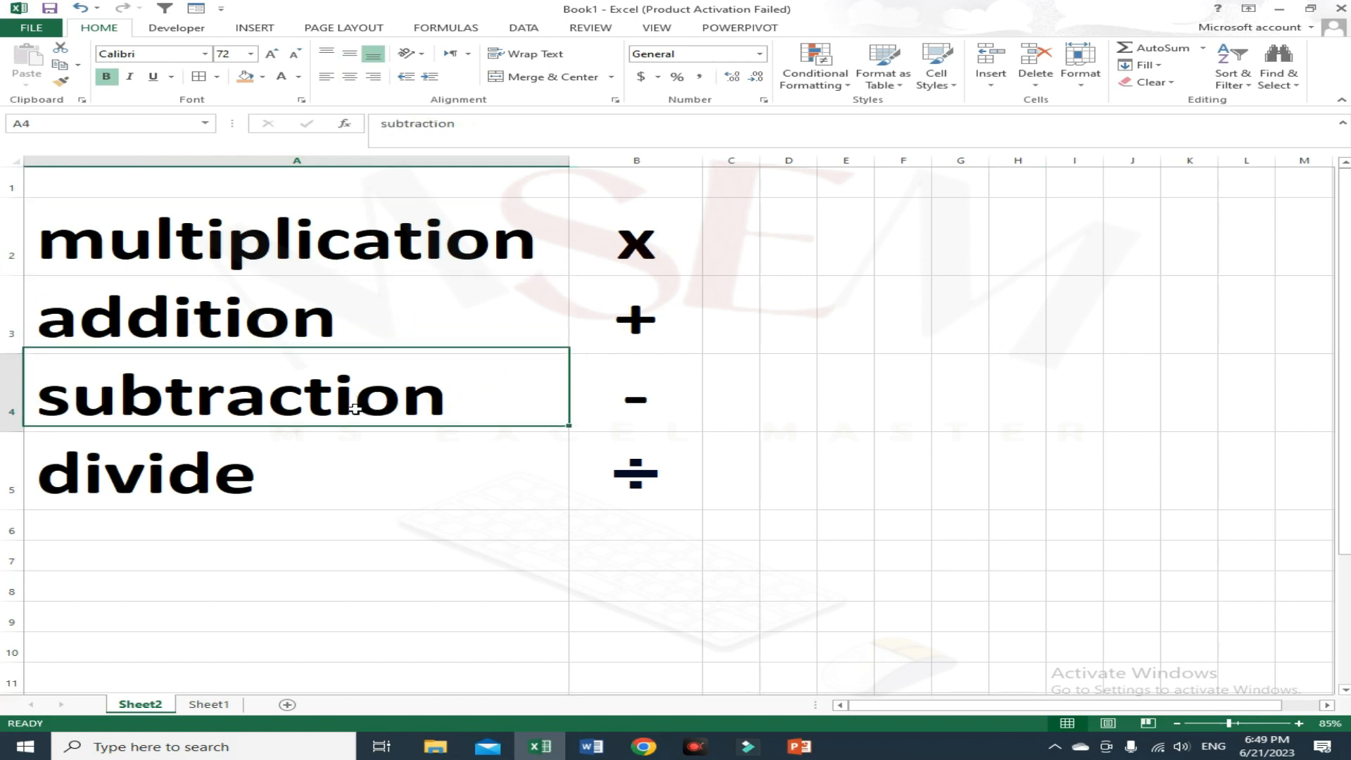
click(294, 470)
click(689, 488)
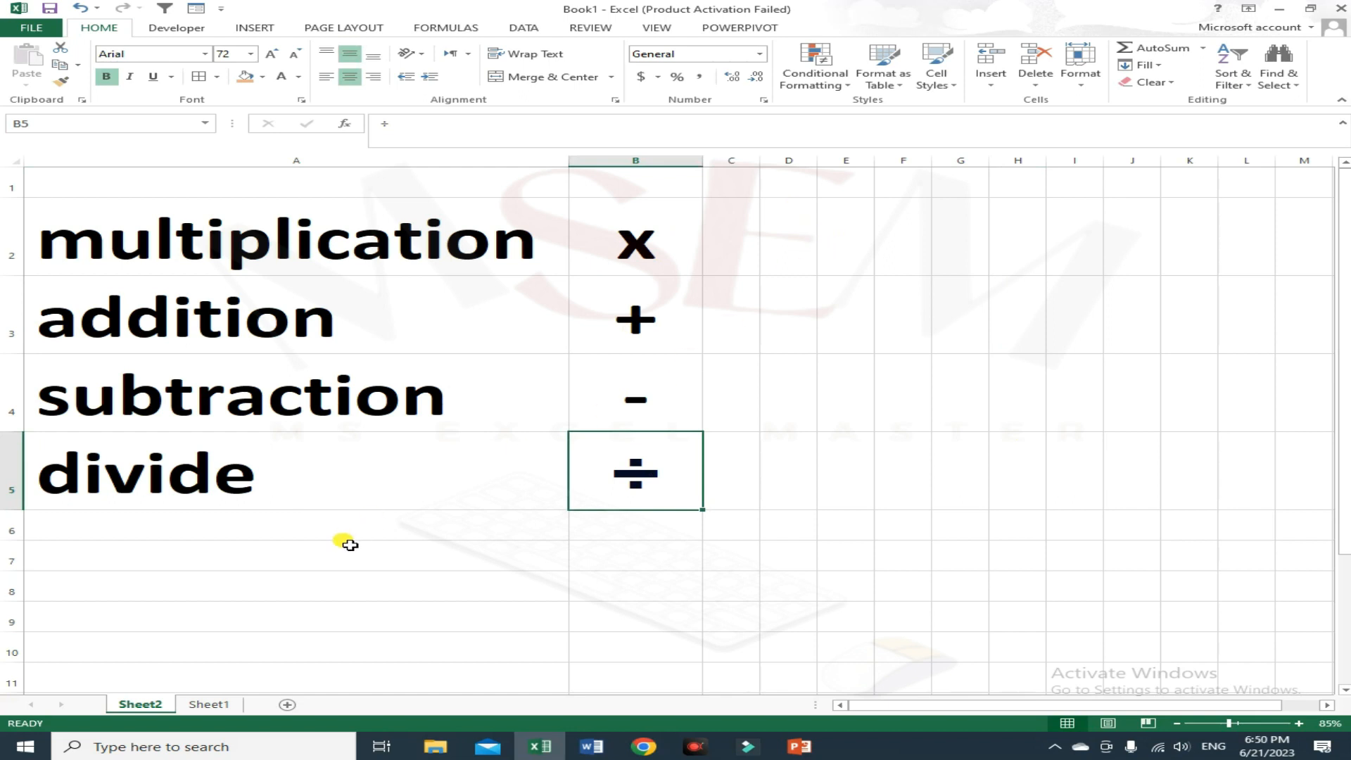
click(478, 558)
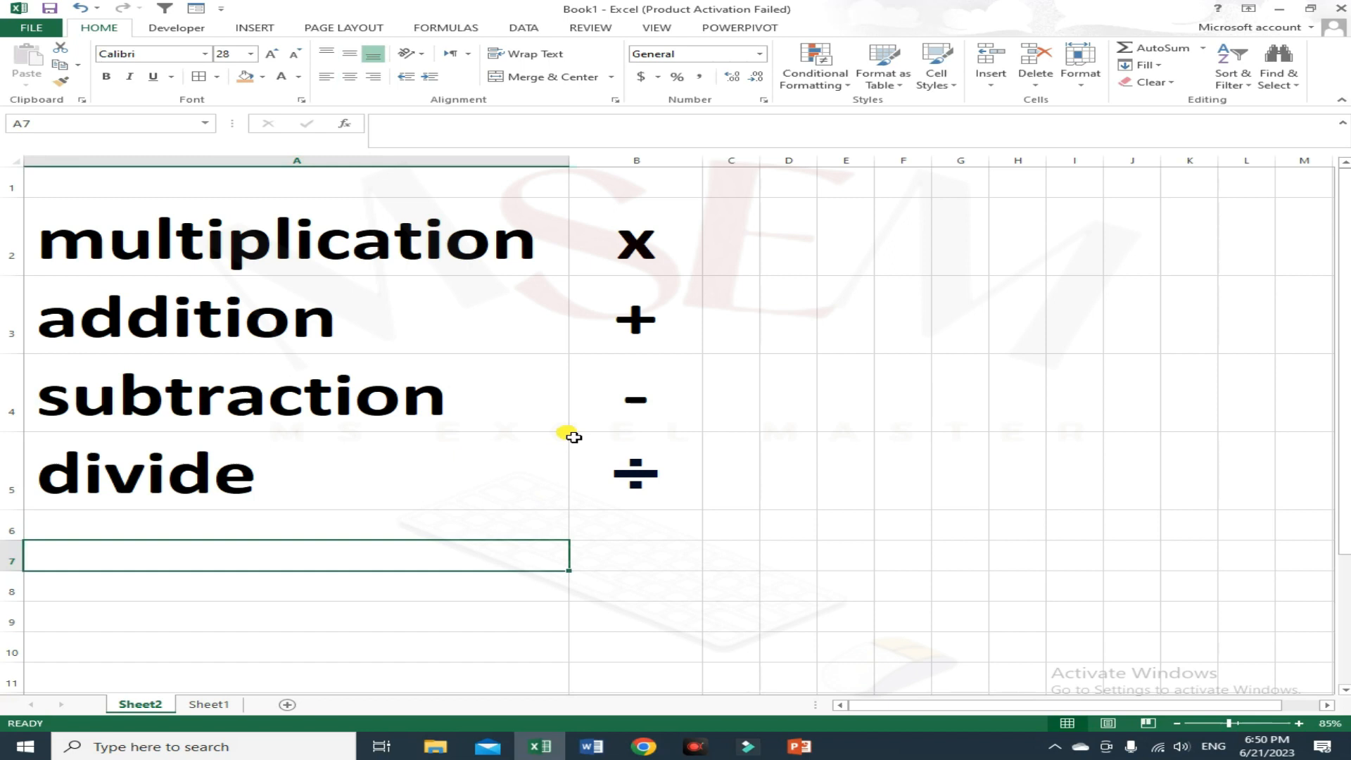
Step: Enter 2 in D2 and 5 in E2 on the multiplication row
click(793, 242)
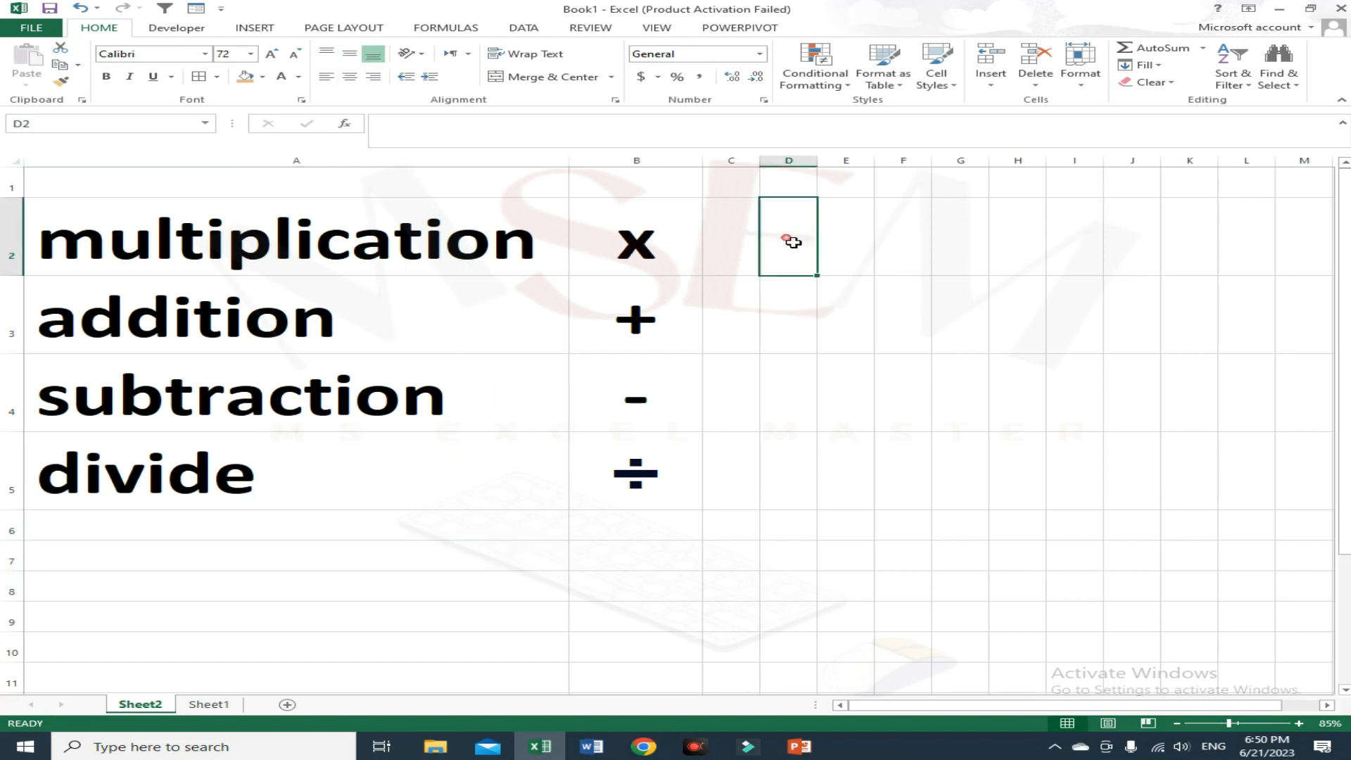
key(Left)
key(Left)
key(Left)
key(Right)
key(Right)
key(Right)
text(2)
key(Tab)
text(5)
key(Return)
key(Up)
key(Right)
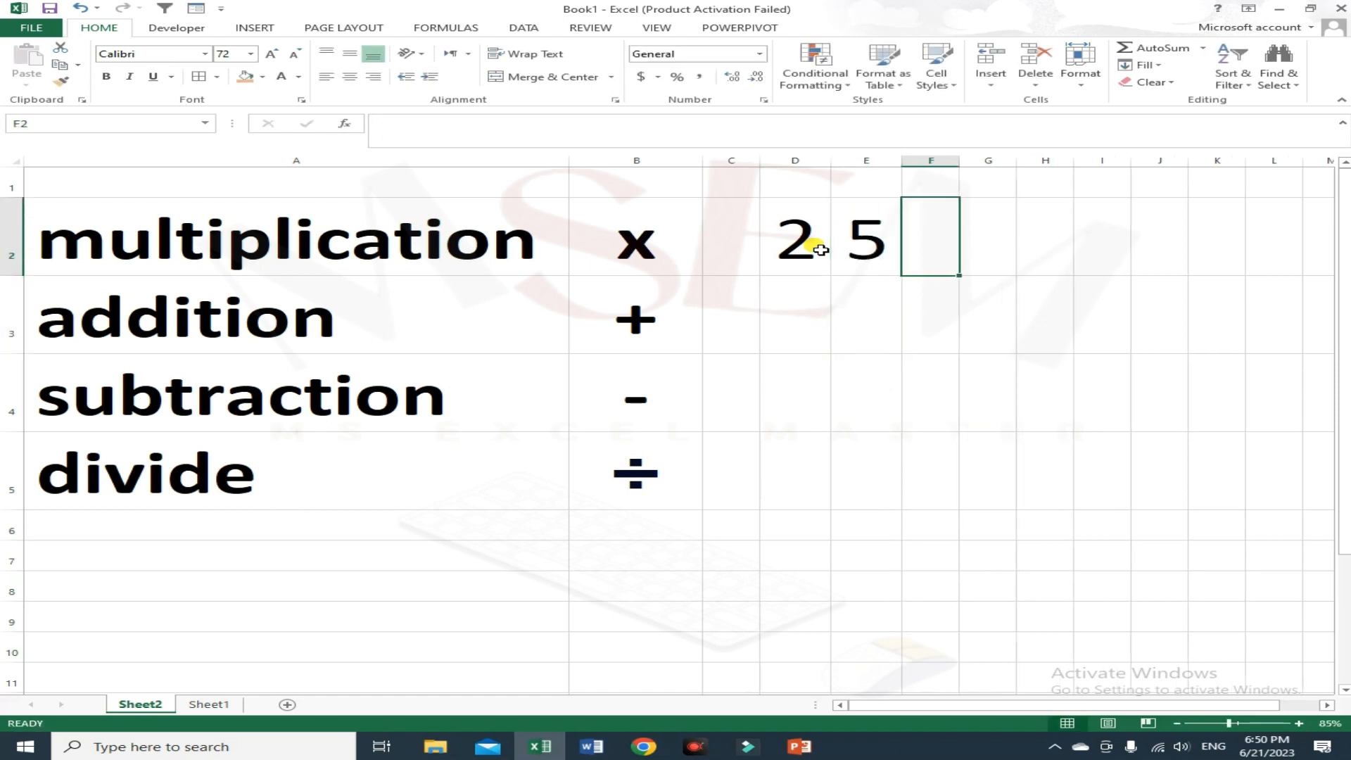
key(Left)
key(Left)
key(Right)
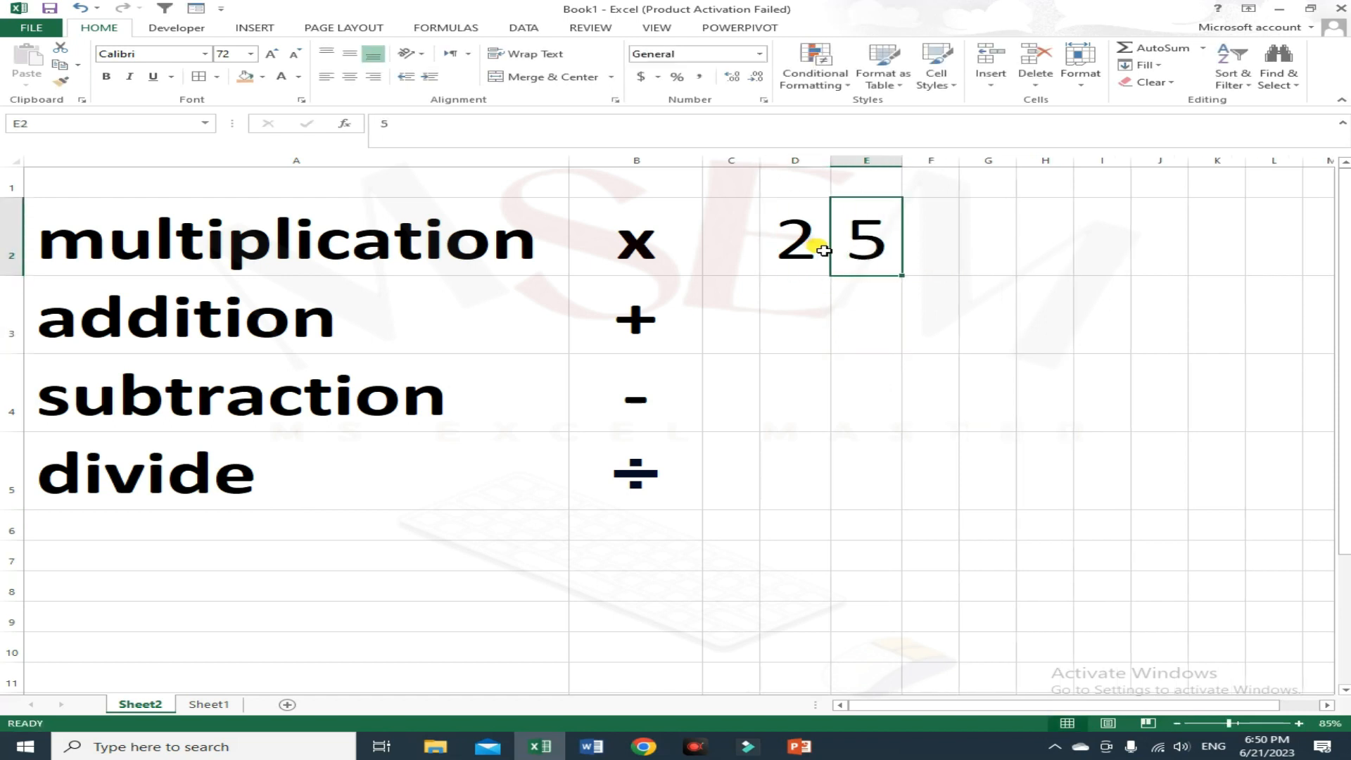
key(Right)
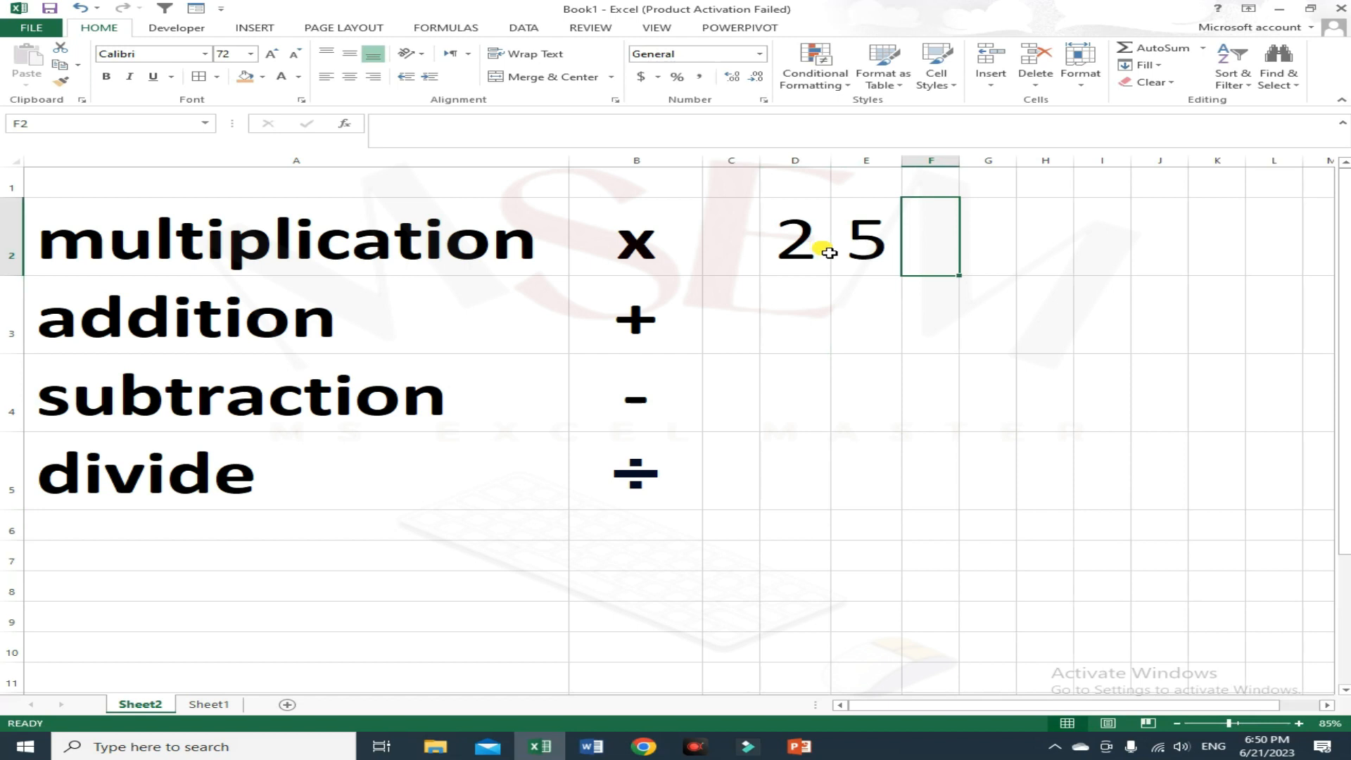
text(=)
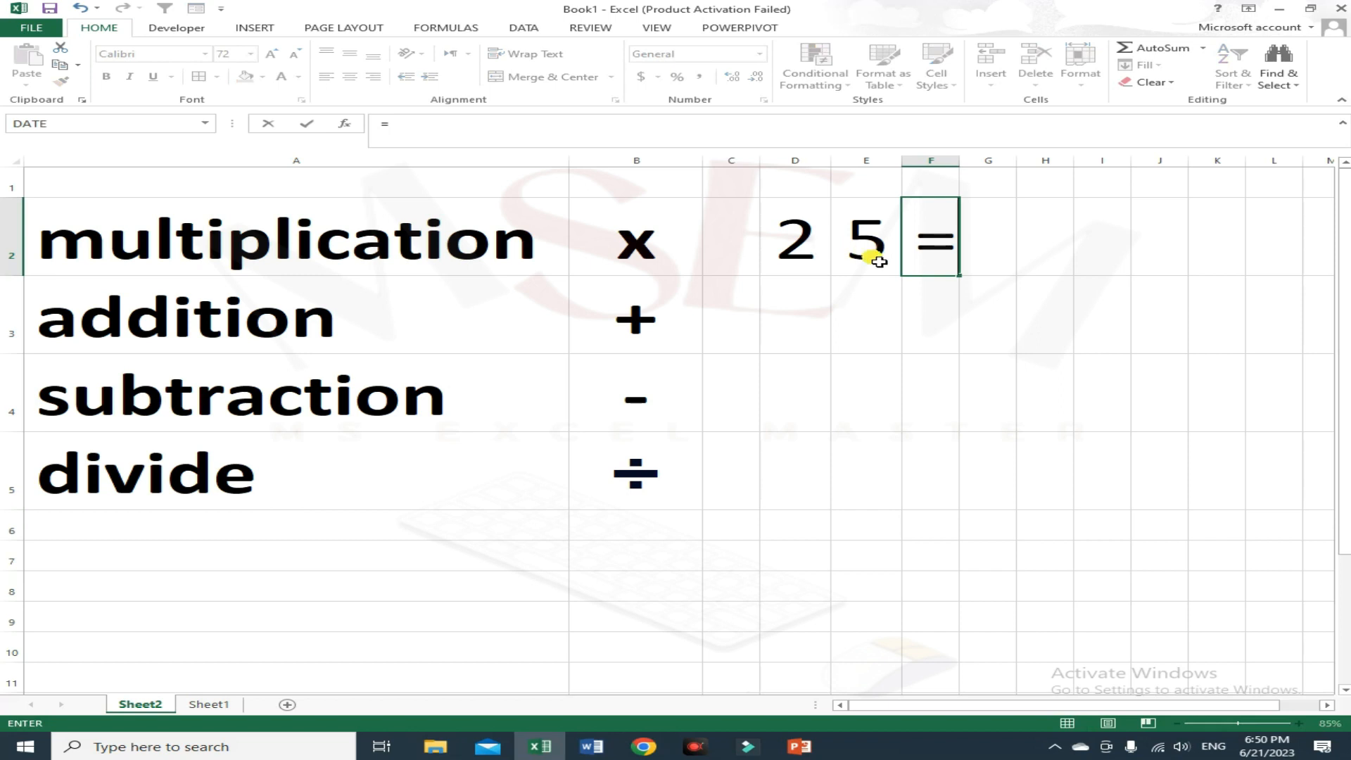
click(800, 247)
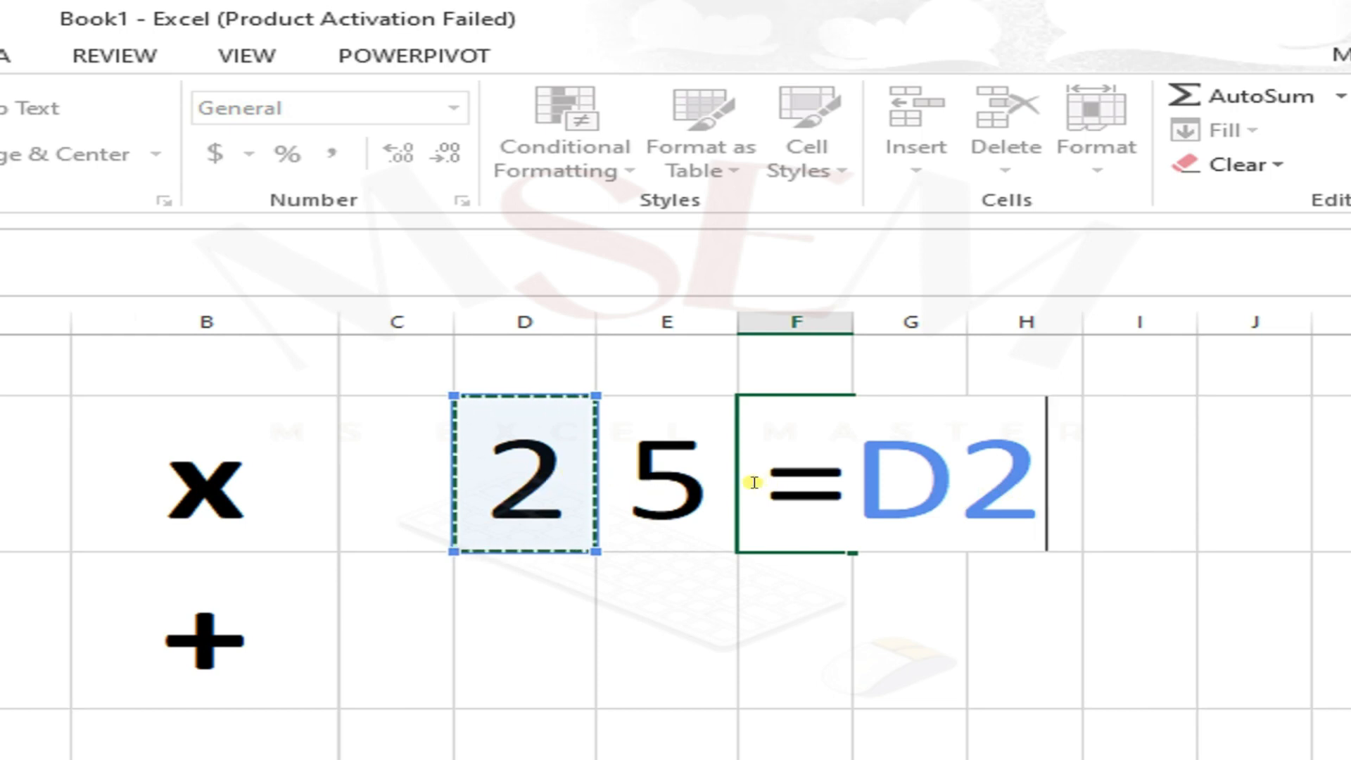
key(BackSpace)
key(BackSpace)
key(BackSpace)
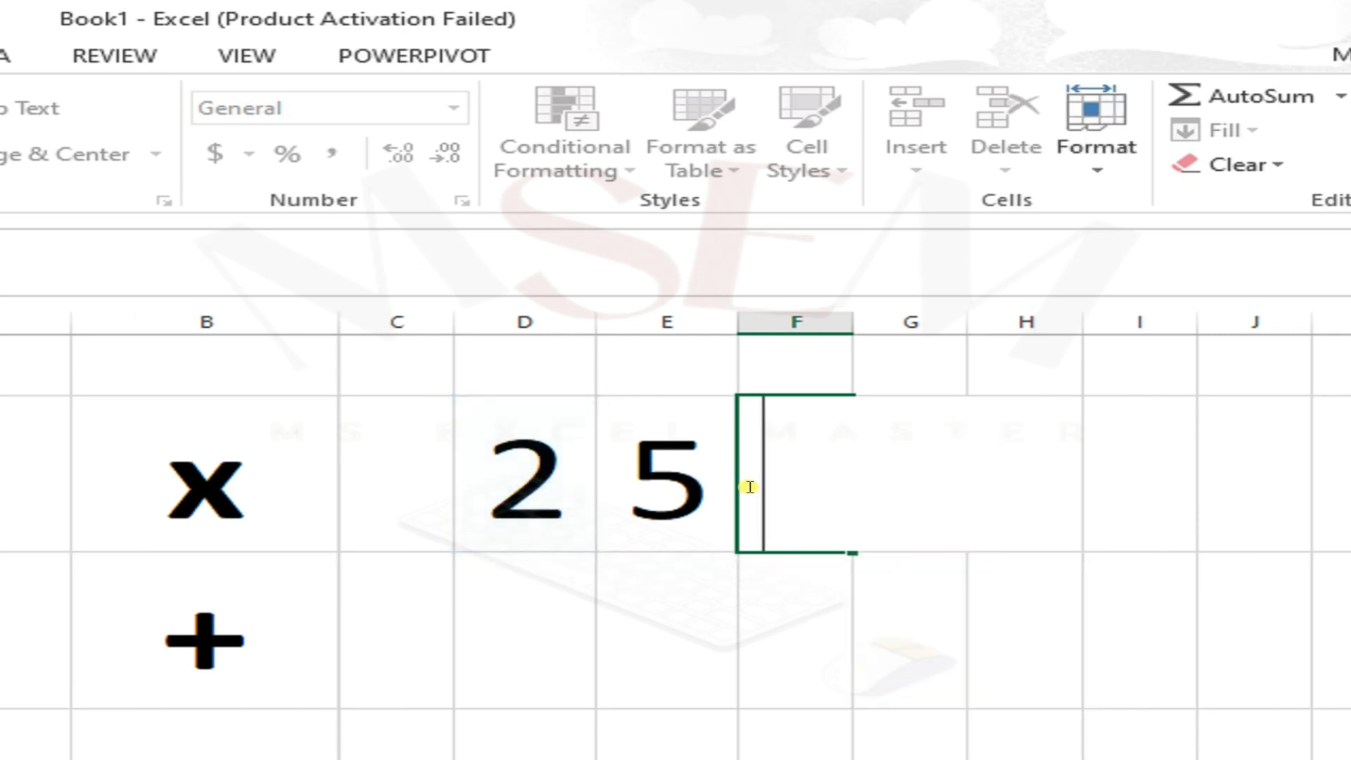
Step: Enter the formula =D2*E2 in F2 to multiply the two numbers
text(=)
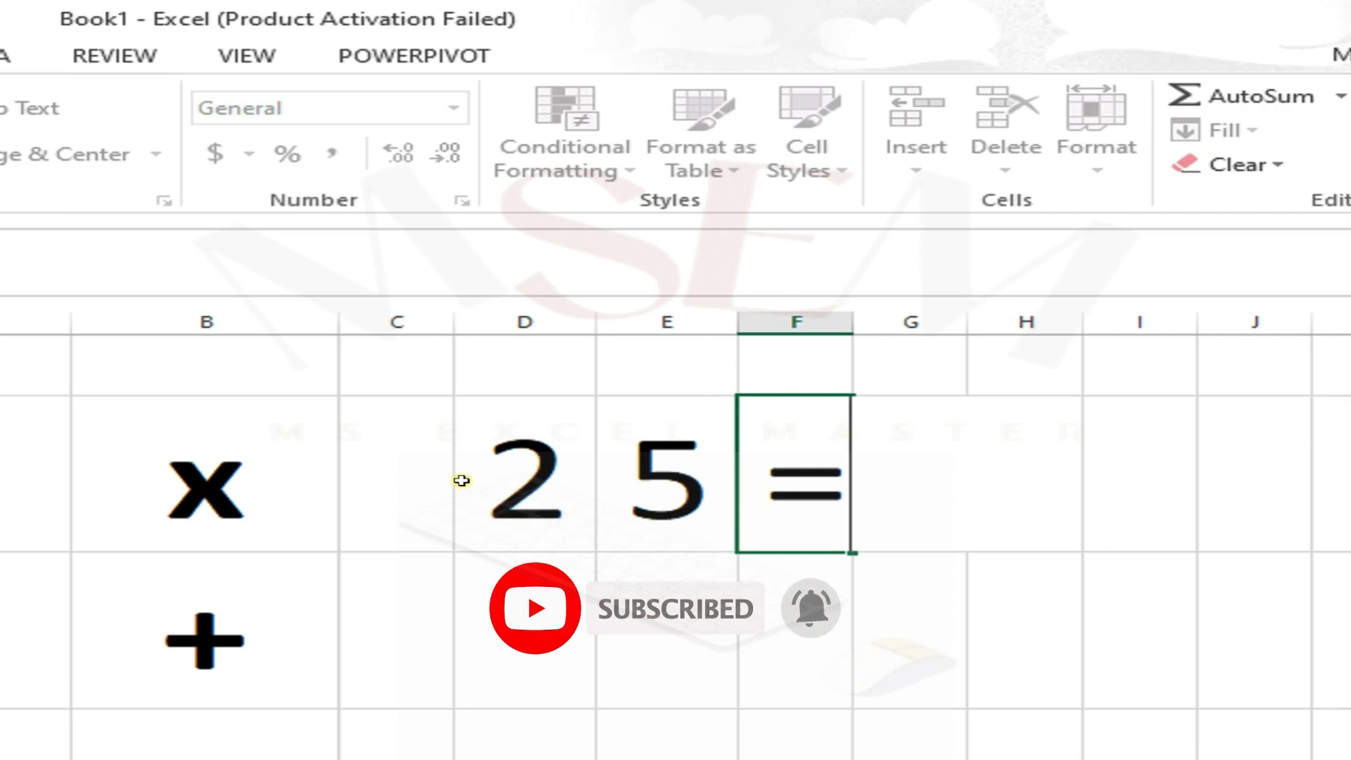
click(527, 461)
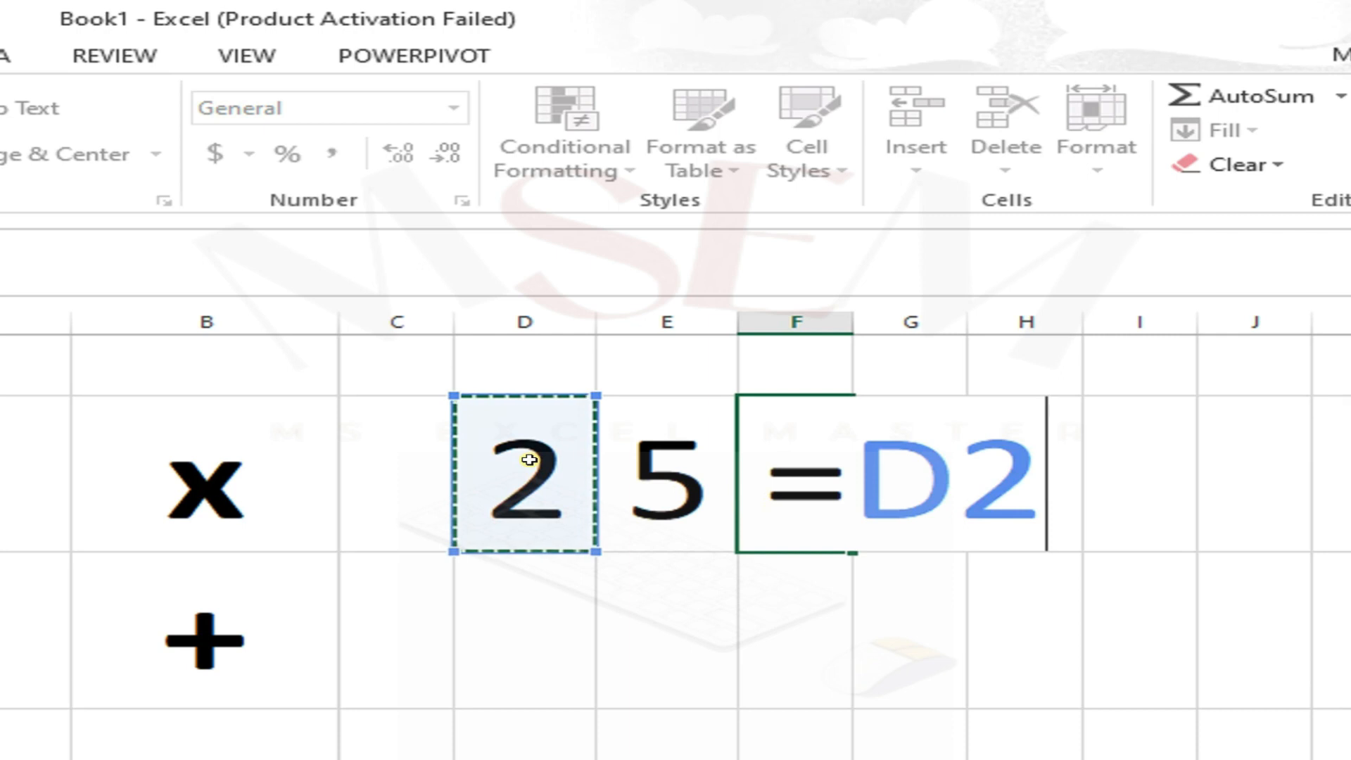
text(*)
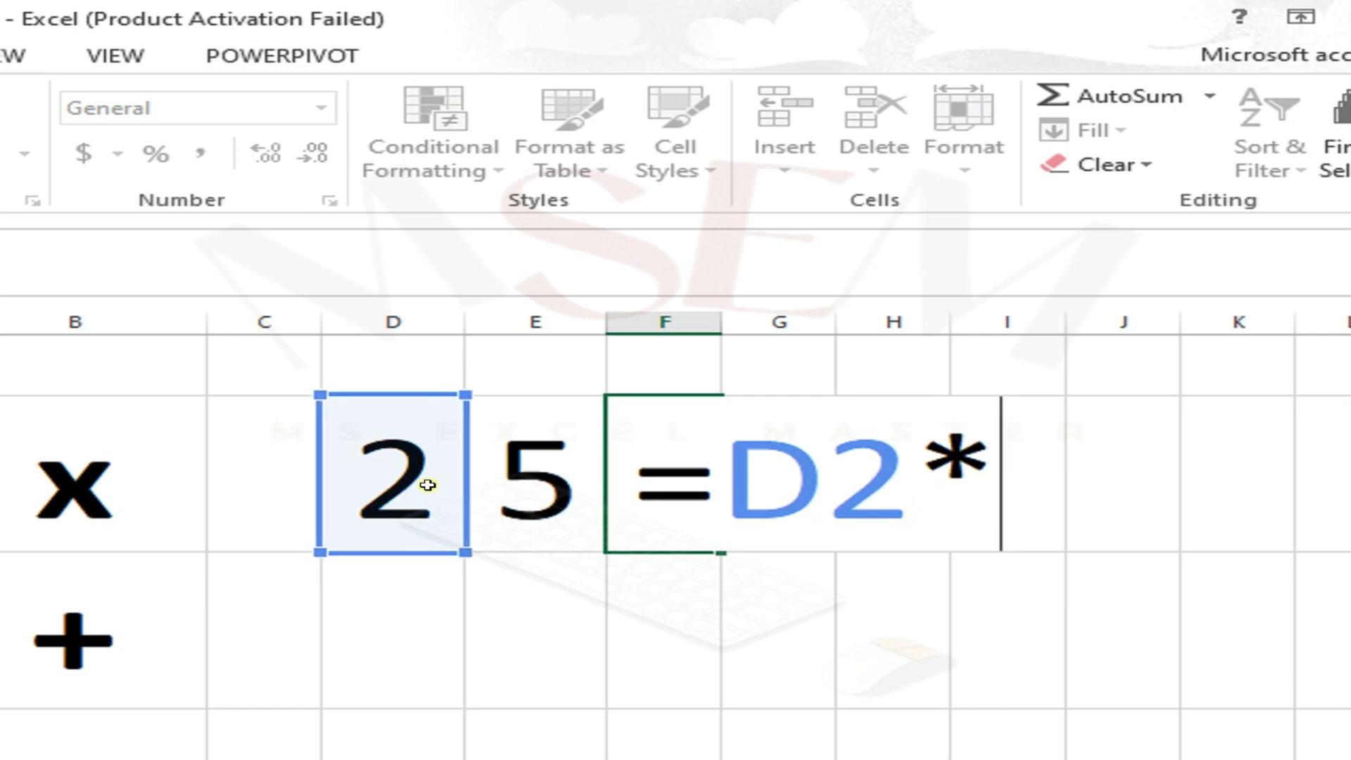
click(532, 477)
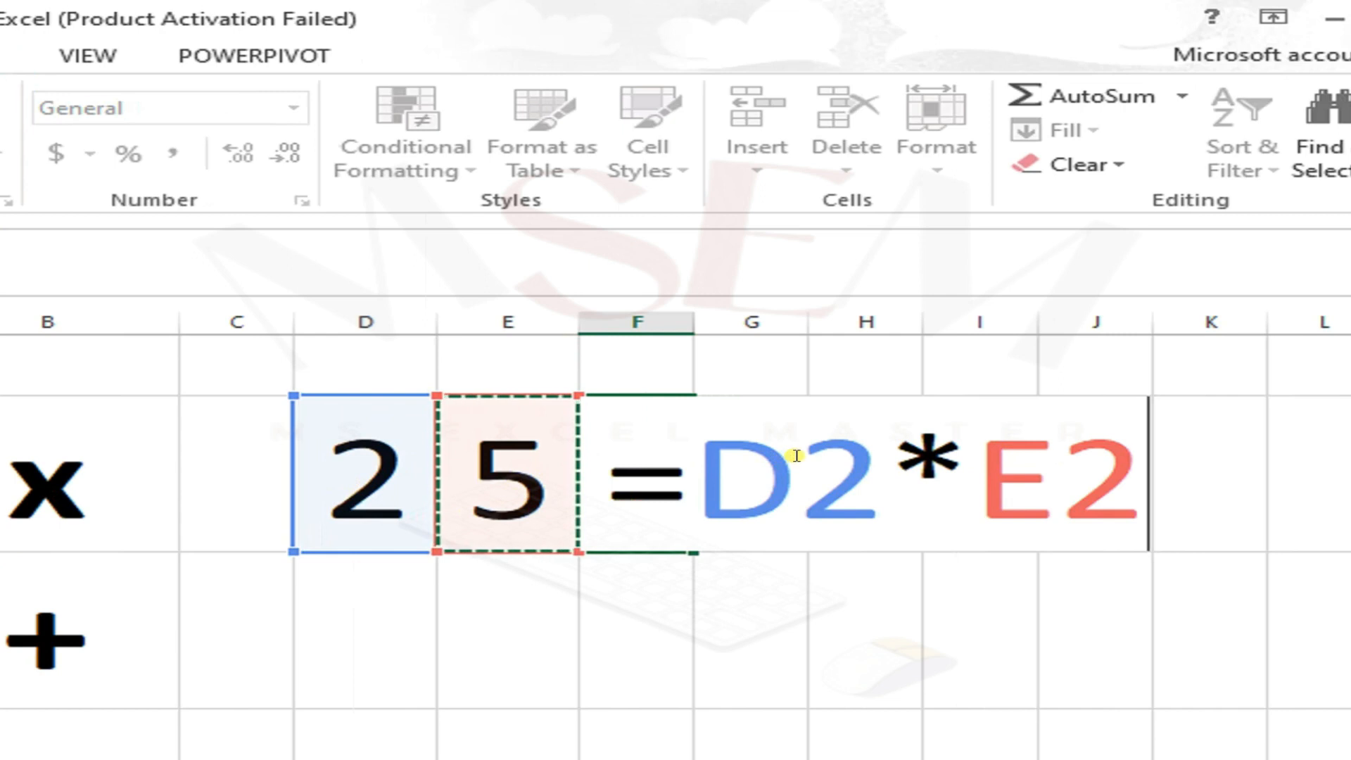
key(Return)
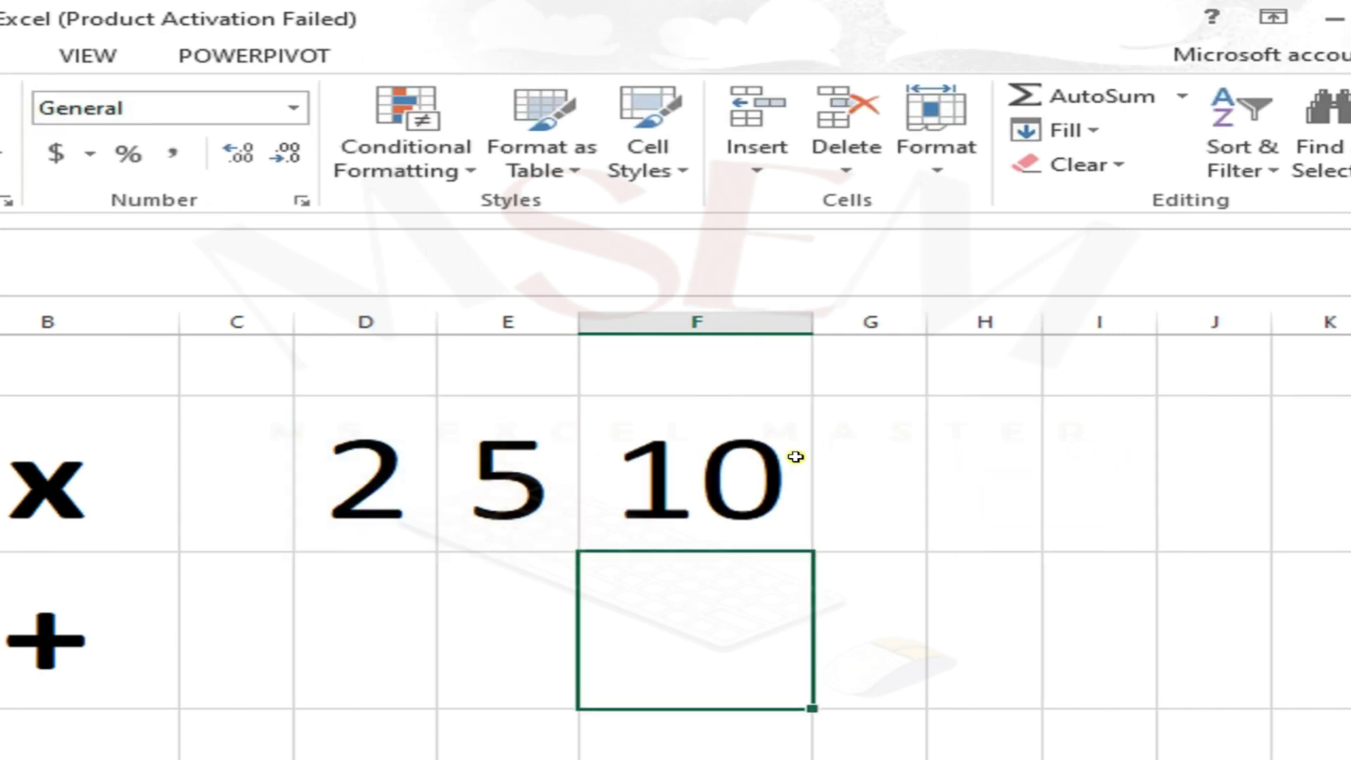
Step: Set the font colour of the F2 result to dark green
click(772, 484)
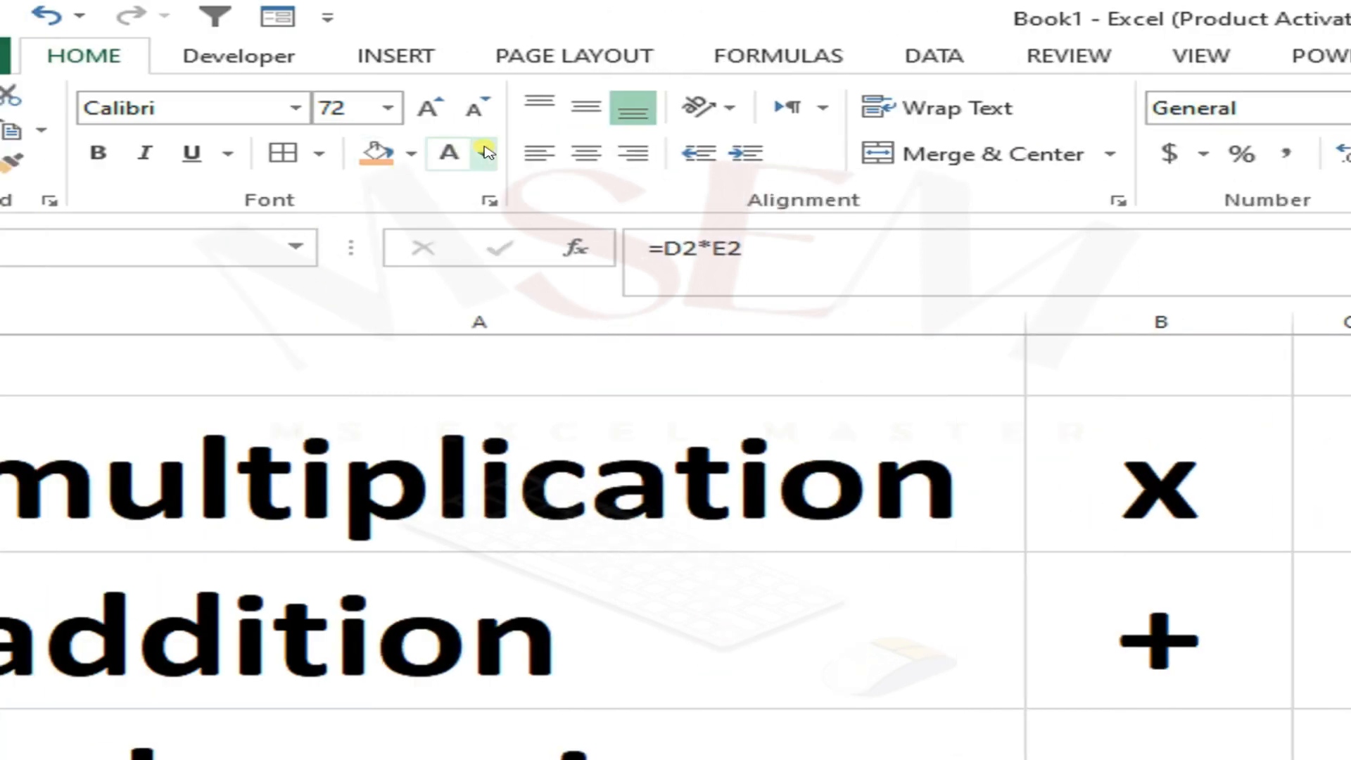
click(445, 153)
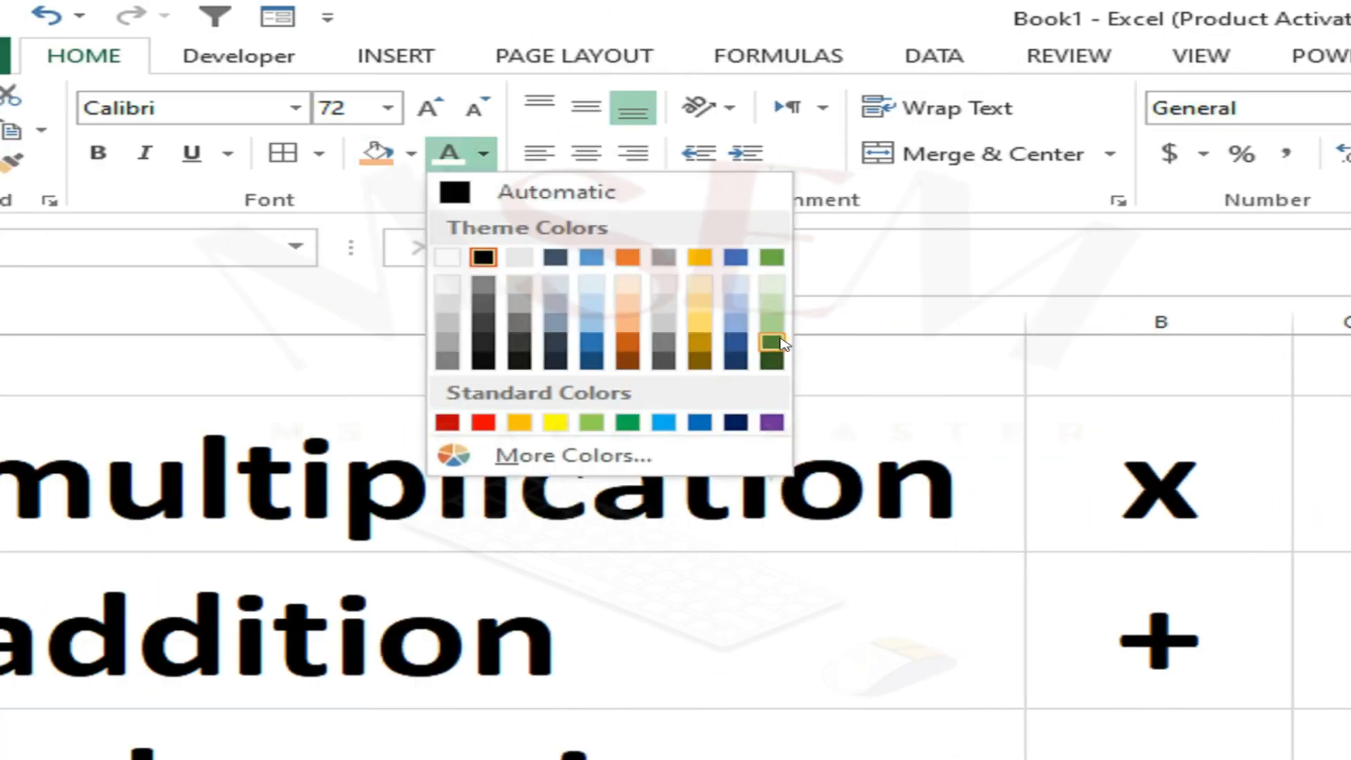
click(778, 360)
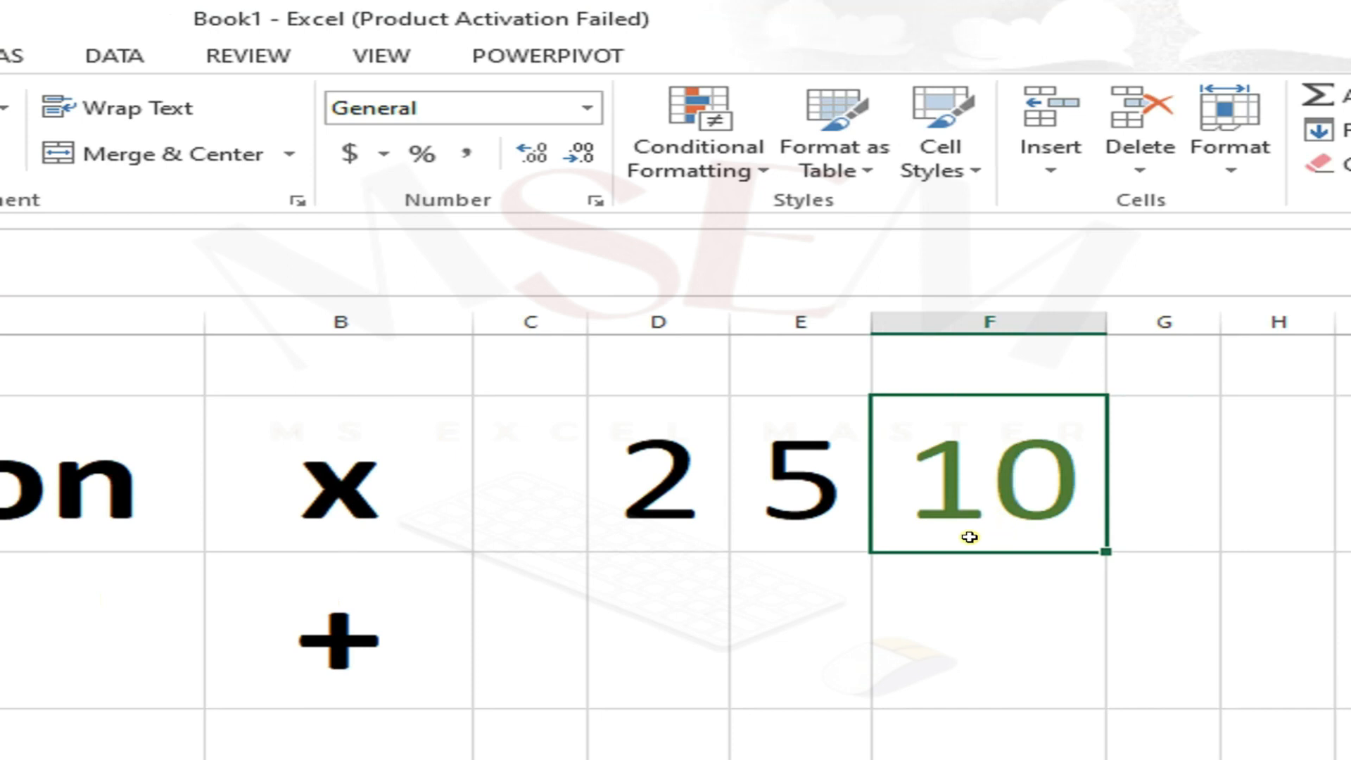
Step: Enter the formula =2+5 in F3 on the addition row
click(661, 623)
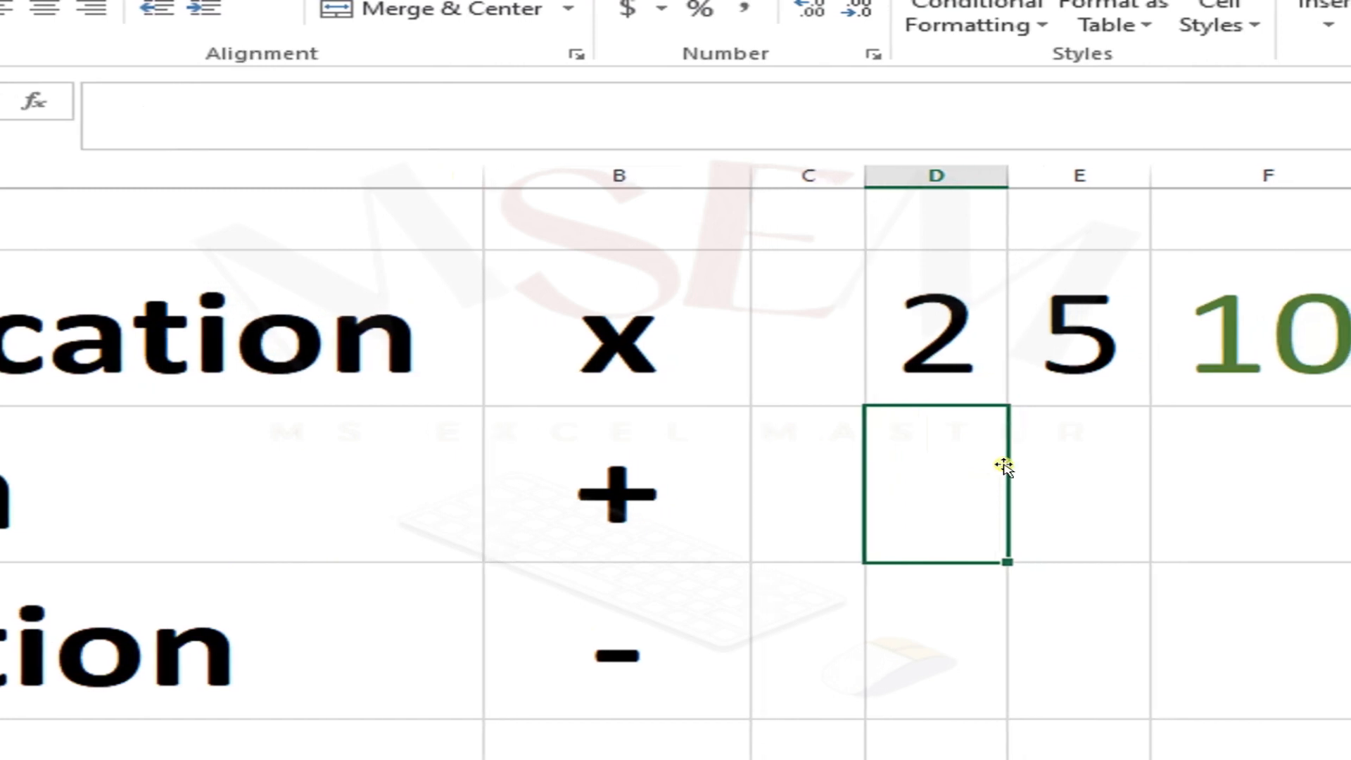
key(Right)
key(Right)
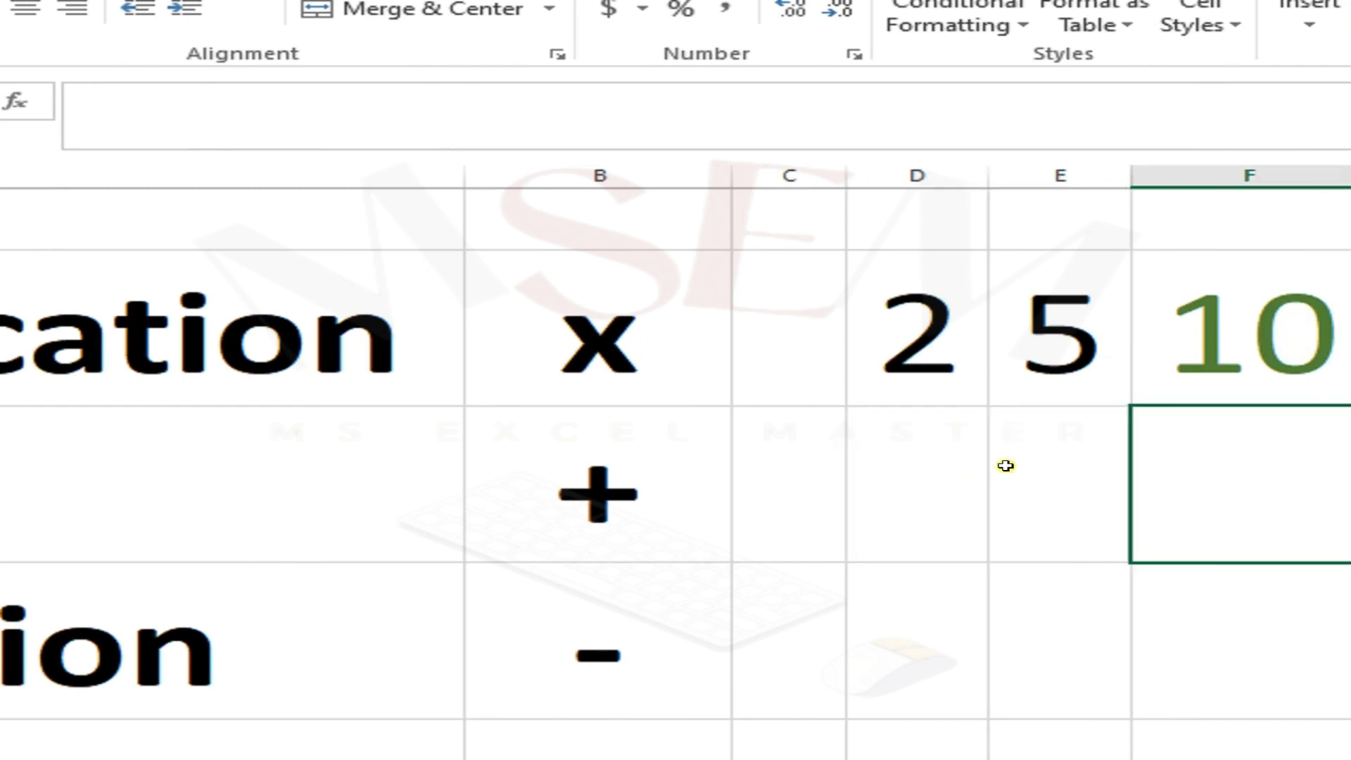
text(=)
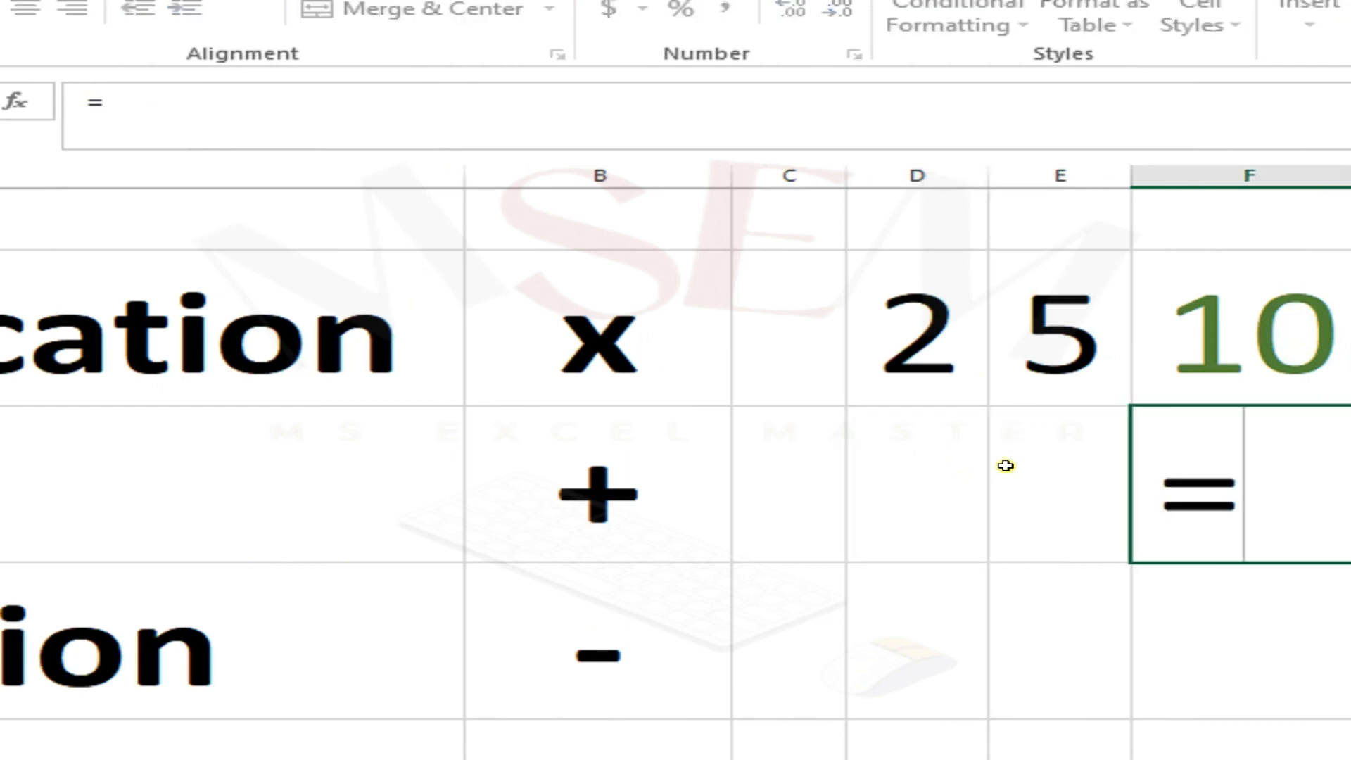
text(2)
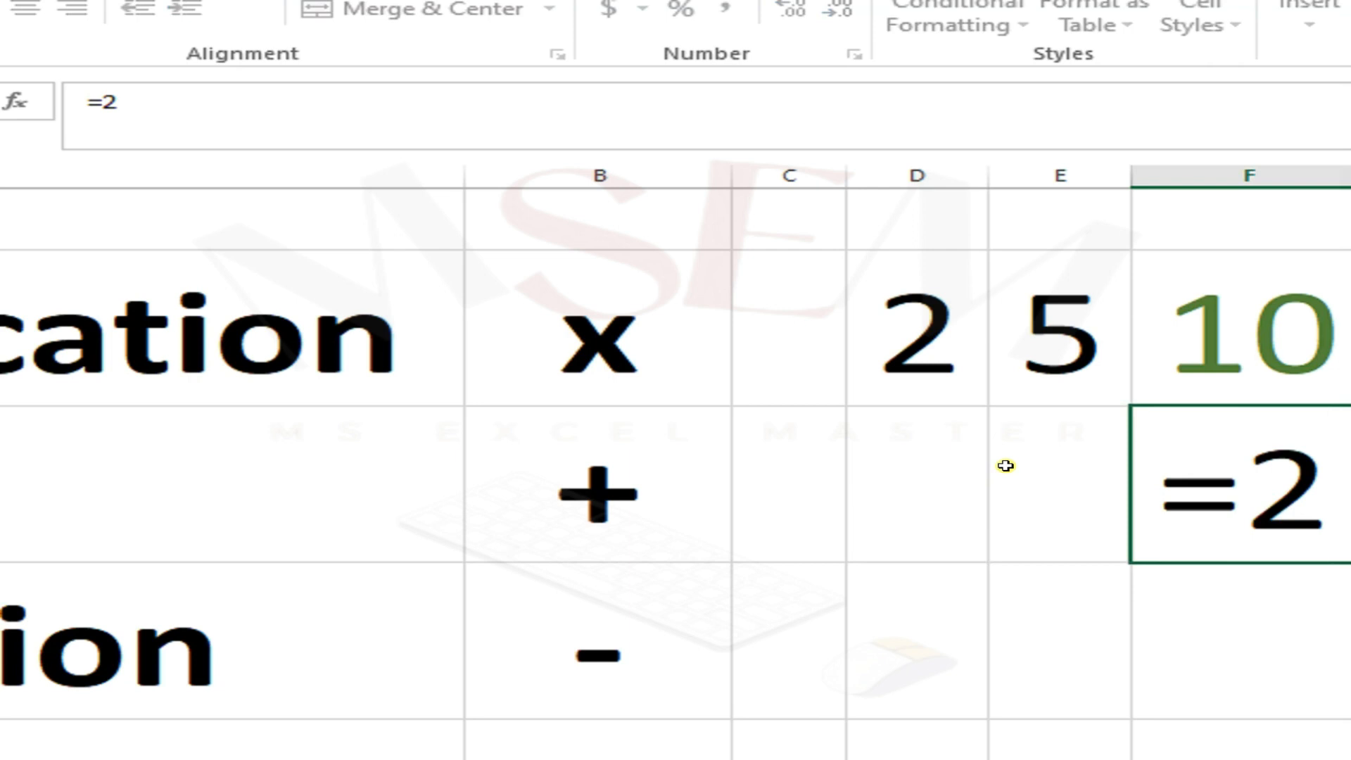
text(+5)
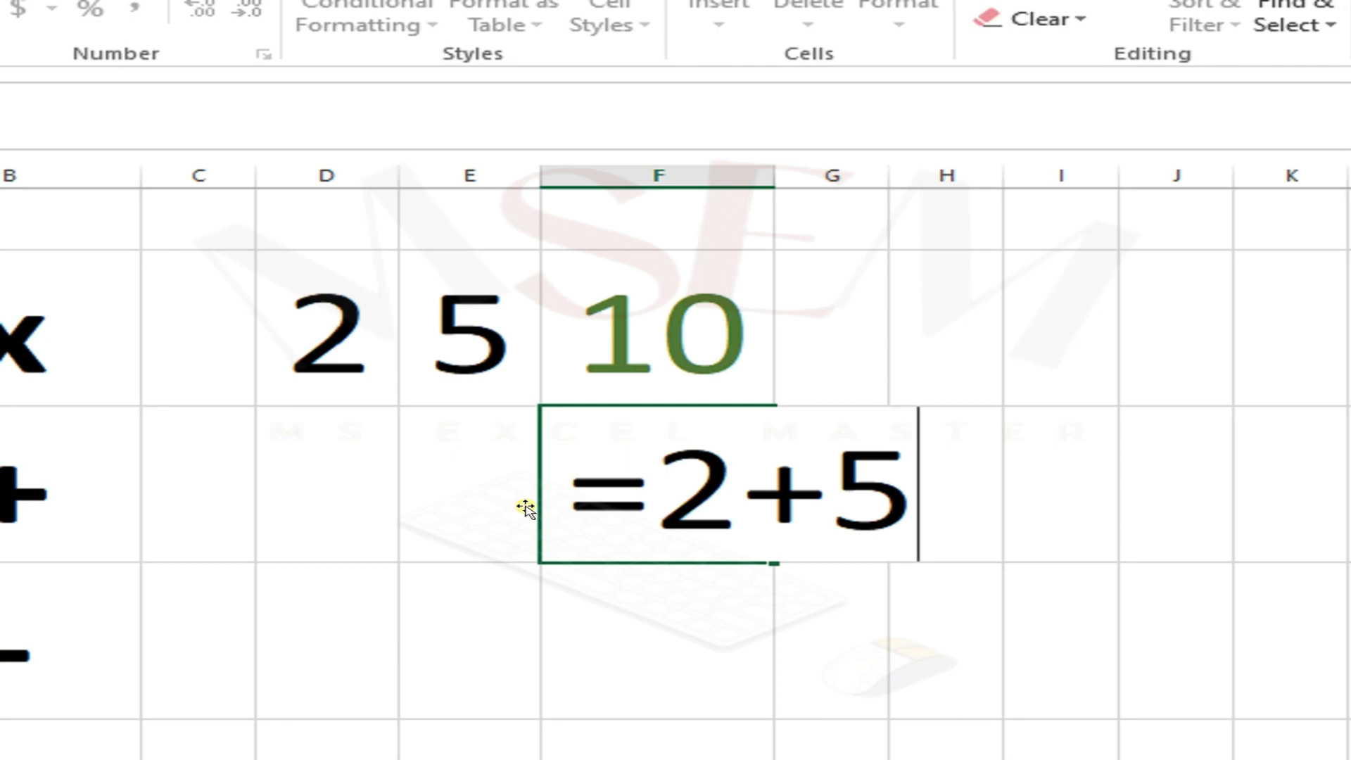
text(+)
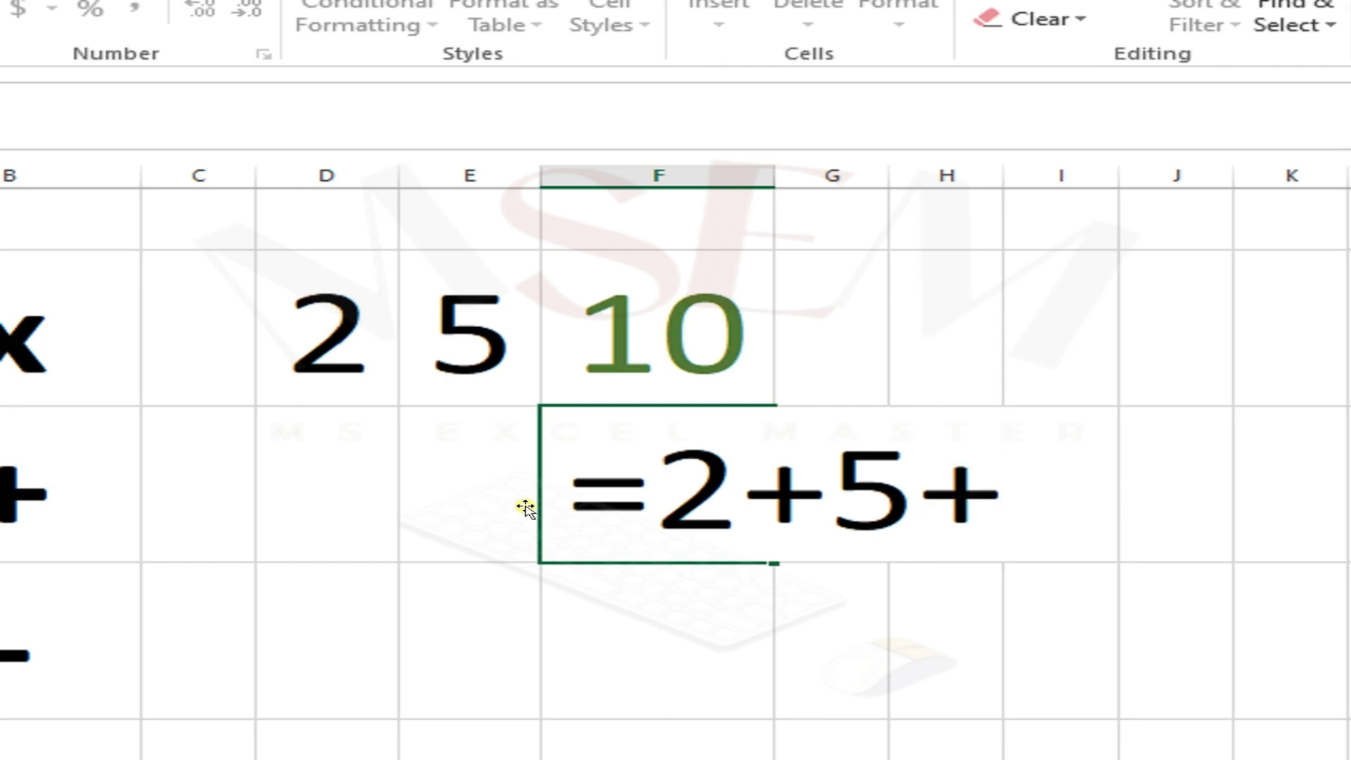
key(BackSpace)
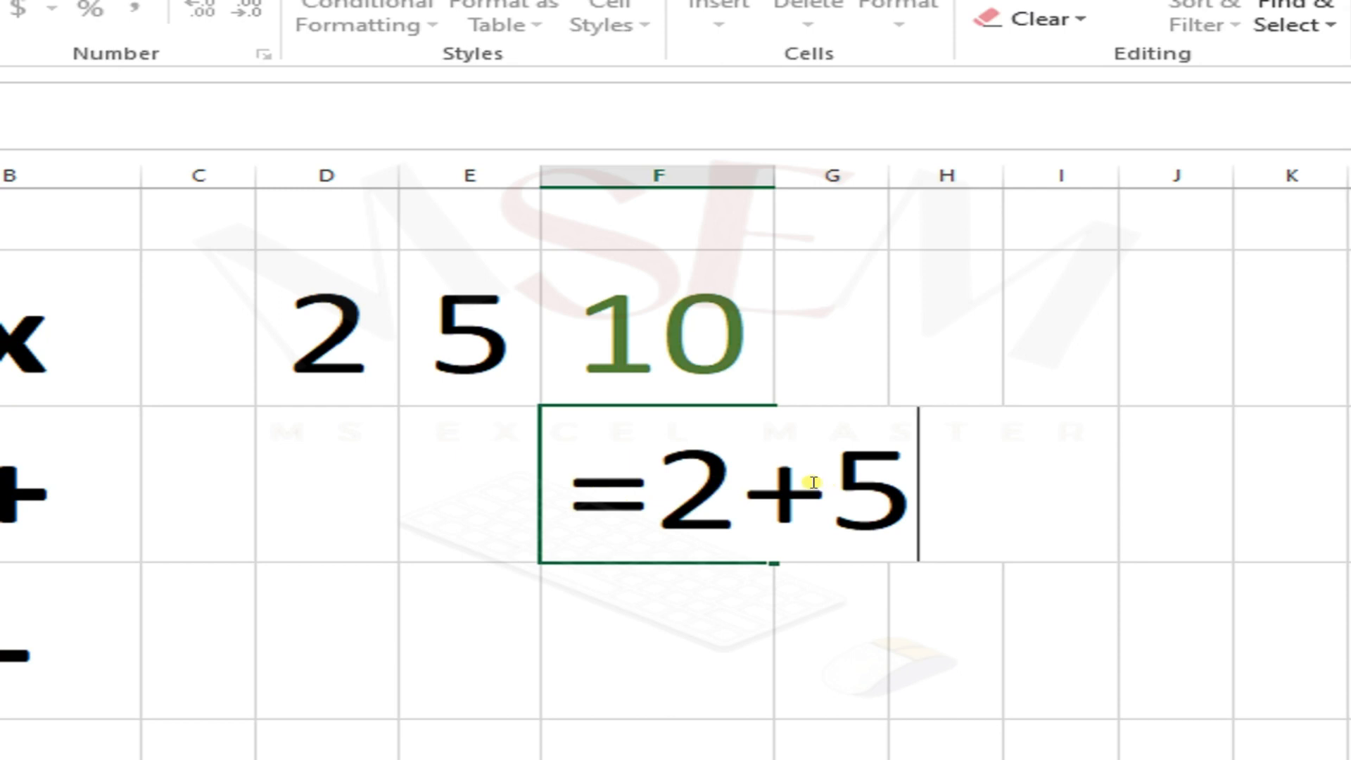
key(Return)
click(734, 482)
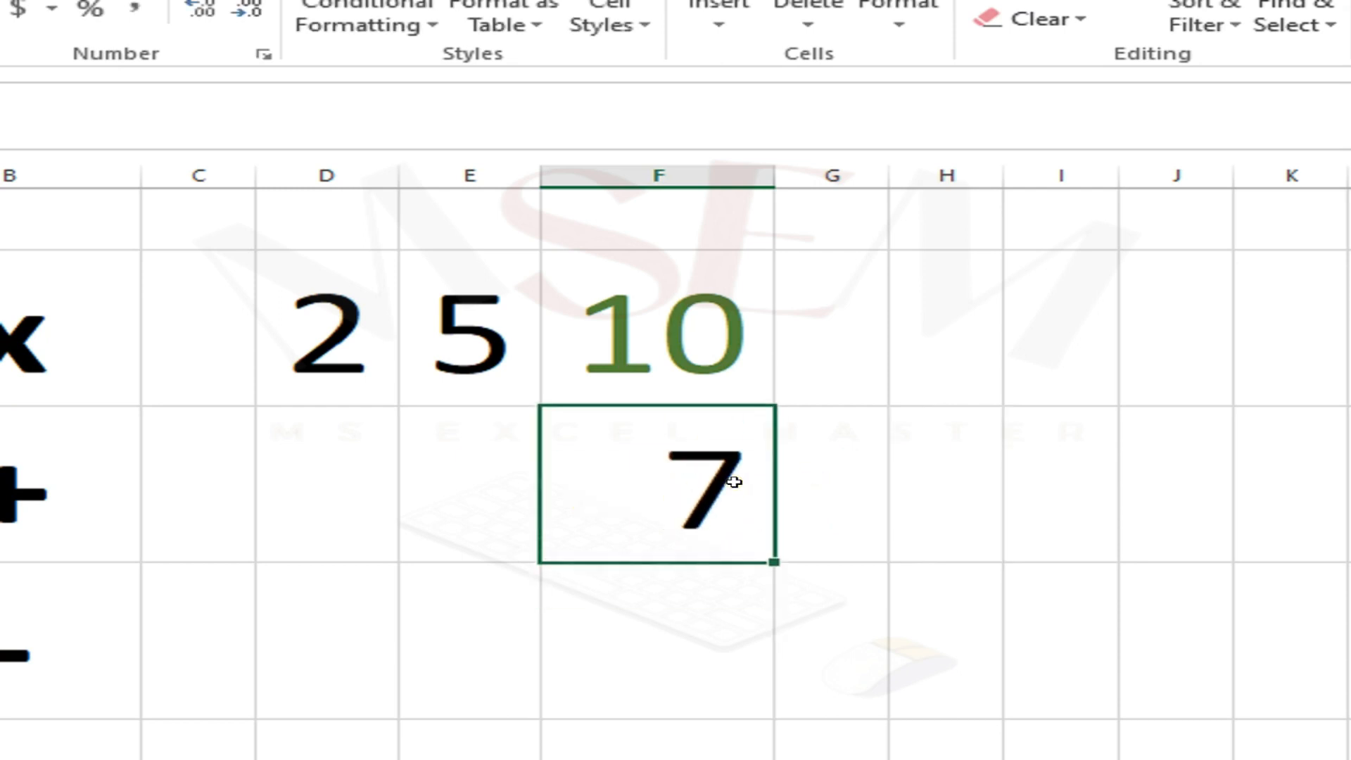
Step: Enter 5 in D3 and 5 in E3 on the addition row
click(347, 467)
text(5)
key(Right)
text(5)
key(Return)
key(Up)
key(Right)
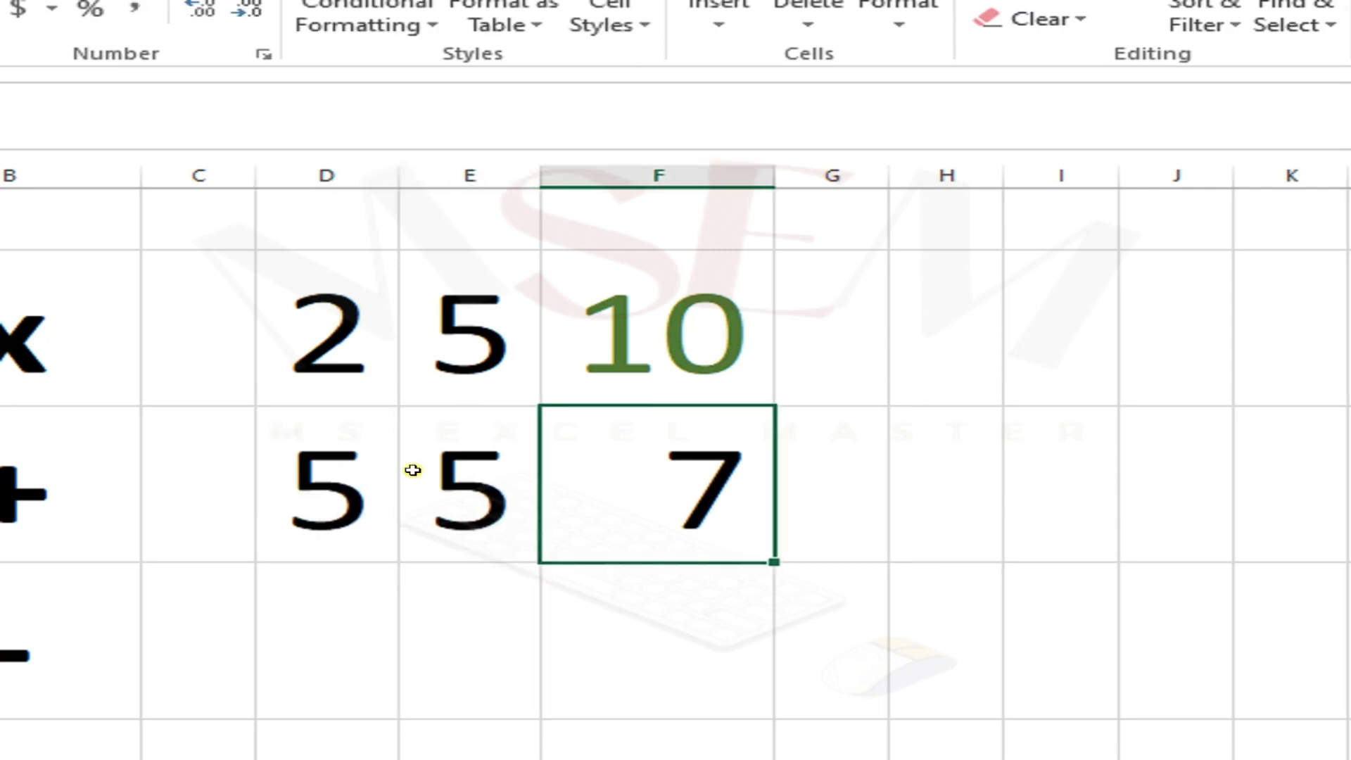
Step: Replace F3's content with the formula =D3+E3 adding the two cells
text(=)
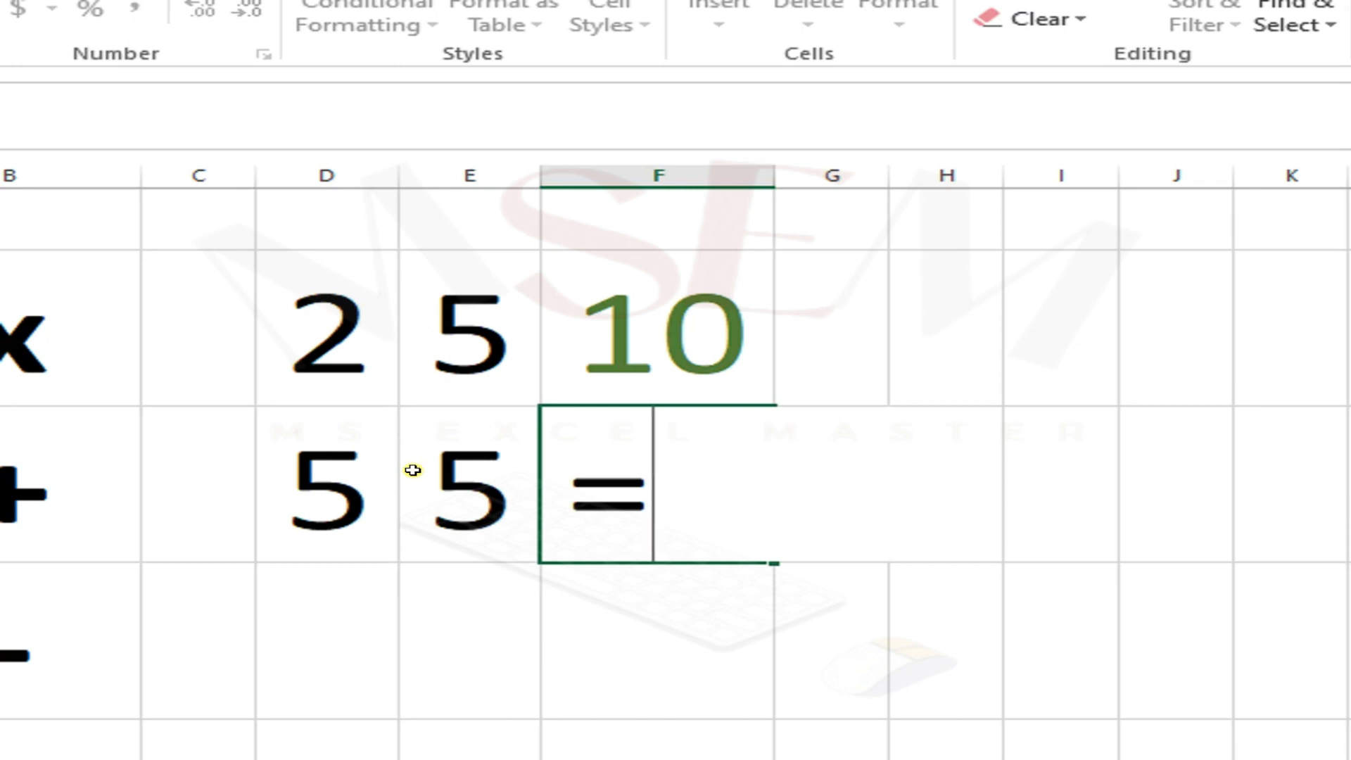
click(413, 471)
key(Left)
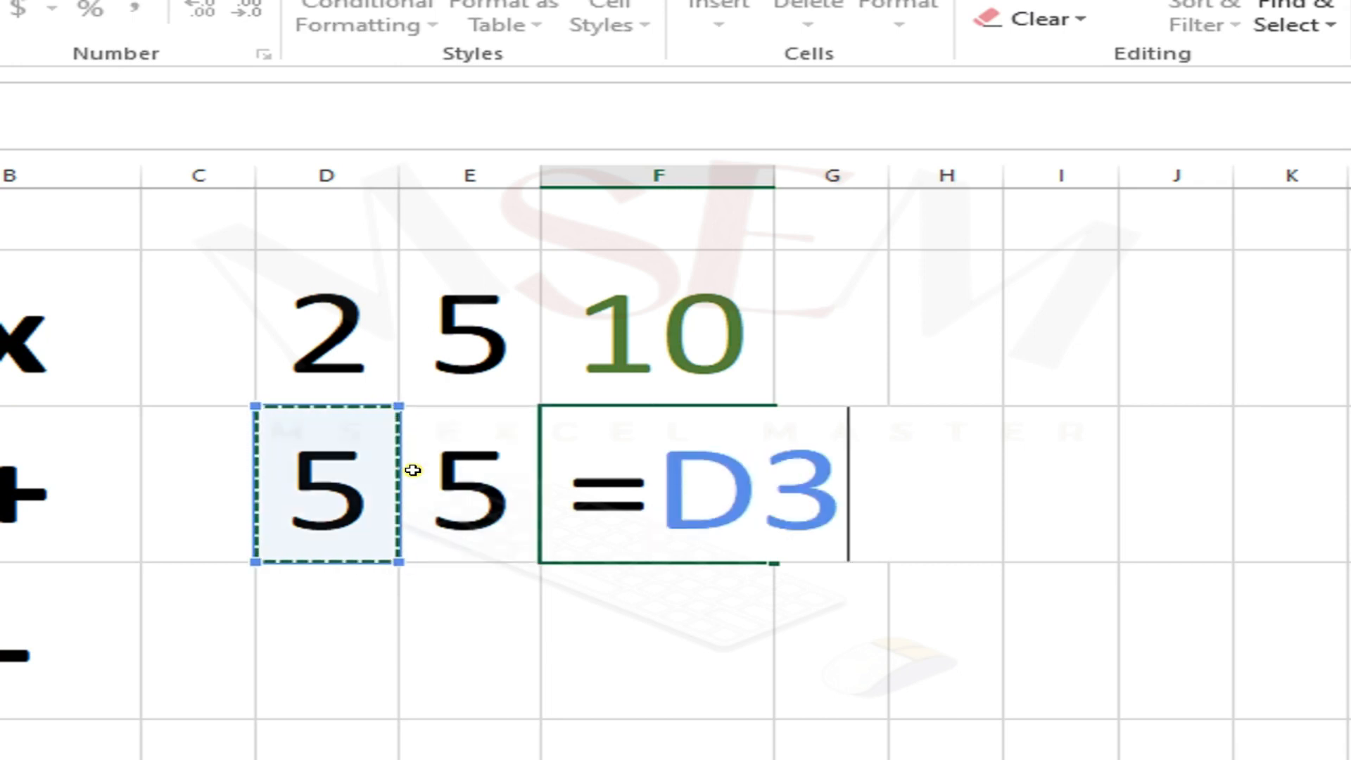
text(+)
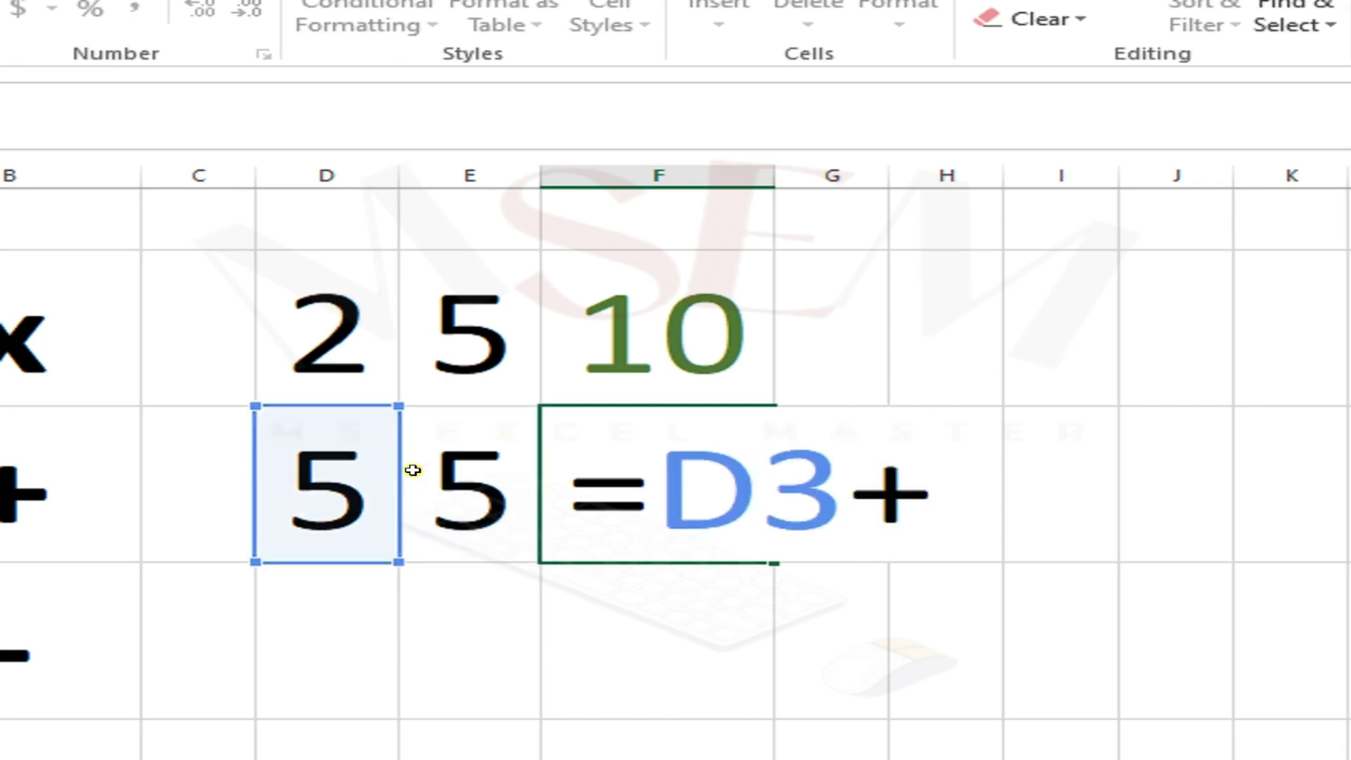
click(491, 494)
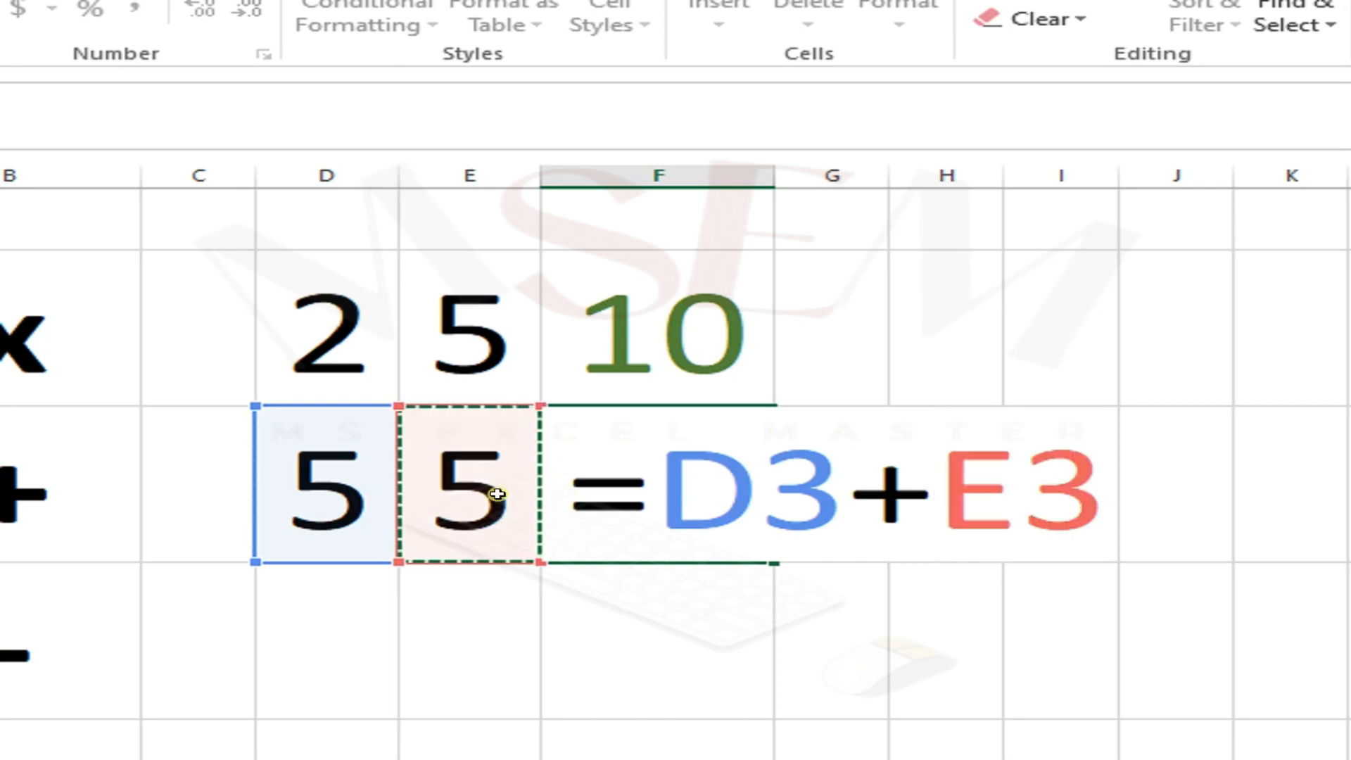
key(Return)
key(Up)
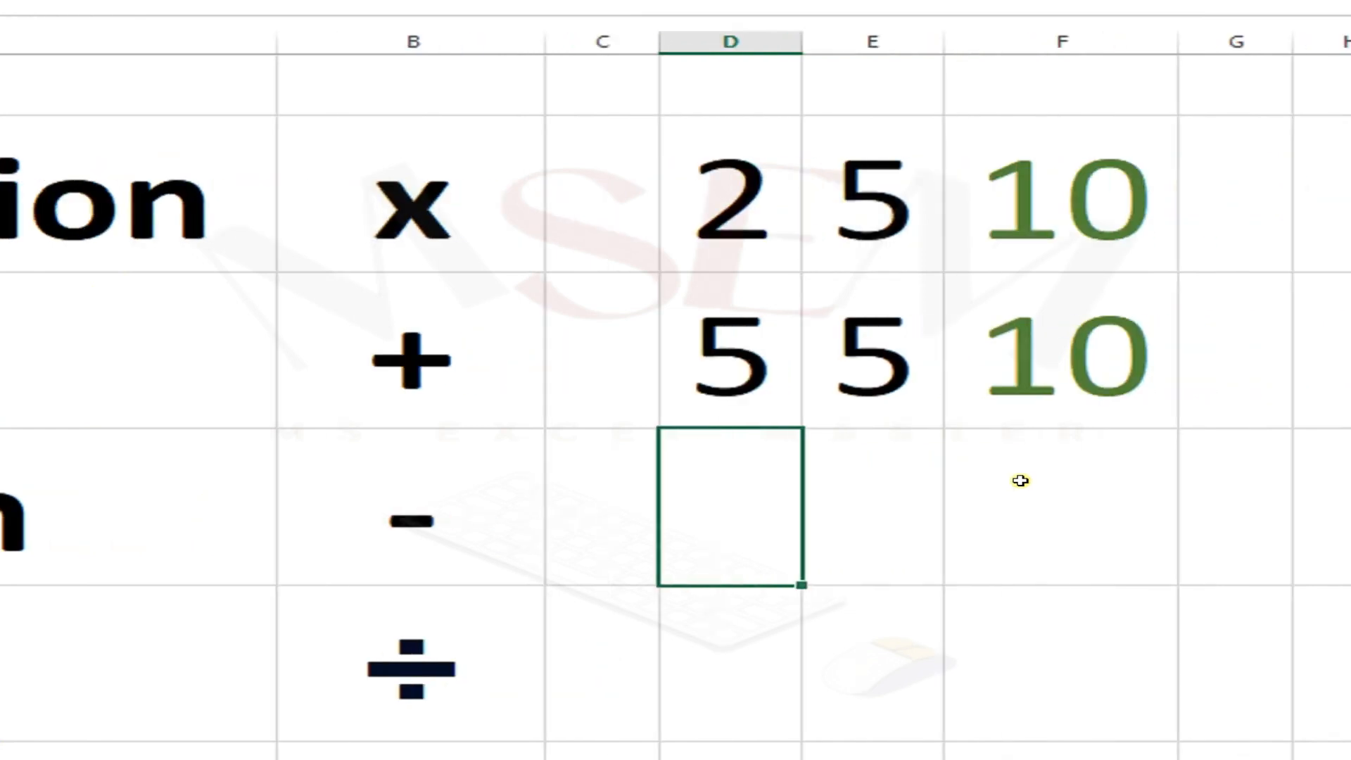
click(1005, 344)
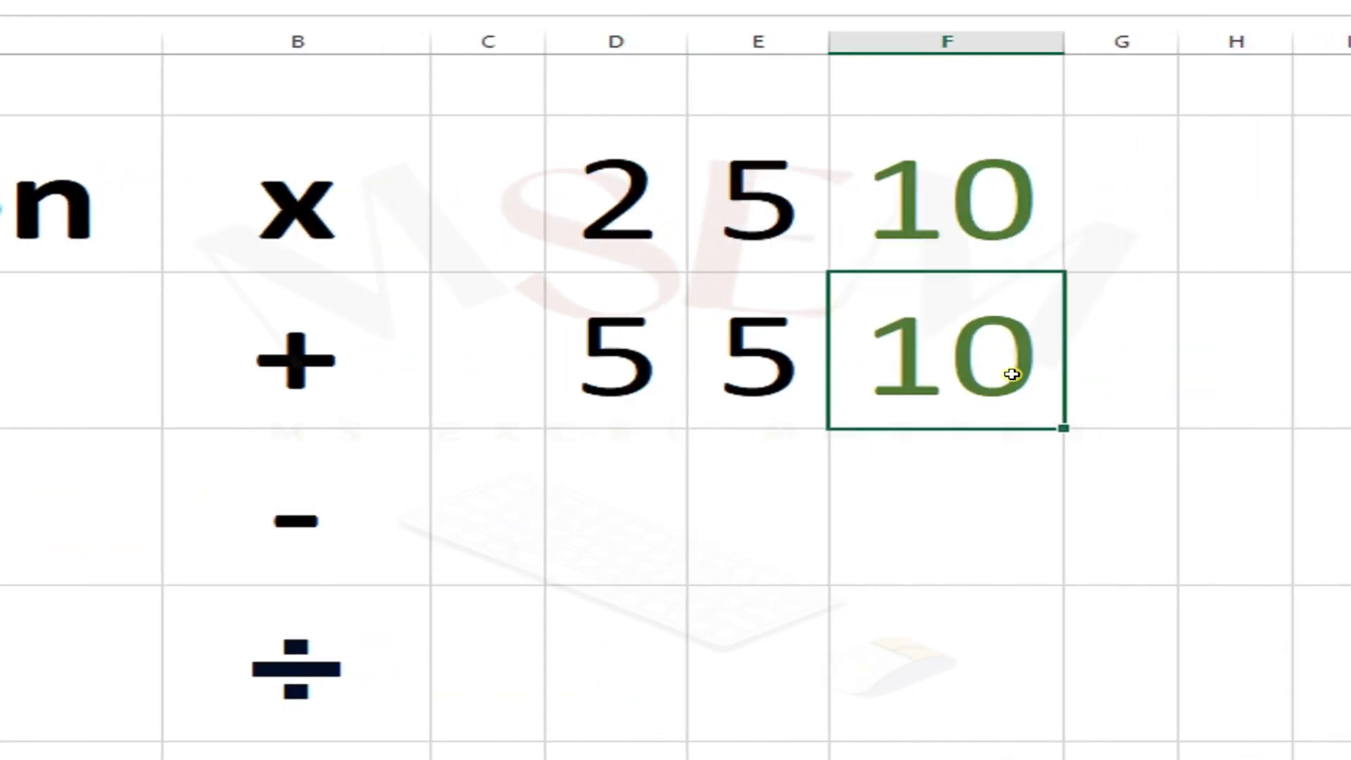
click(1005, 456)
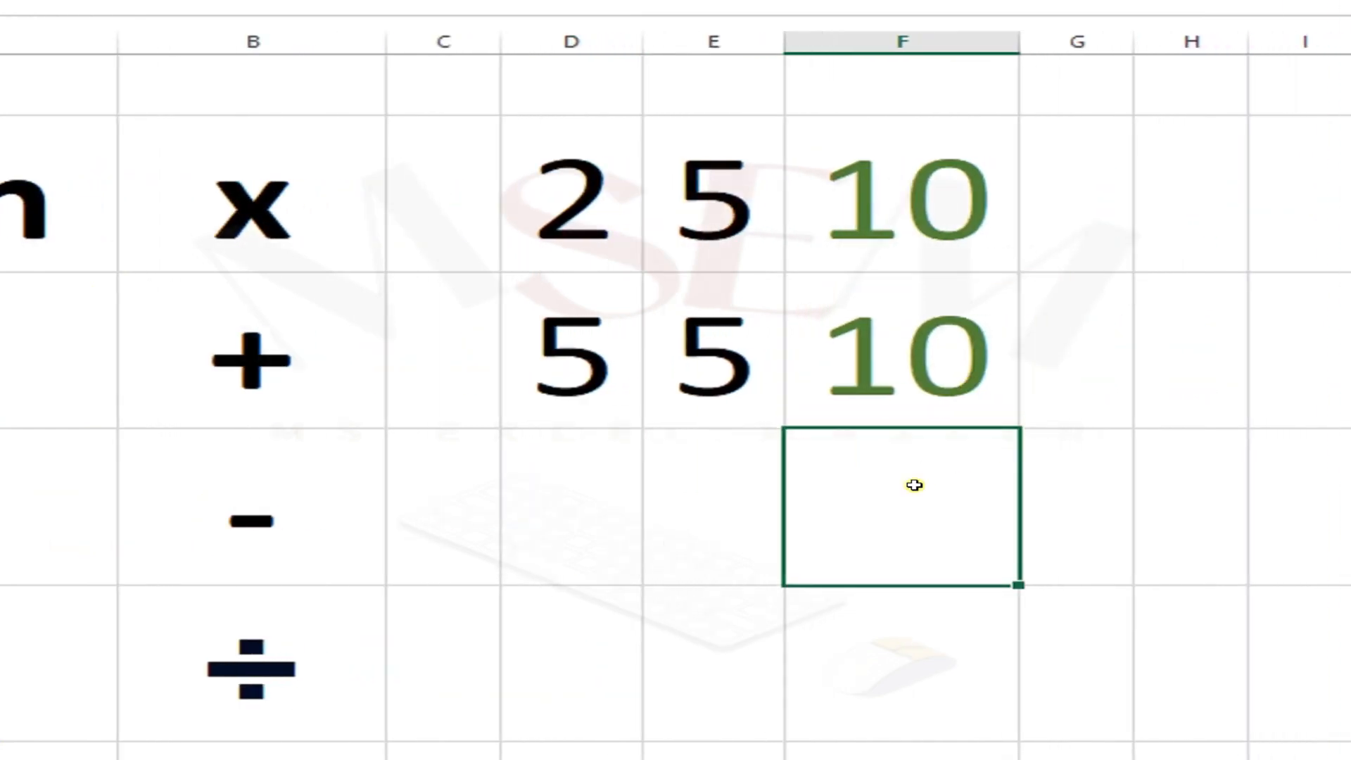
Step: Enter 20 in D4 and 10 in E4 on the subtraction row
click(623, 508)
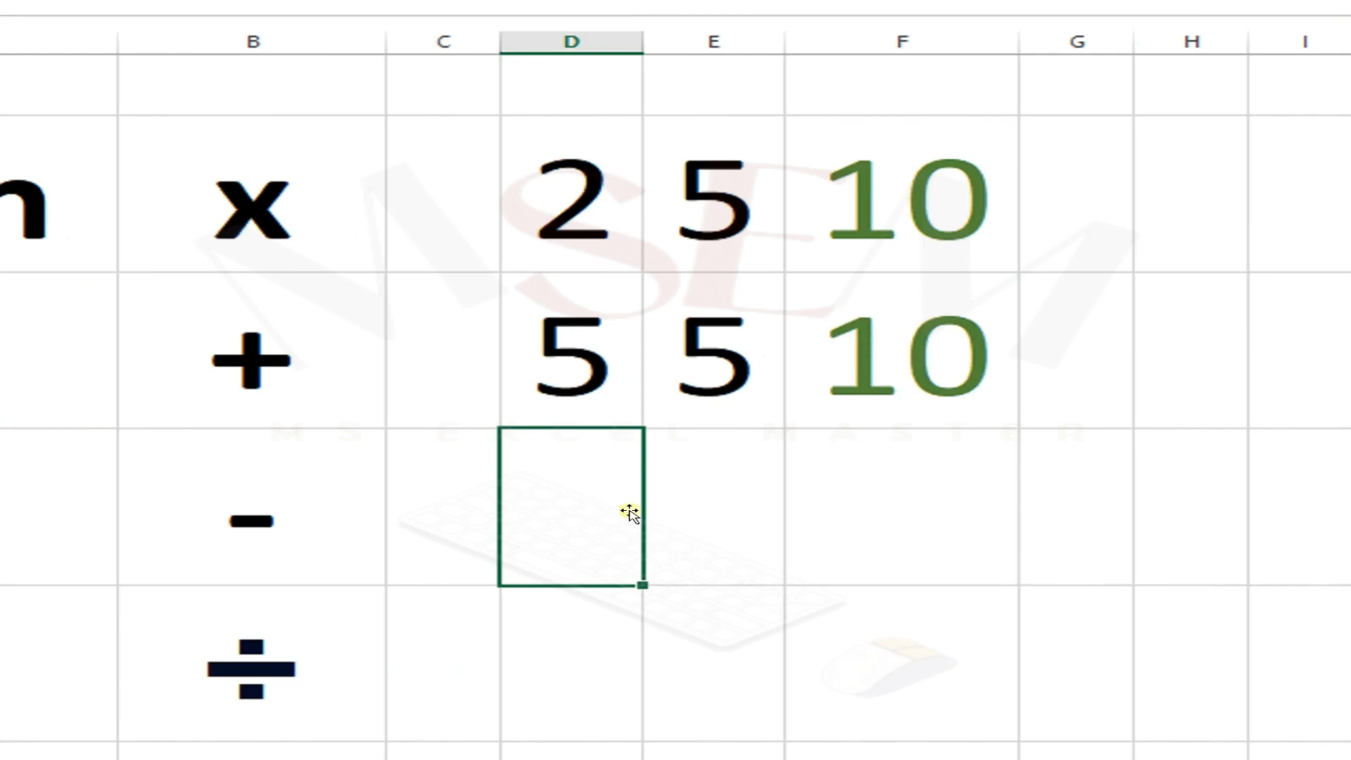
text(20)
key(Return)
key(Up)
key(Right)
text(10)
key(Return)
key(Up)
key(Right)
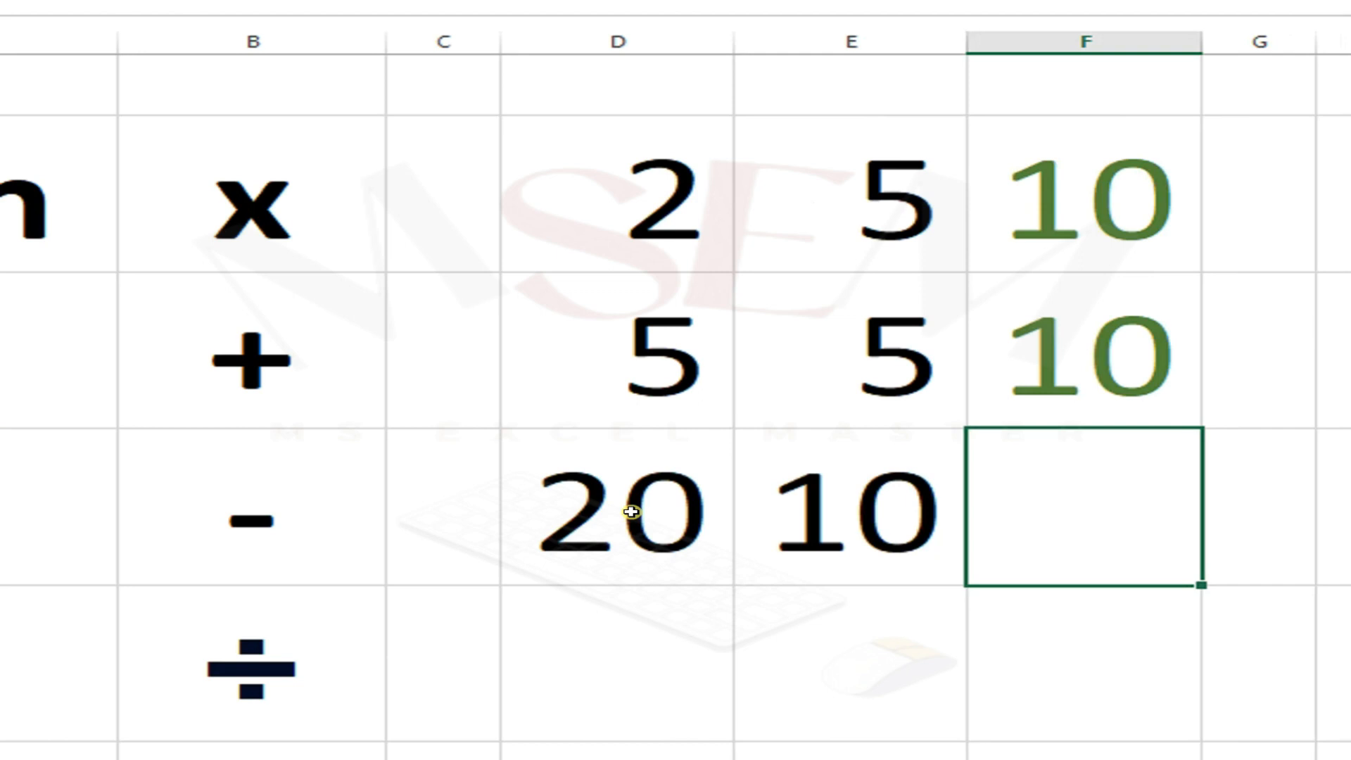
Step: Enter the formula =D4-E4 in F4 subtracting the two cells, and set its font colour to dark green
text(=D4)
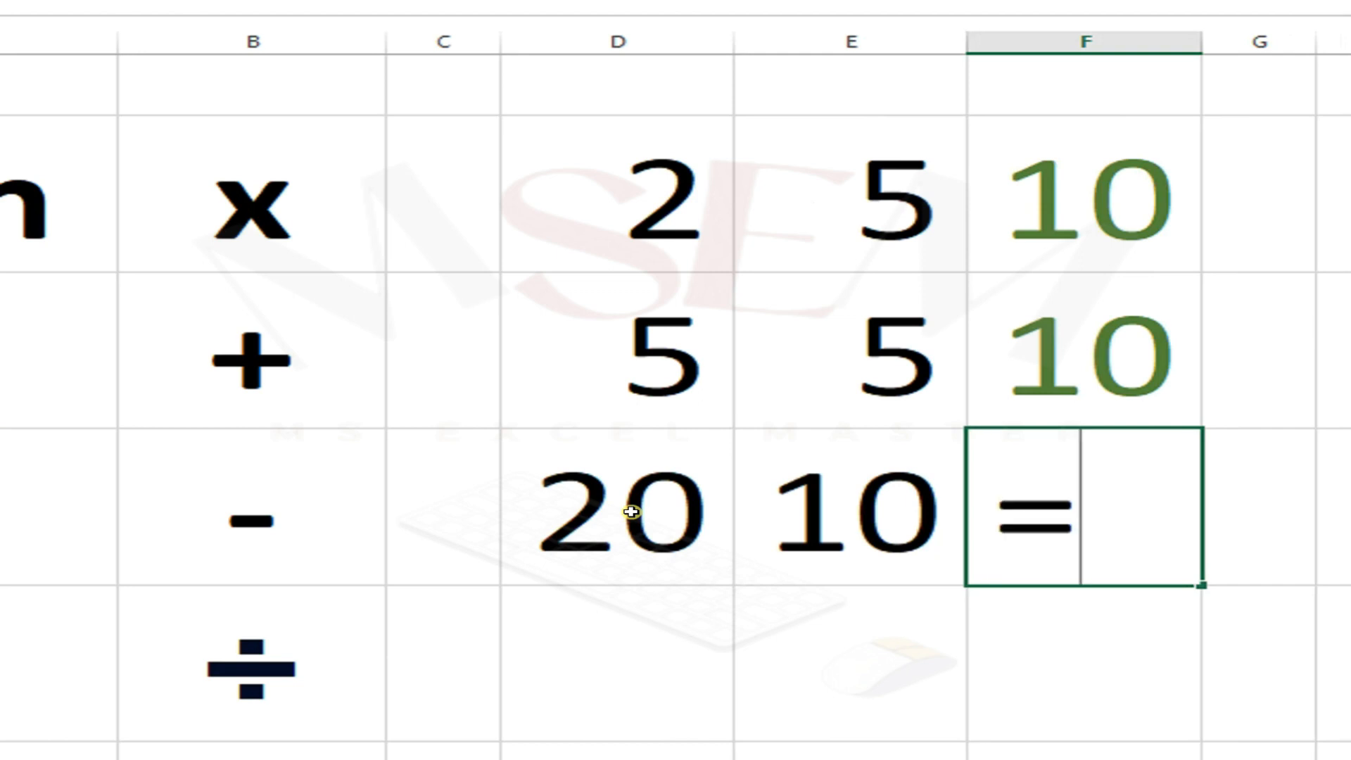
text(-)
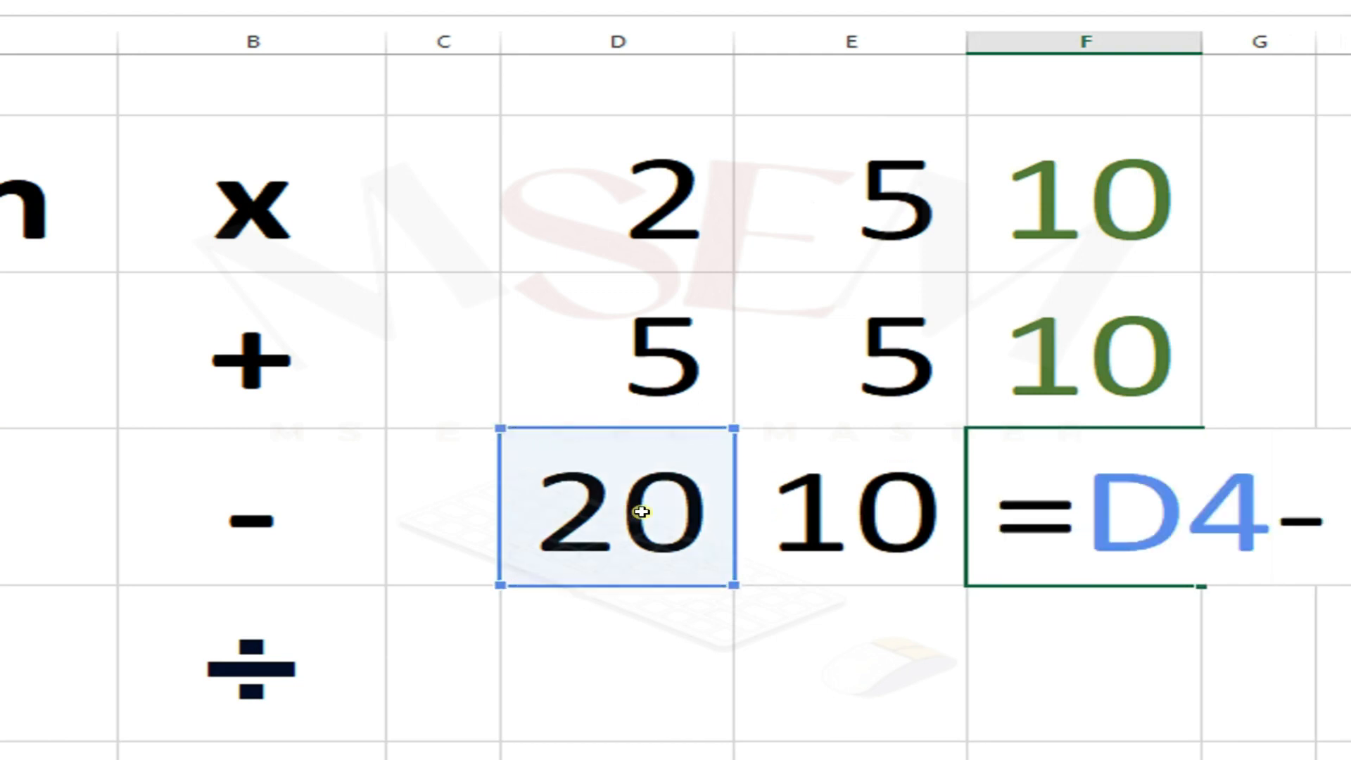
click(921, 539)
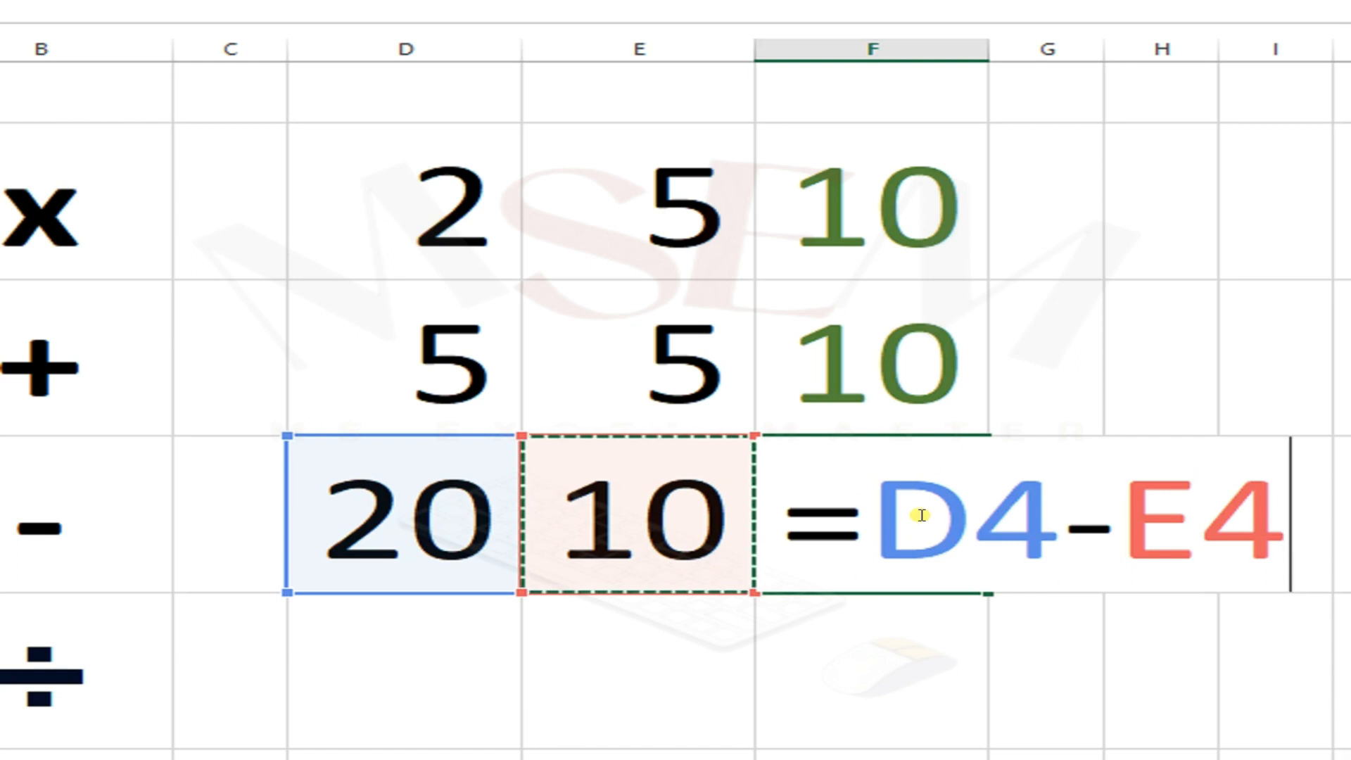
text(-)
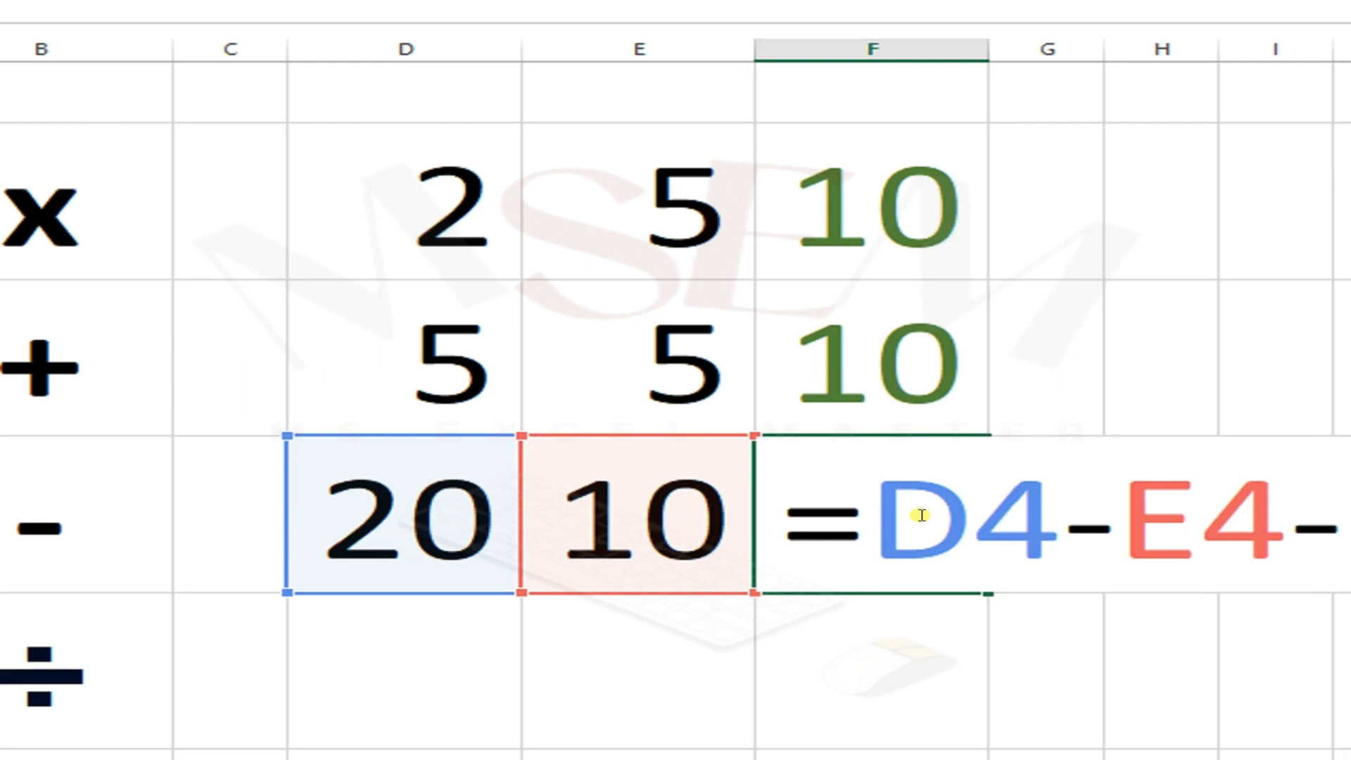
key(BackSpace)
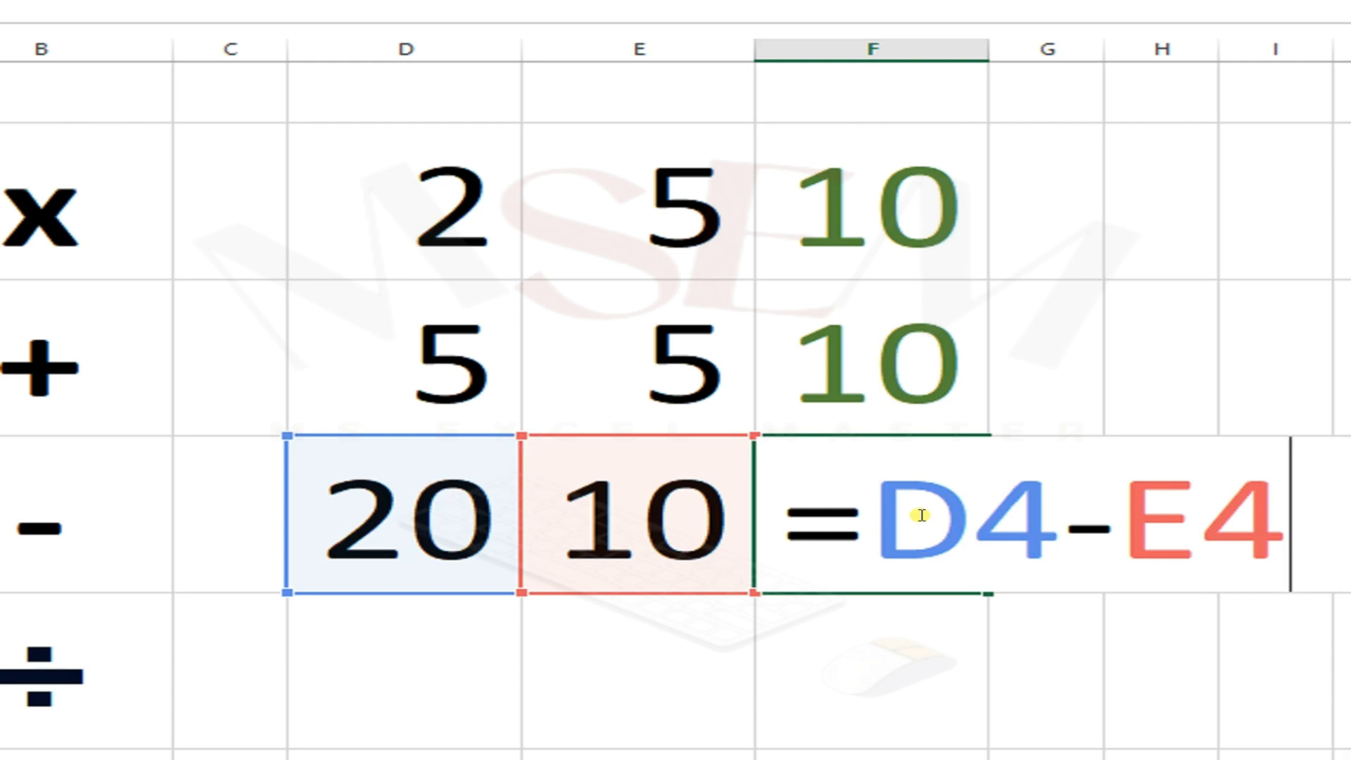
key(Return)
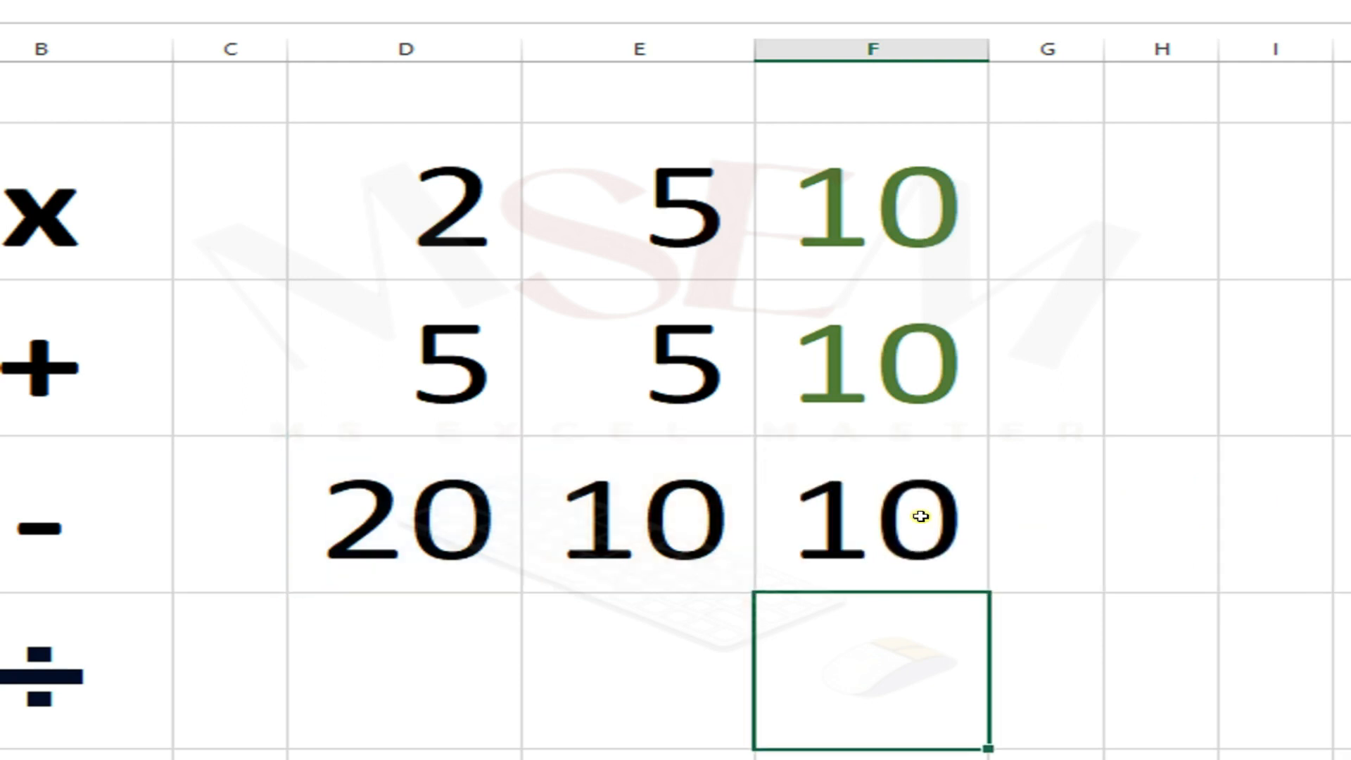
click(914, 516)
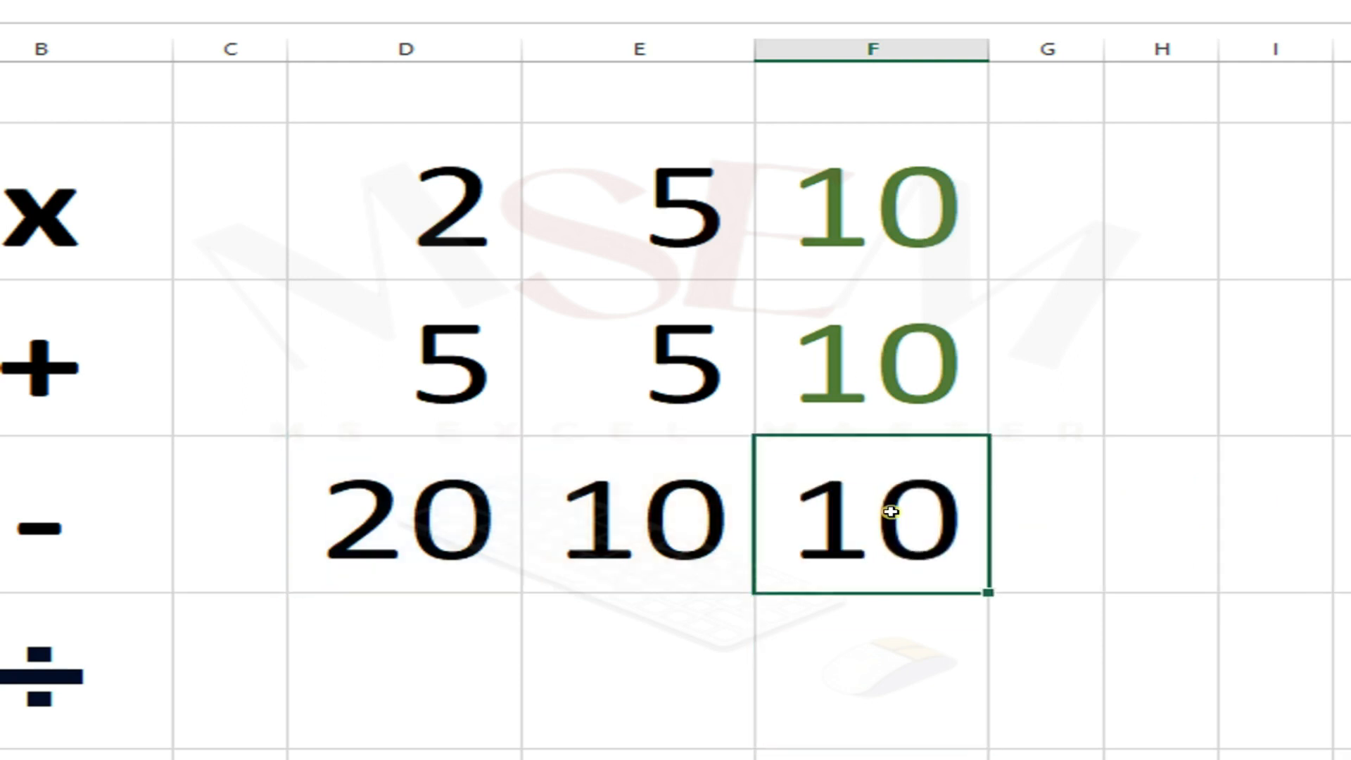
click(341, 162)
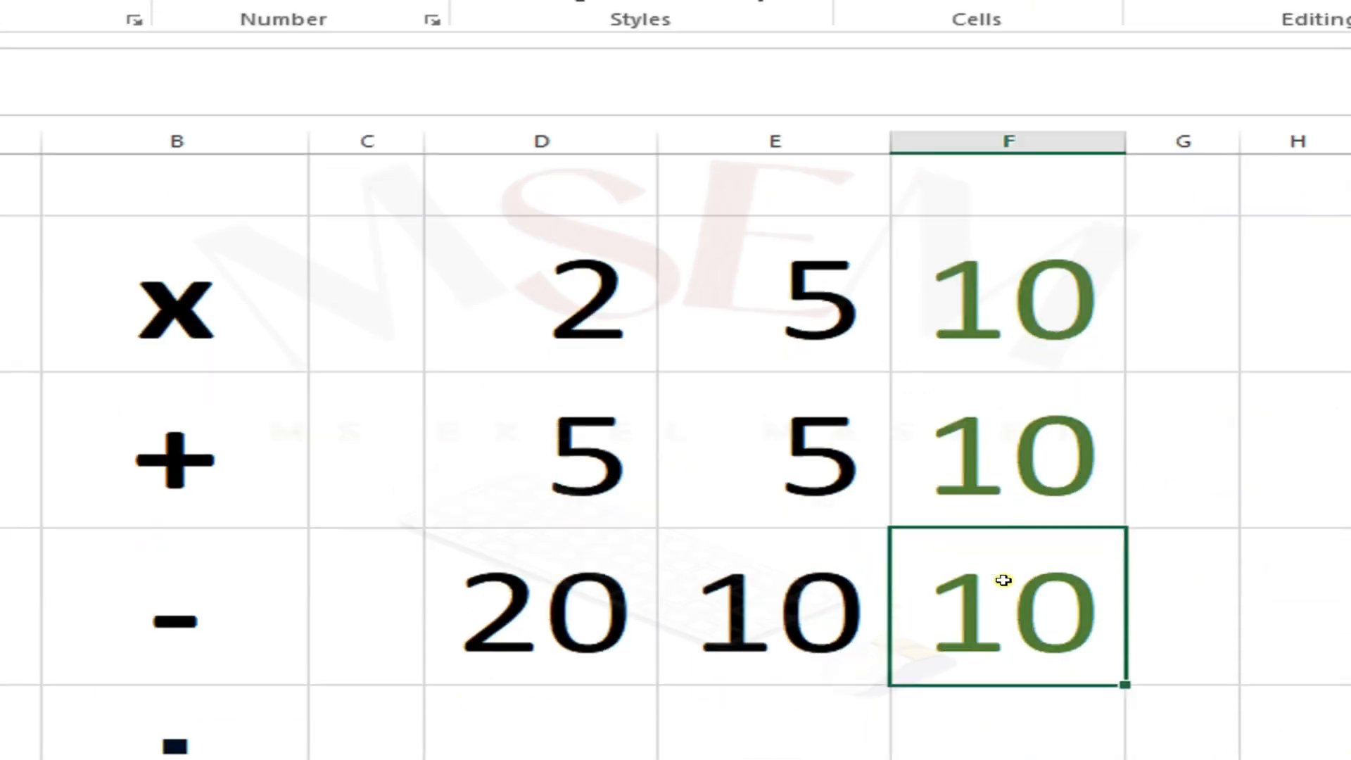
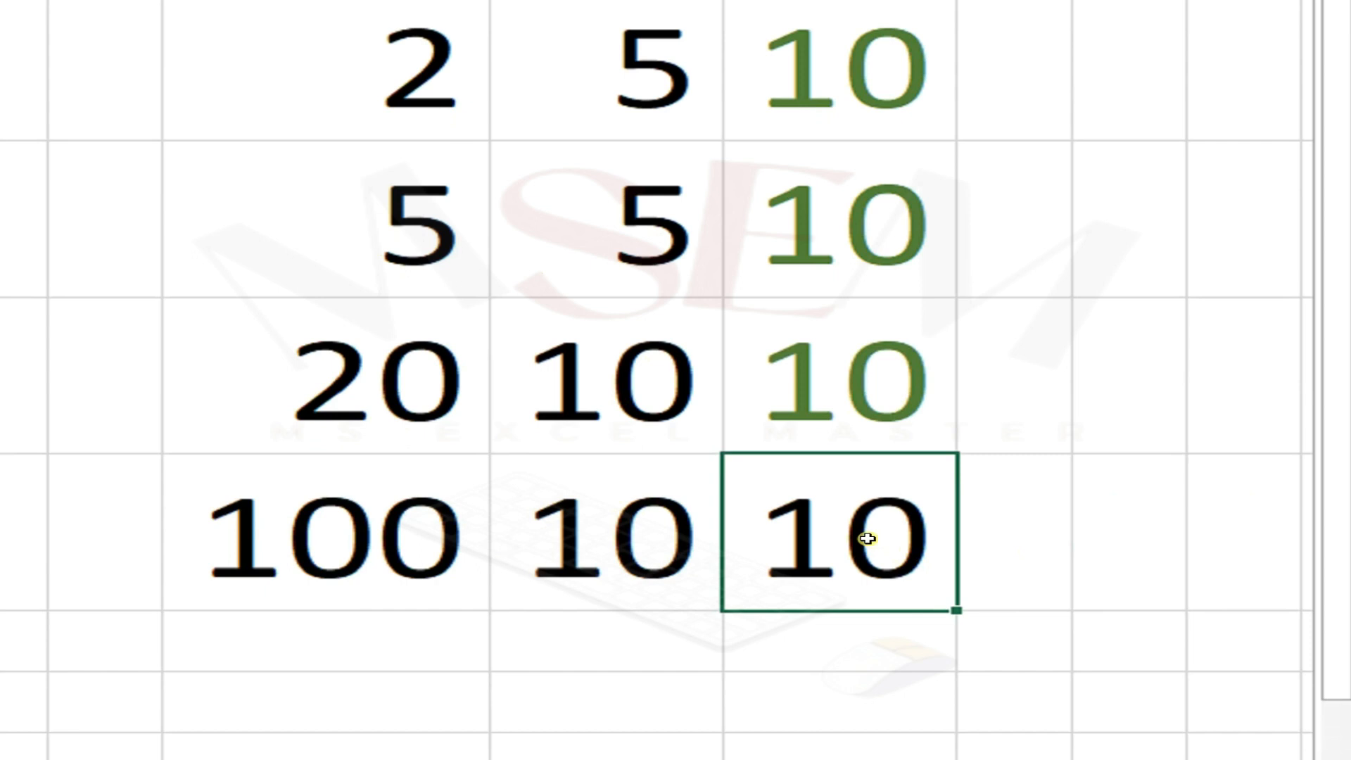
text(=)
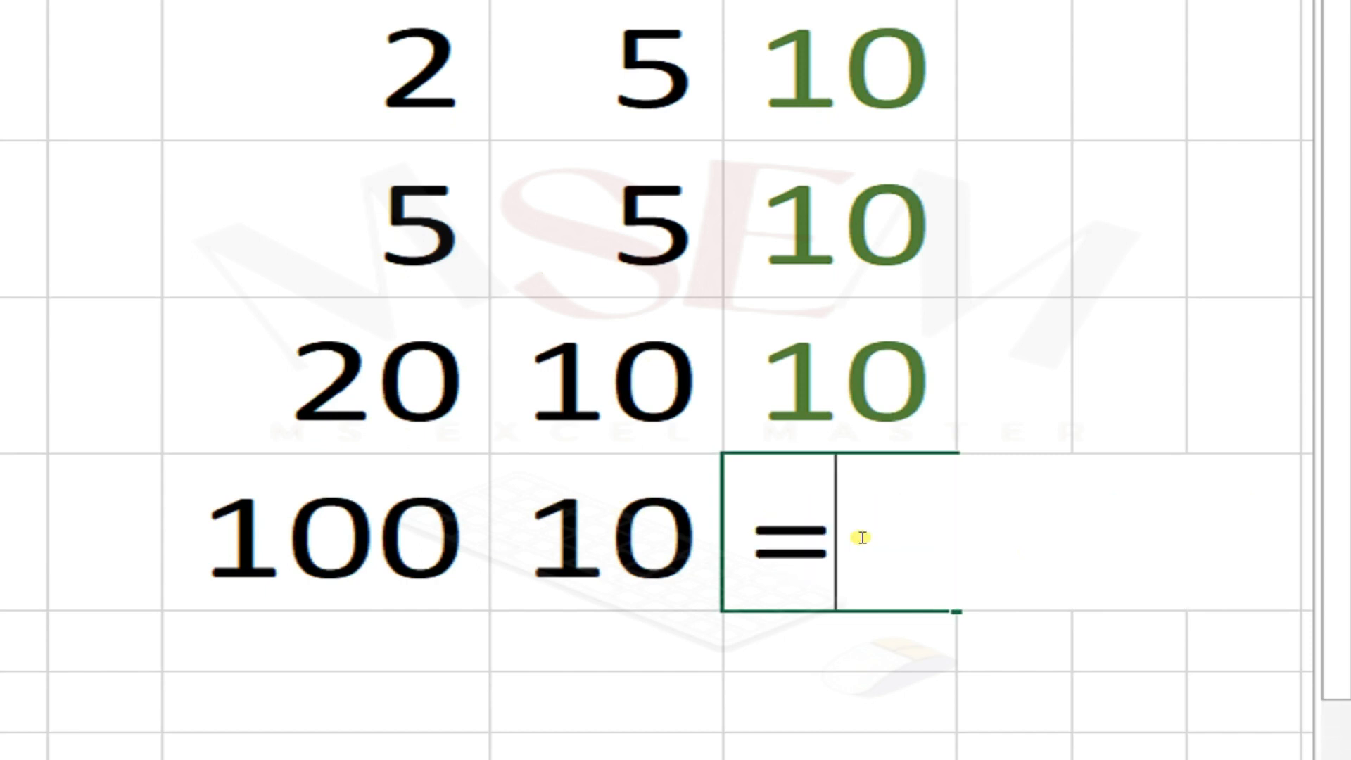
key(Escape)
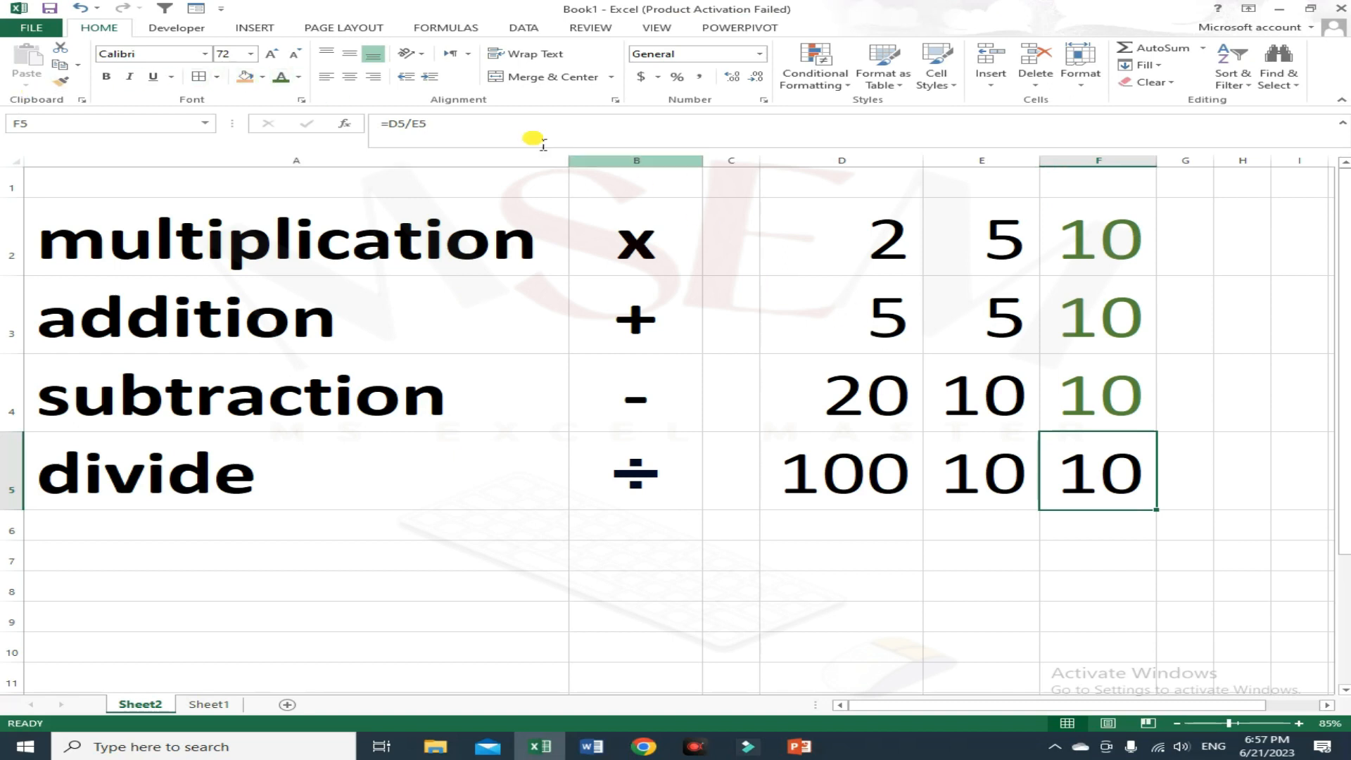
drag(428, 266, 1201, 504)
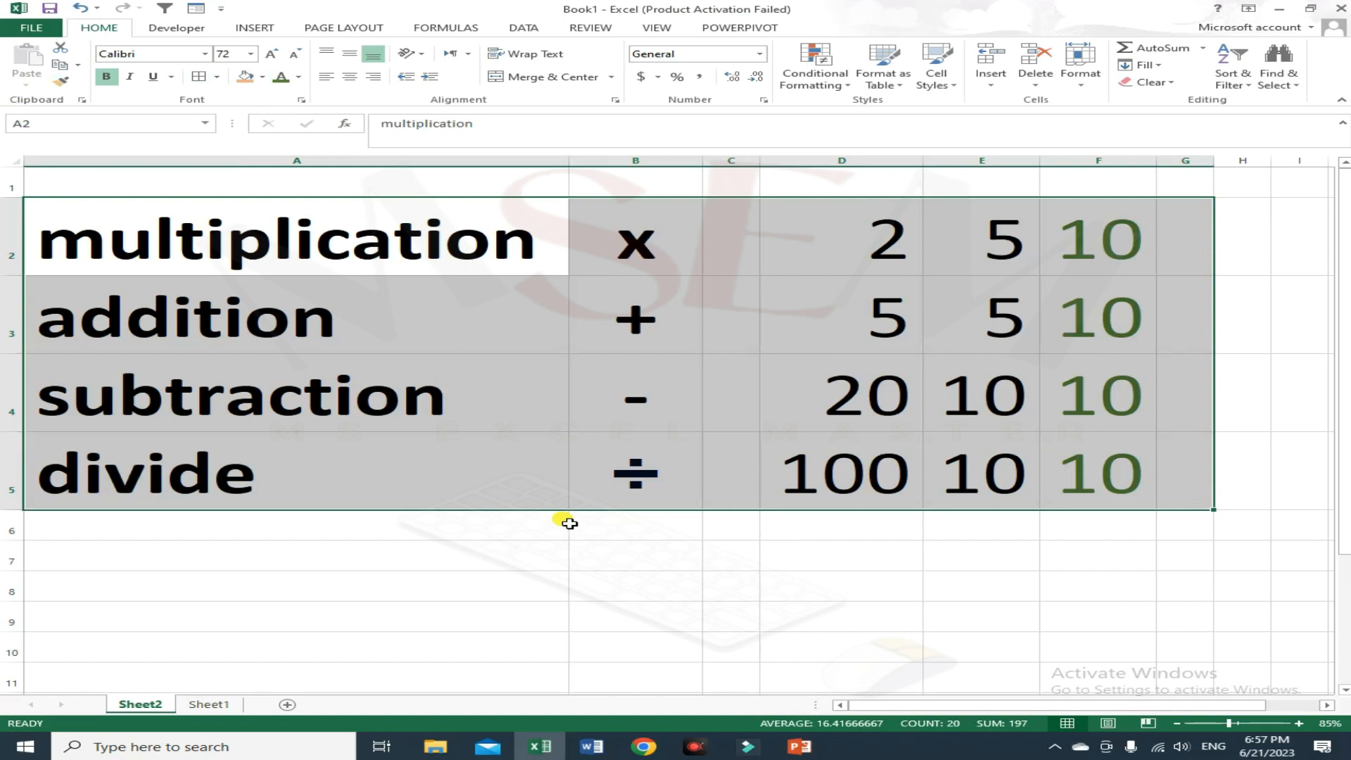
click(567, 523)
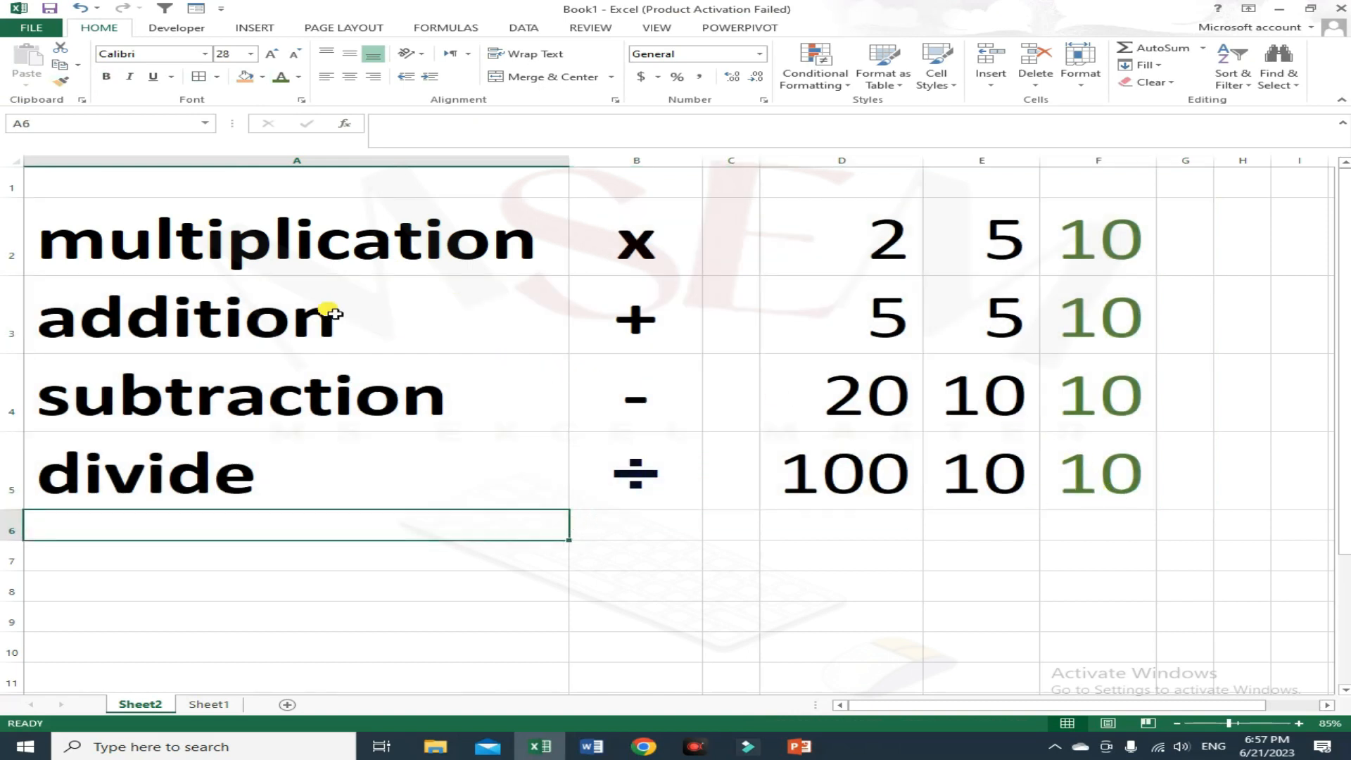
click(317, 271)
drag(332, 291, 340, 476)
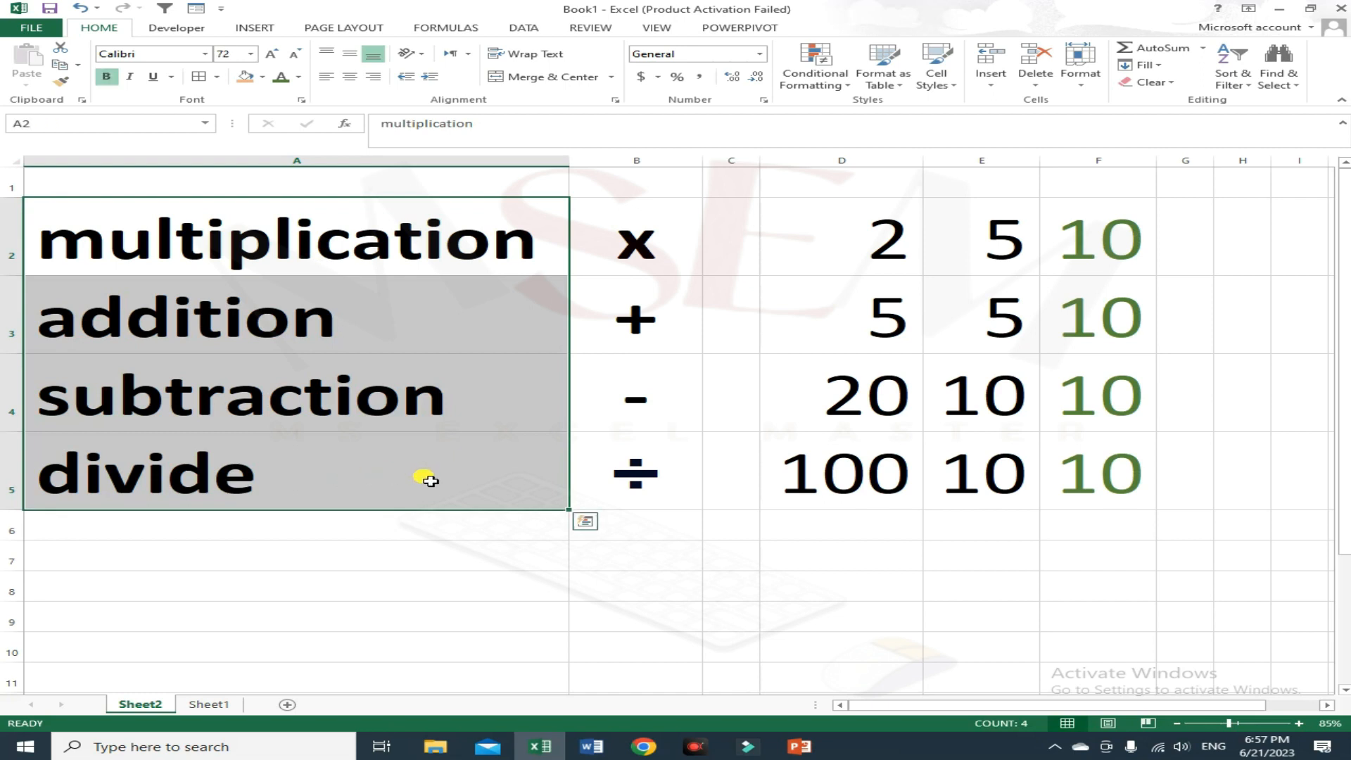
Step: Switch to Sheet1 and fill the LED row down through rows 12 to 17 of the table
click(209, 703)
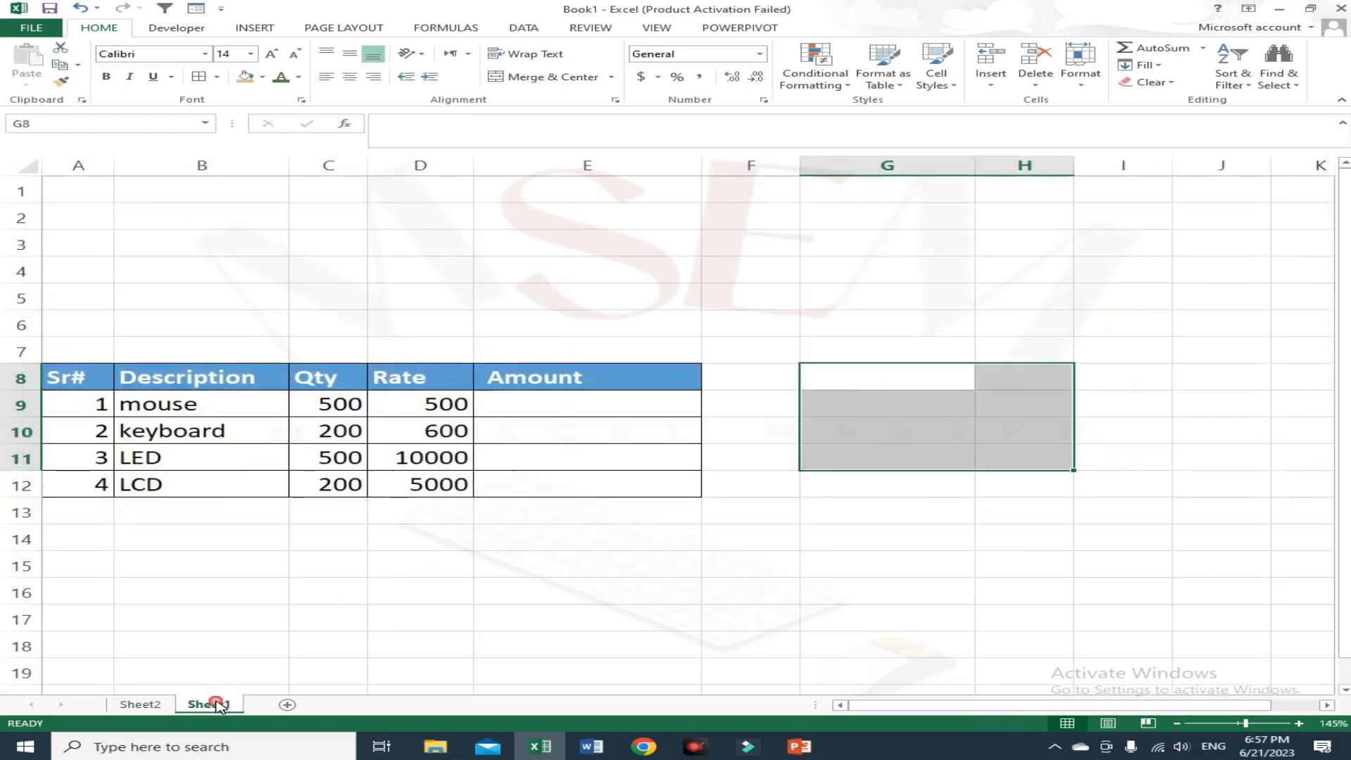
click(591, 512)
drag(136, 409, 277, 488)
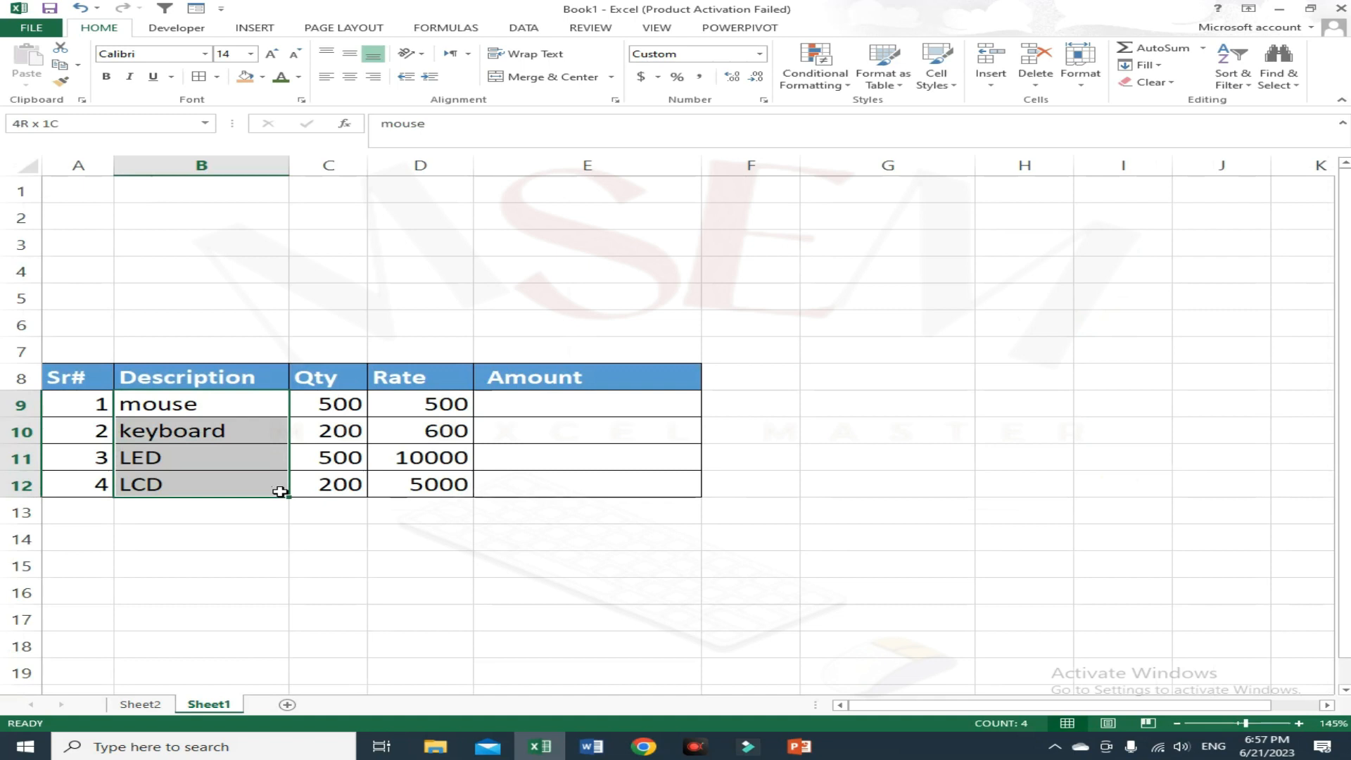
click(543, 407)
drag(84, 459, 595, 626)
key(ctrl+d)
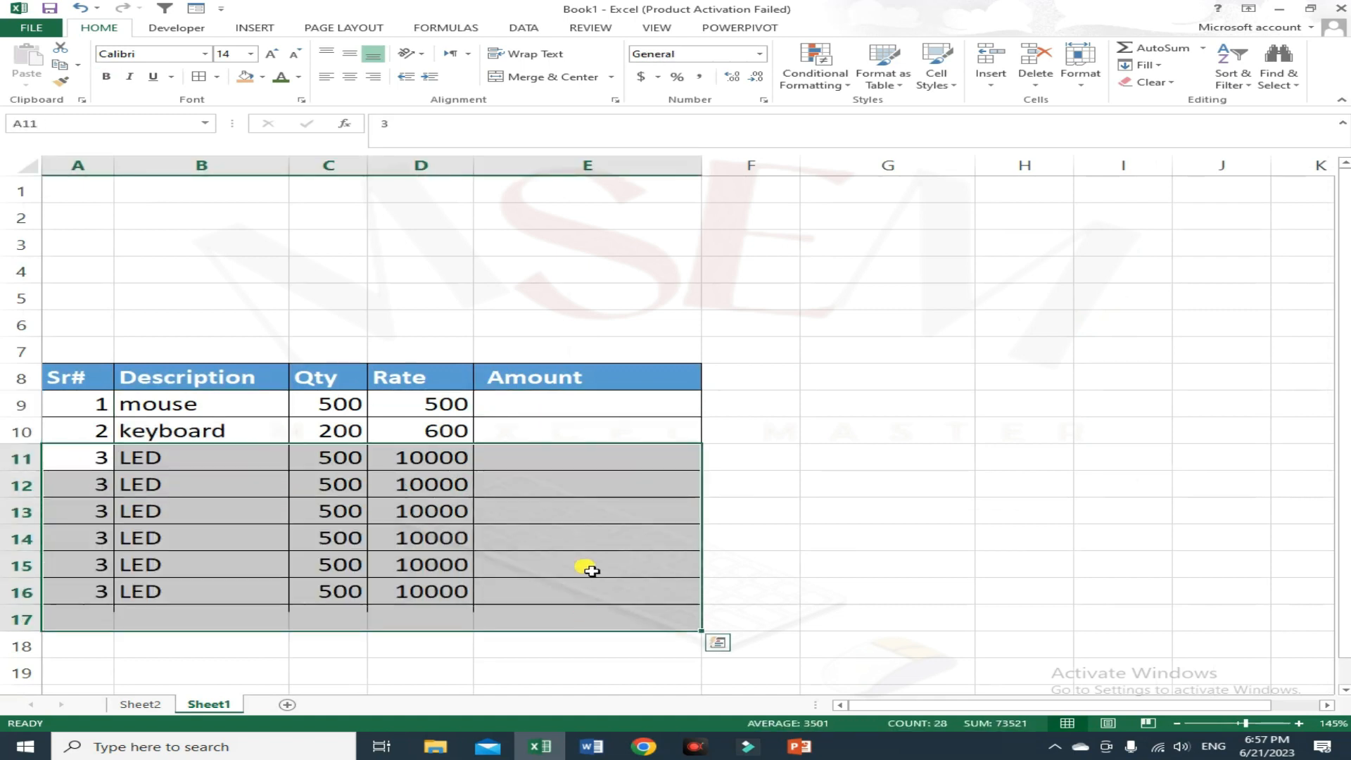
Step: Set the rate in D12 to 50
click(534, 431)
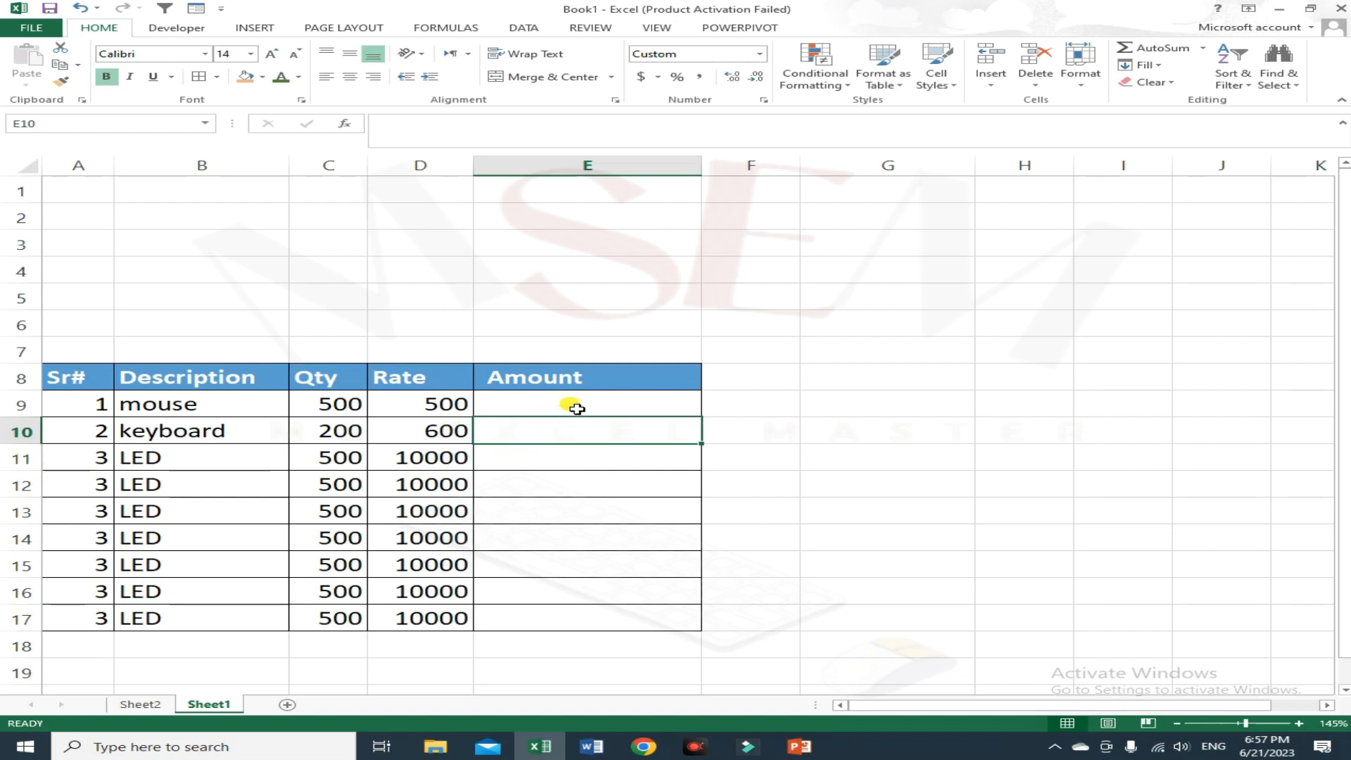
click(598, 403)
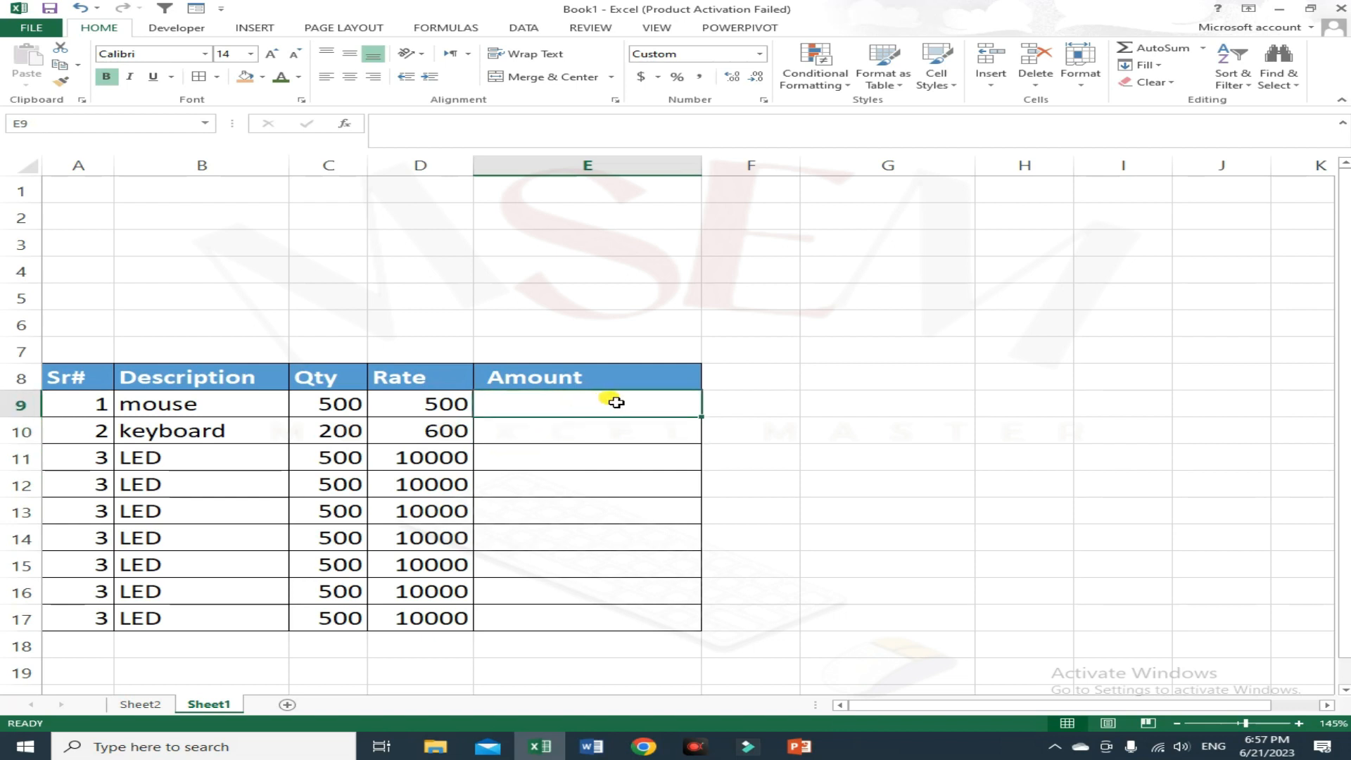
key(Left)
key(Down)
key(Down)
key(Down)
text(50)
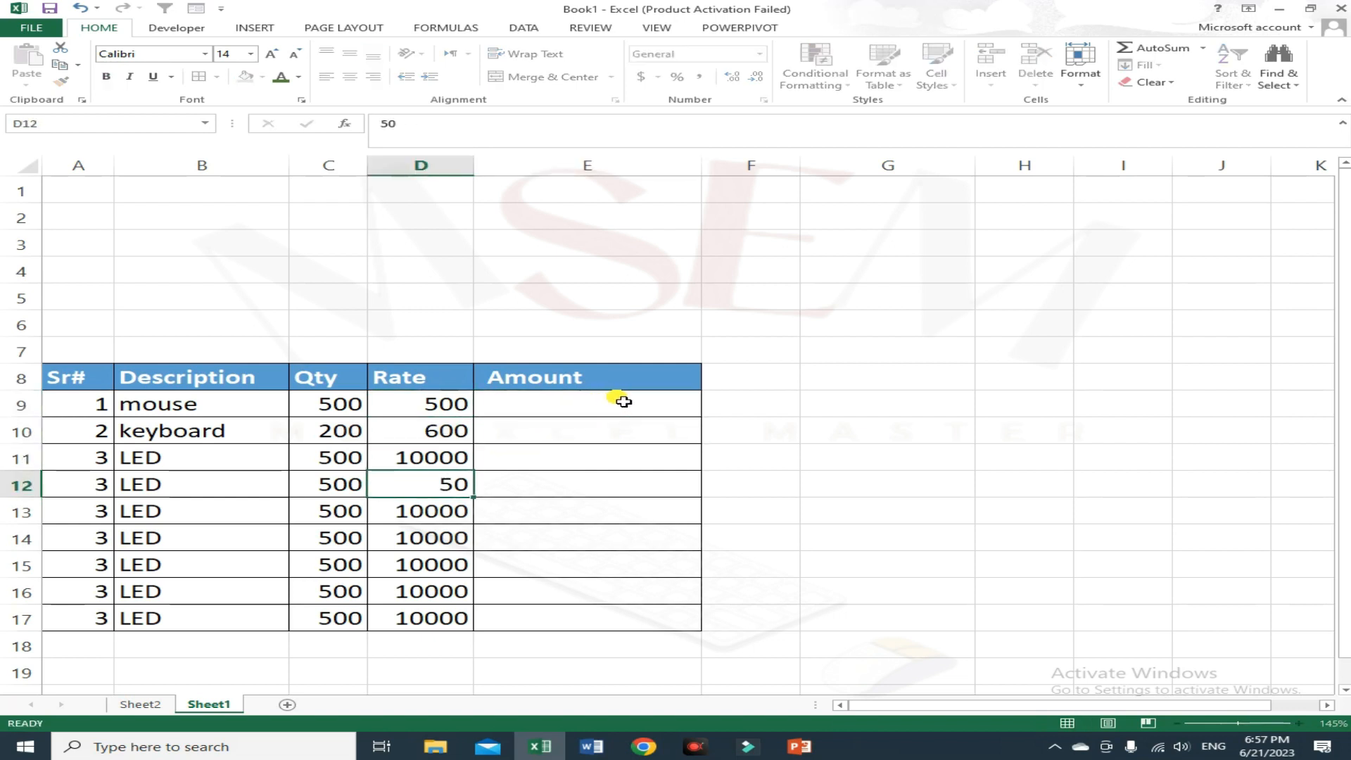
Step: Set the rates in D14 to 1000, D15 to 200, D16 to 300 and D17 to 50
key(Down)
key(Down)
text(1000)
key(Return)
text(200)
key(Return)
text(300)
key(Return)
text(500)
key(Return)
key(Up)
key(Up)
key(Down)
text(50)
key(Up)
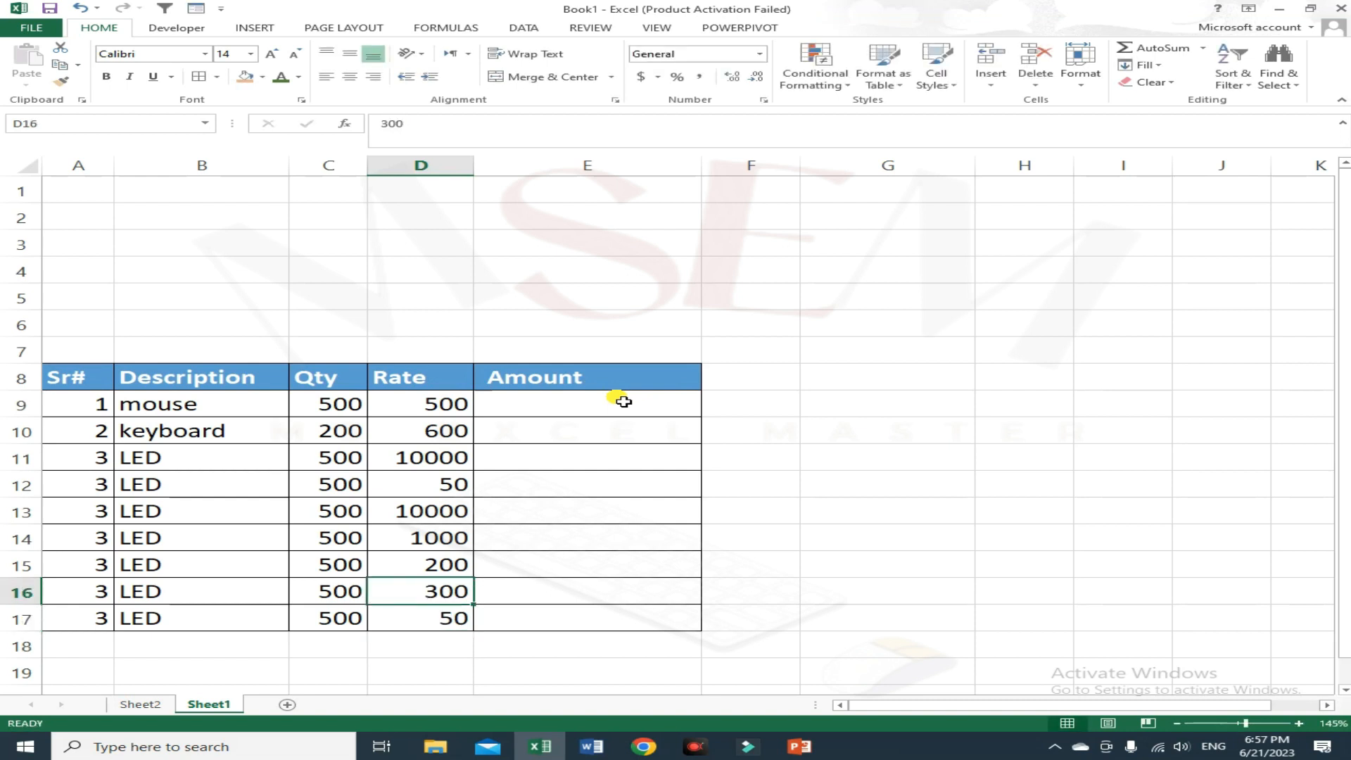
Step: Enter the formula =C9*D9 in E9 to multiply quantity by rate
click(673, 410)
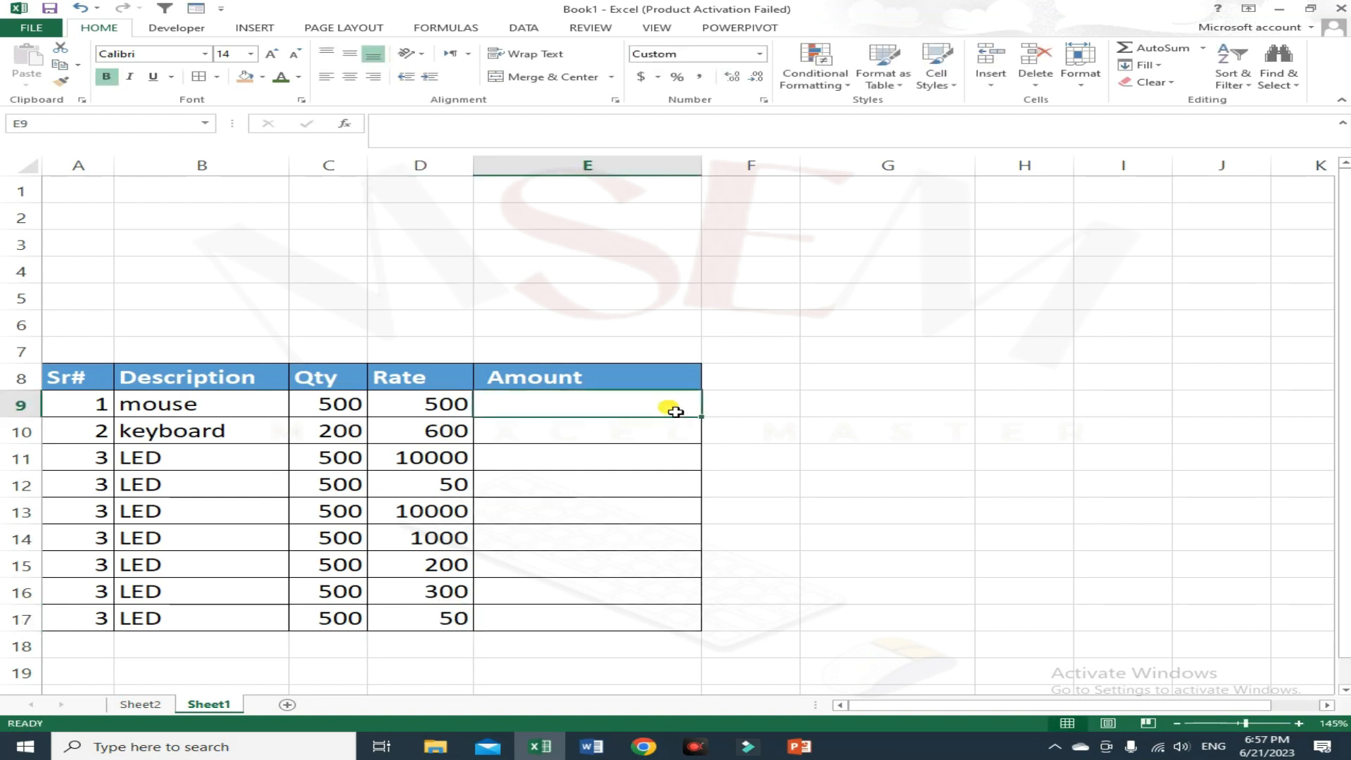
drag(320, 377, 327, 591)
drag(441, 409, 446, 591)
click(608, 415)
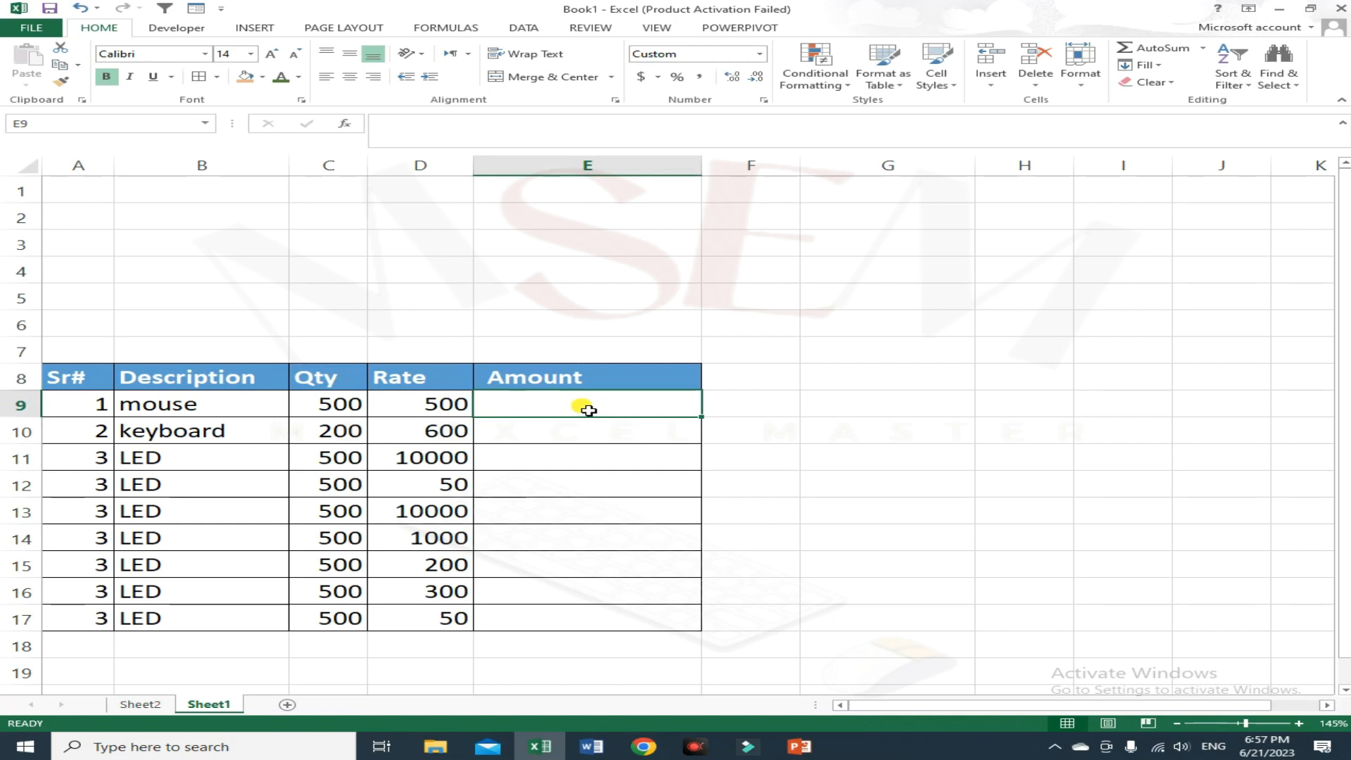
text(=)
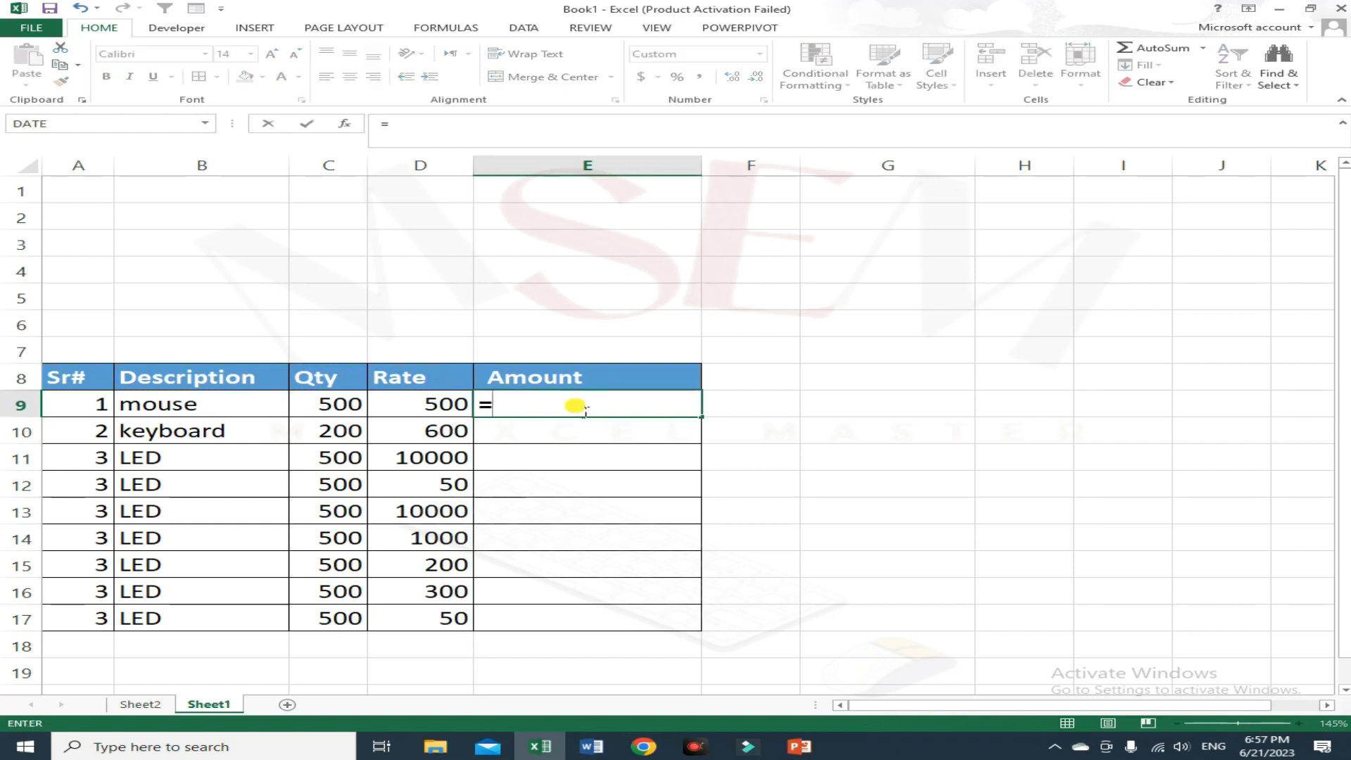
click(355, 406)
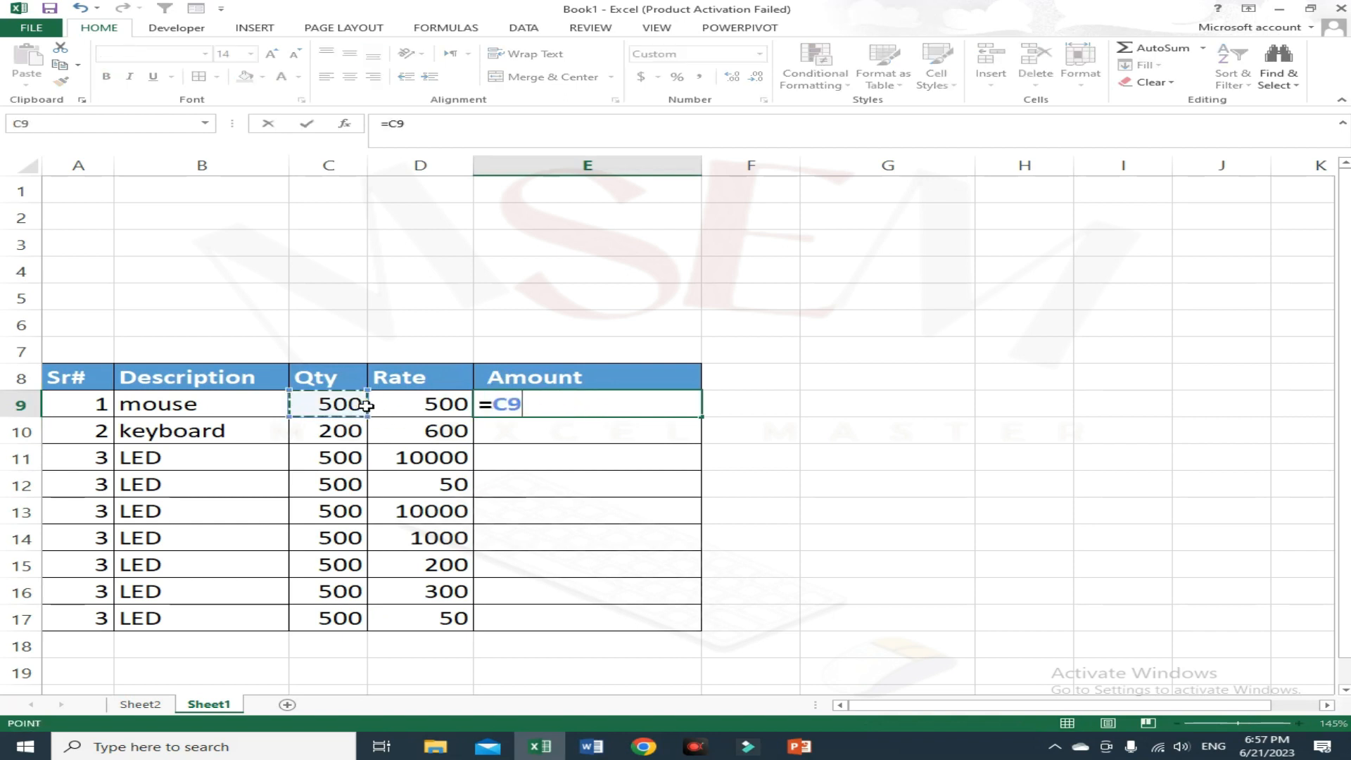
text(*)
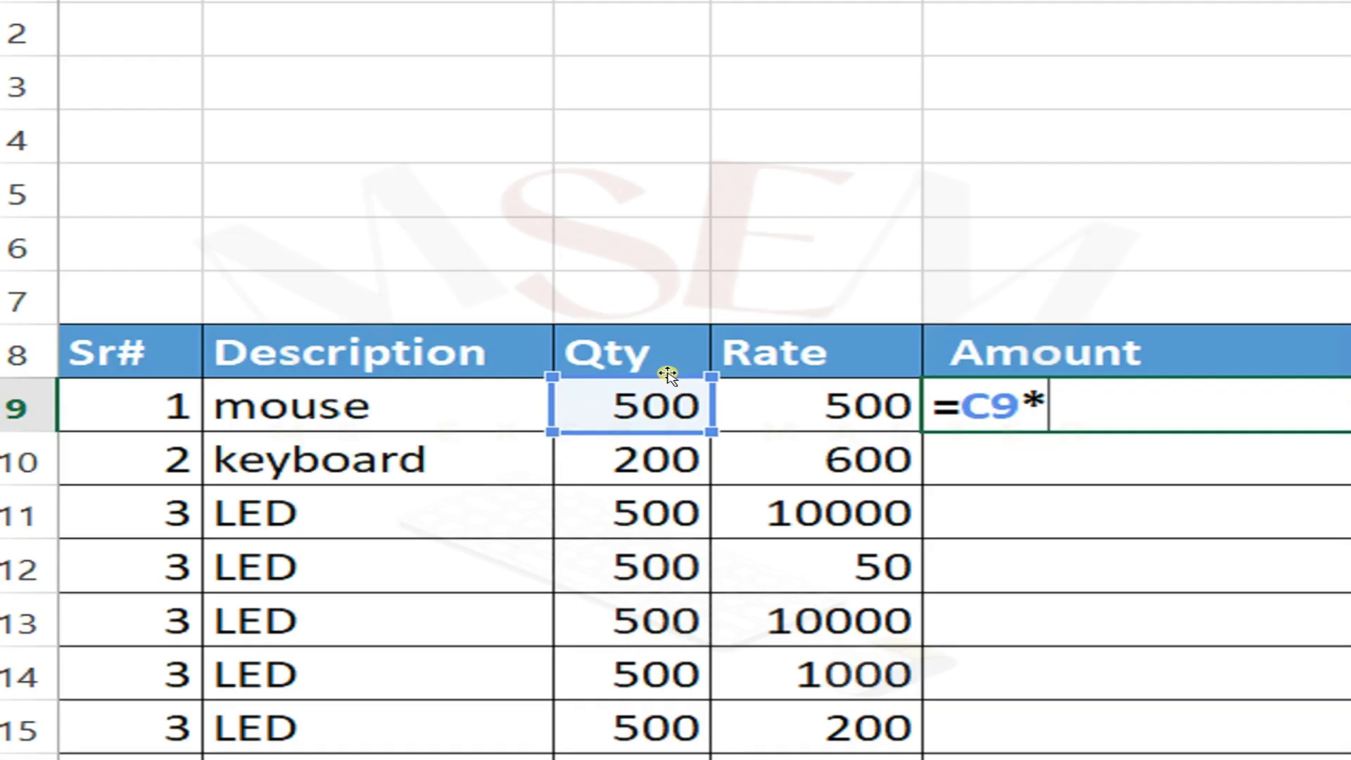
click(834, 403)
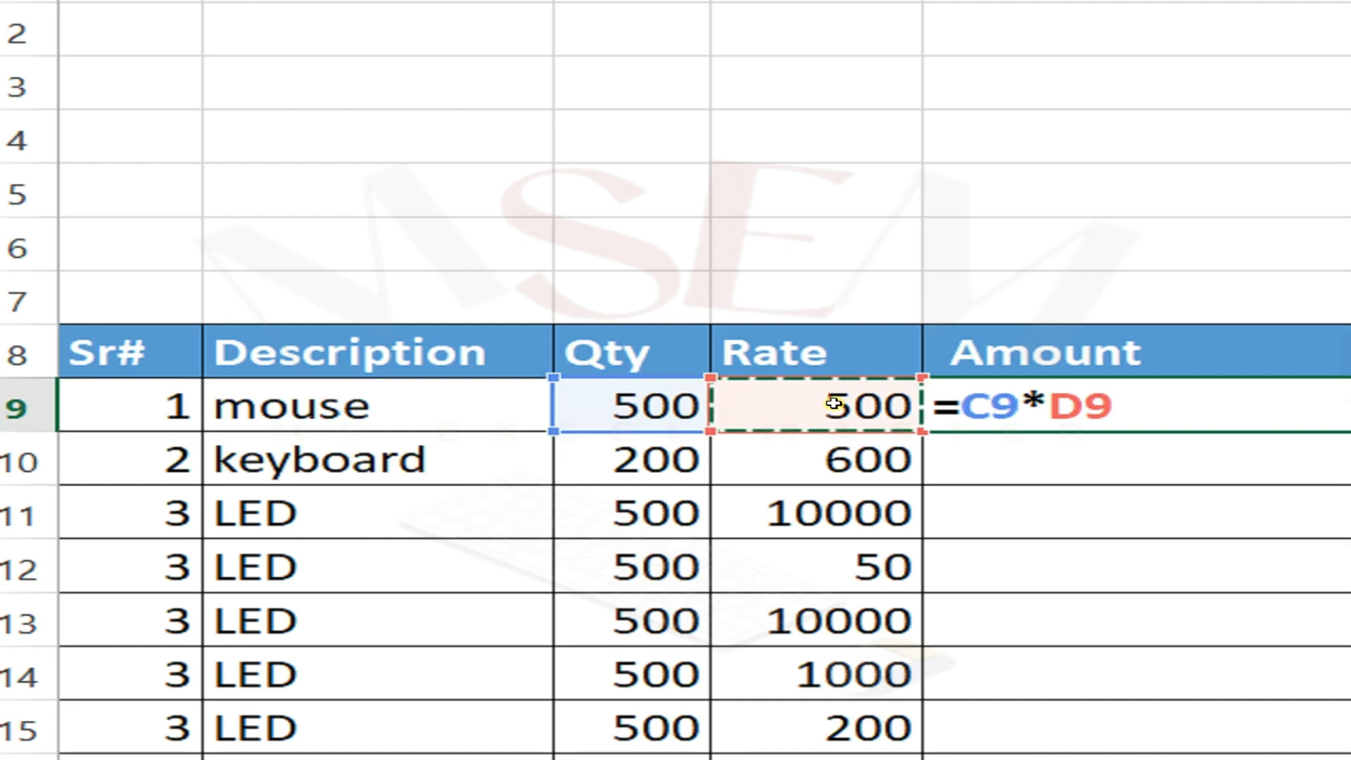
key(Return)
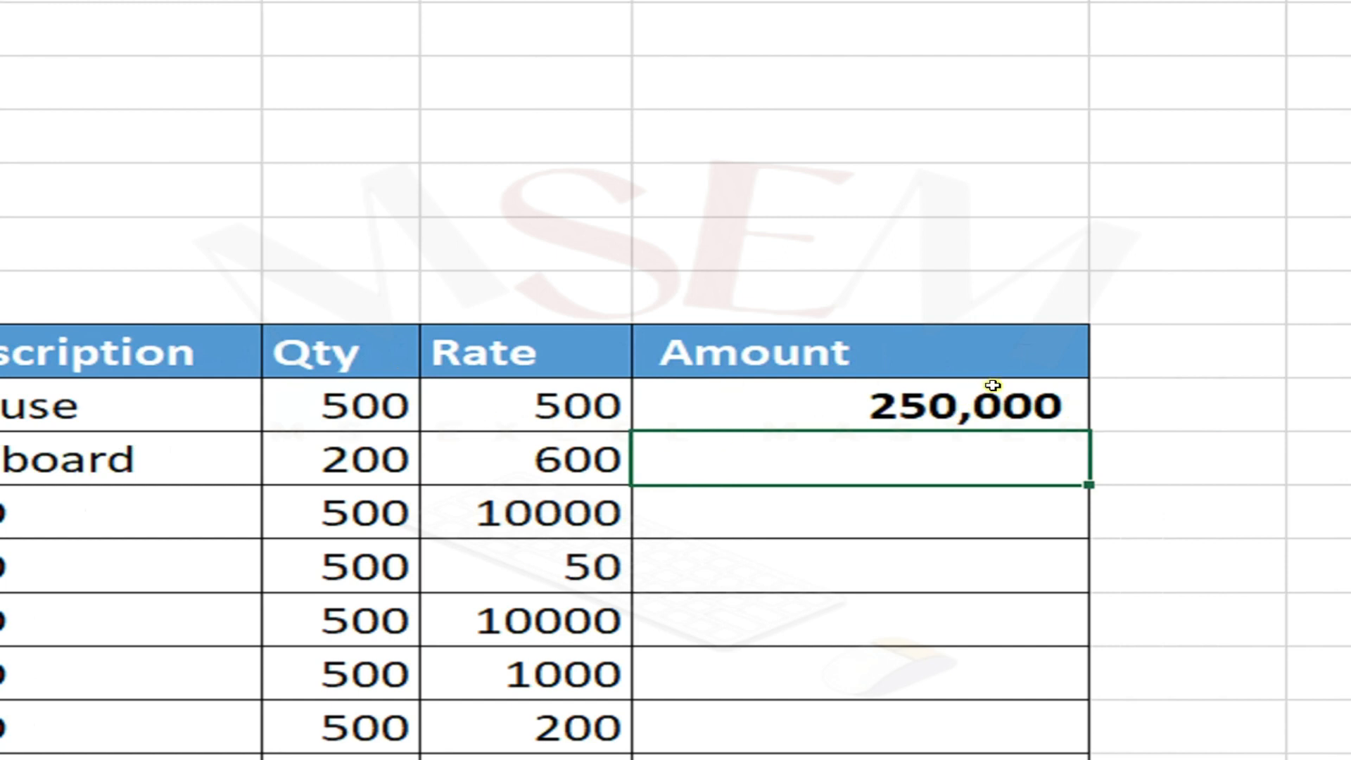
Step: Enter the formula =C10*D10 in E10, then clear the cell
click(973, 418)
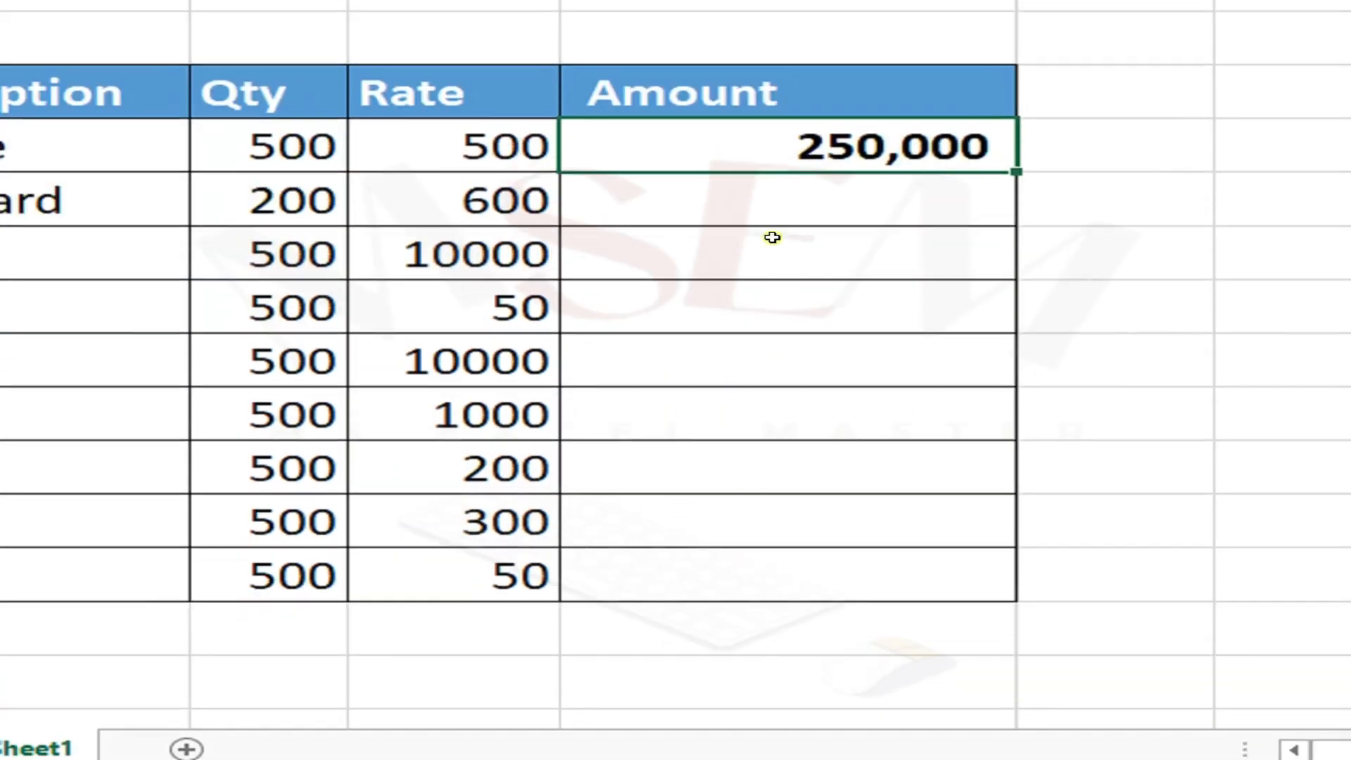
click(772, 444)
text(=)
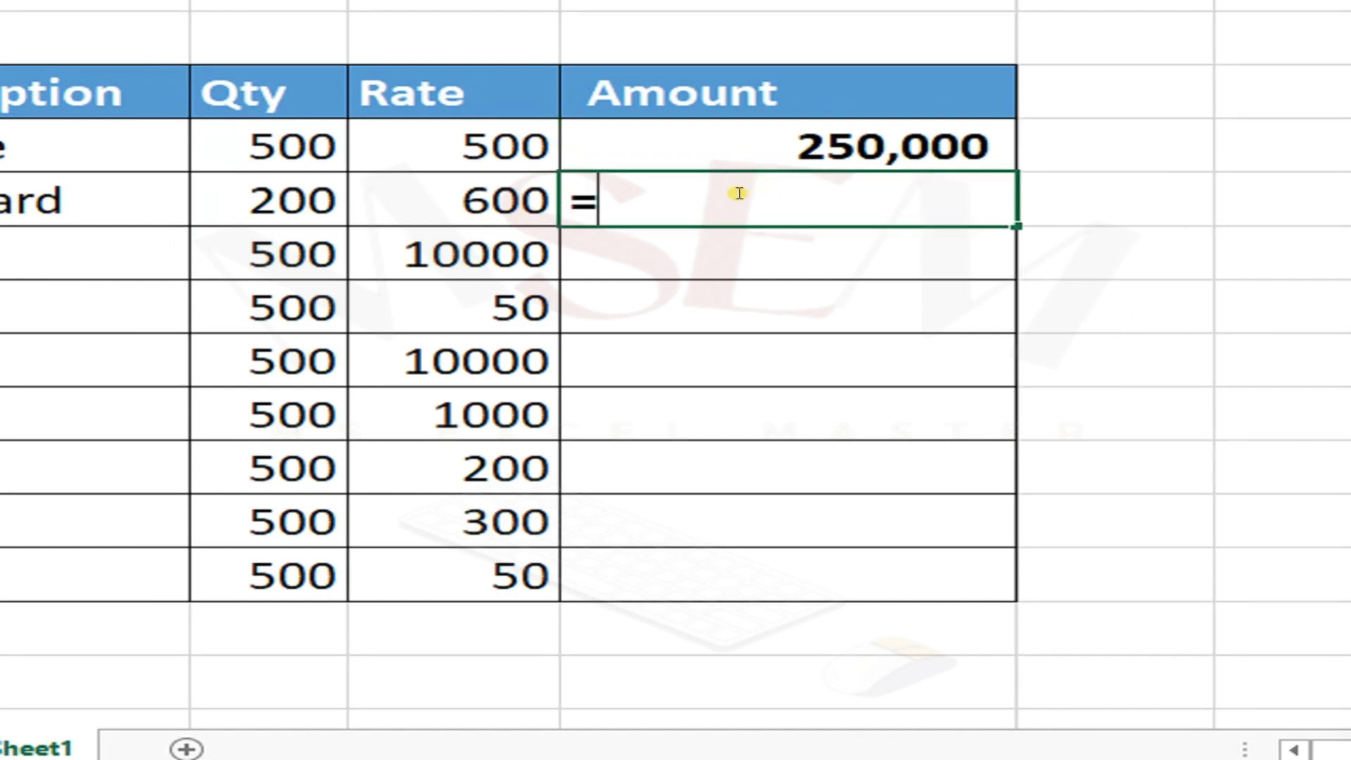
click(344, 193)
text(*)
click(570, 210)
key(Return)
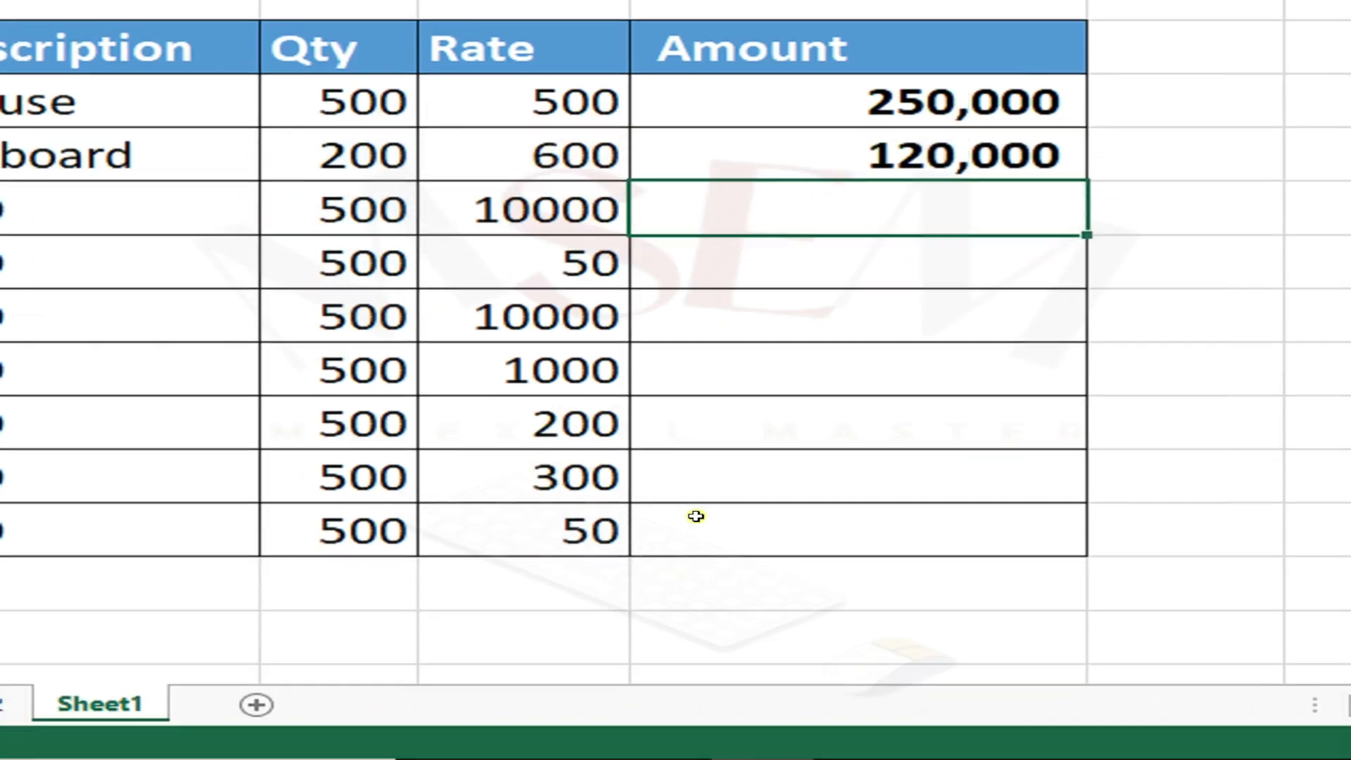
click(755, 167)
key(Delete)
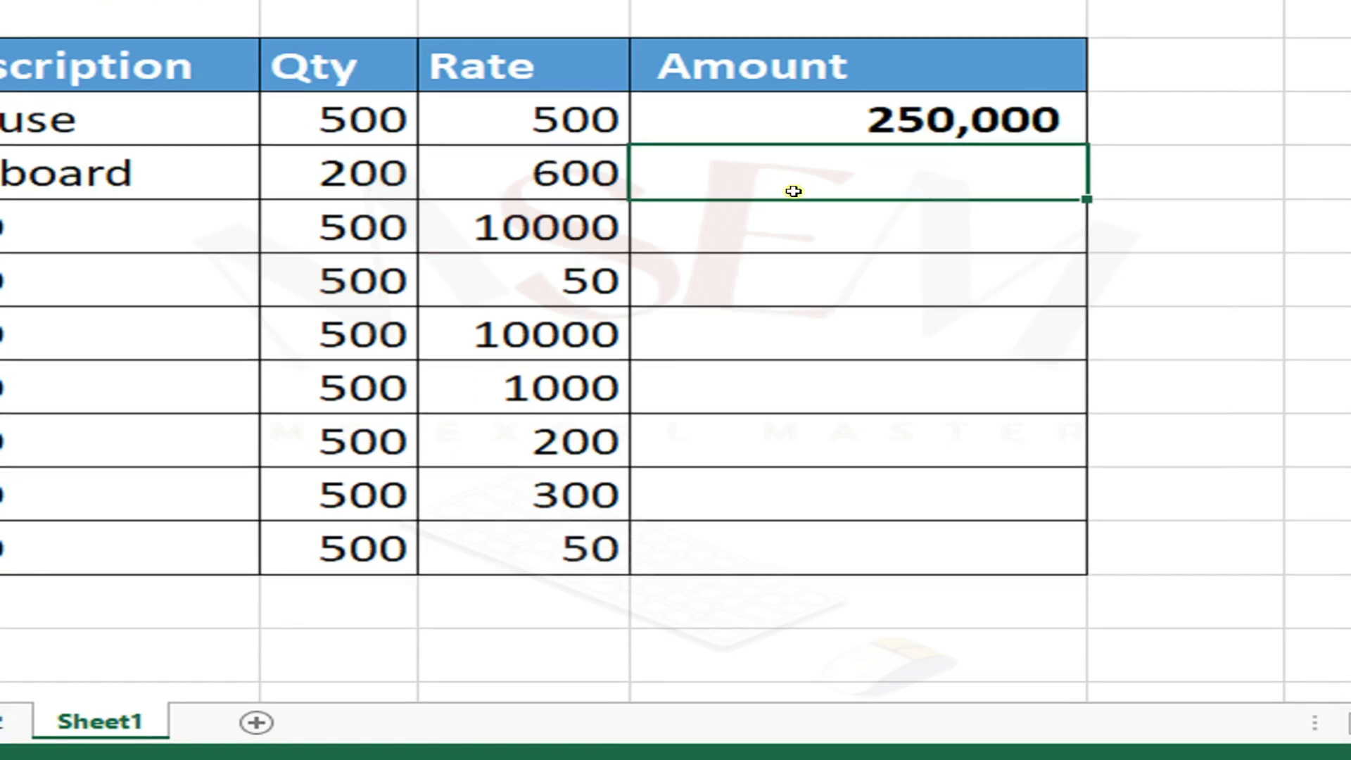
Step: Fill E9's formula down the Amount column to row 17
click(945, 117)
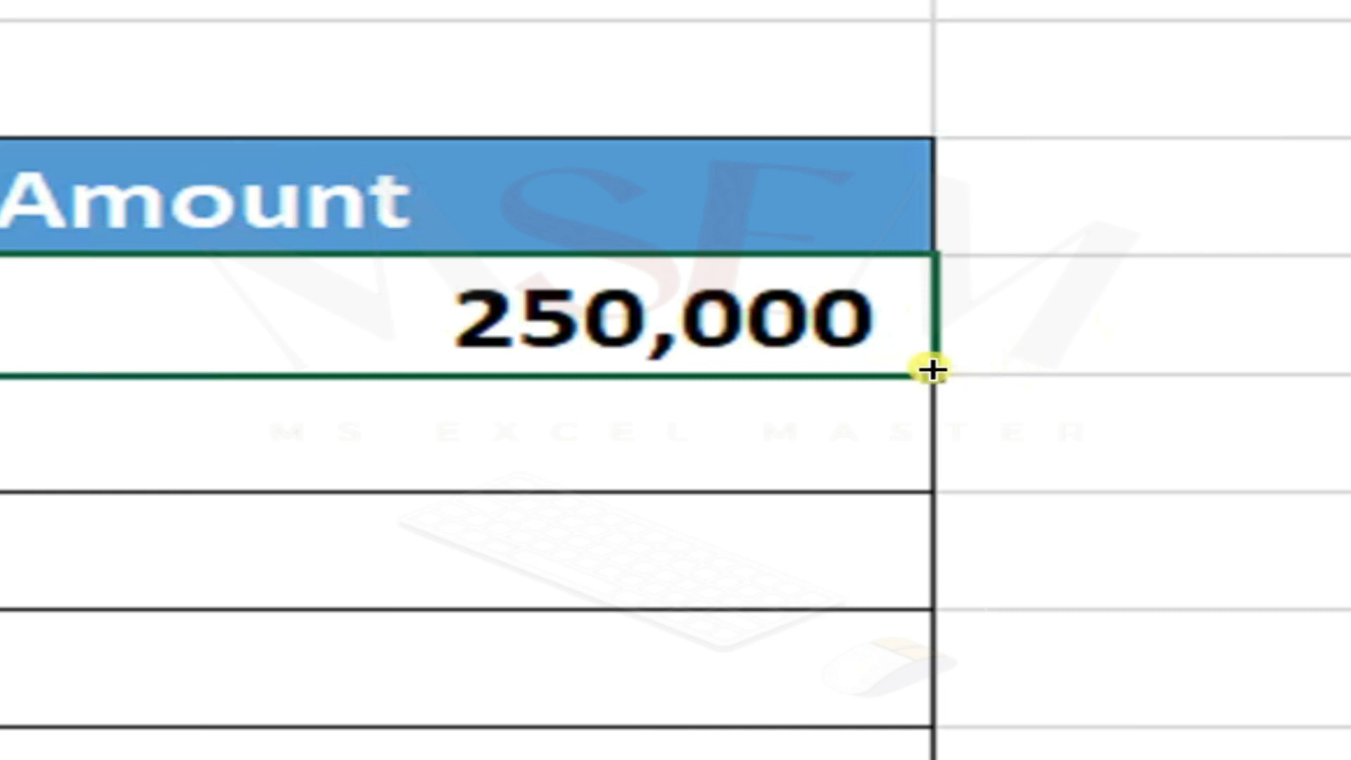
double_click(939, 221)
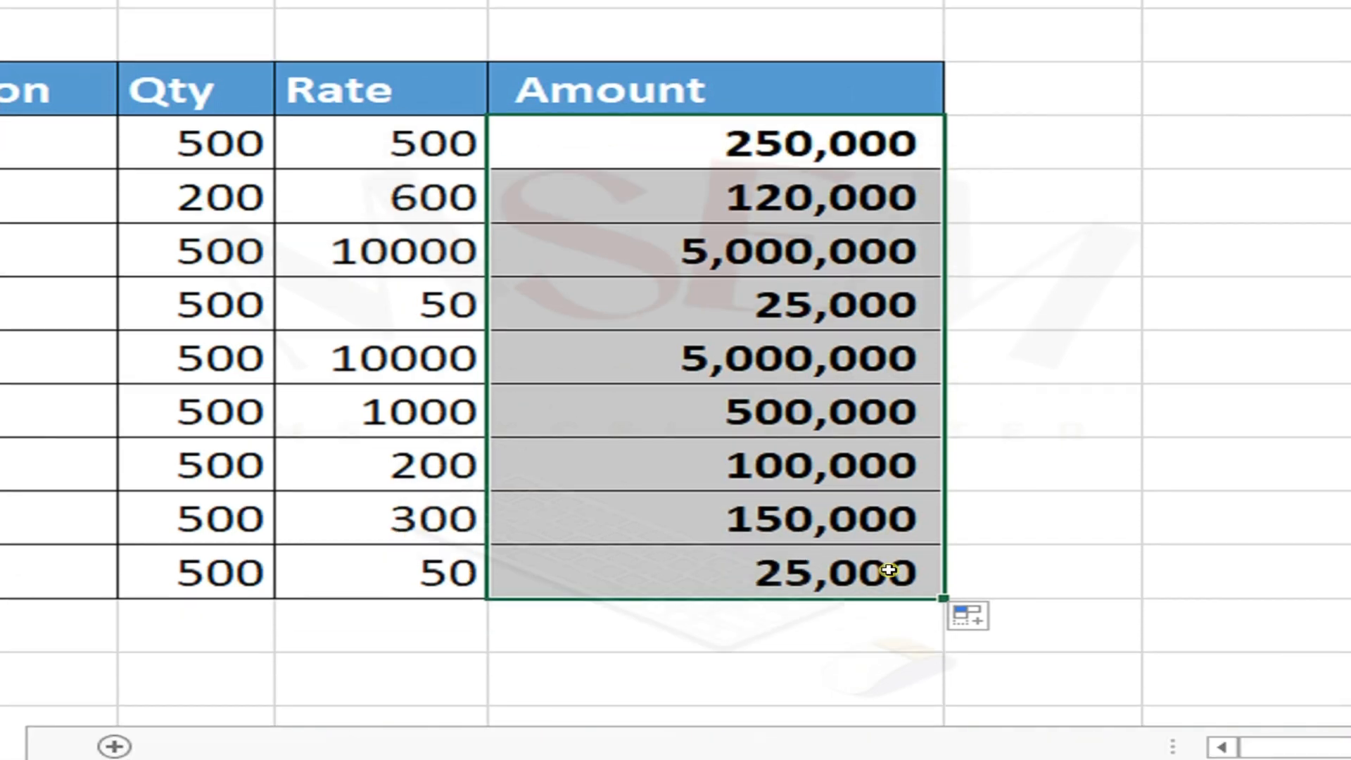
Step: Build a formula in E18 adding E9 through E17 cell by cell, then clear it
scroll(891, 633, down, 2)
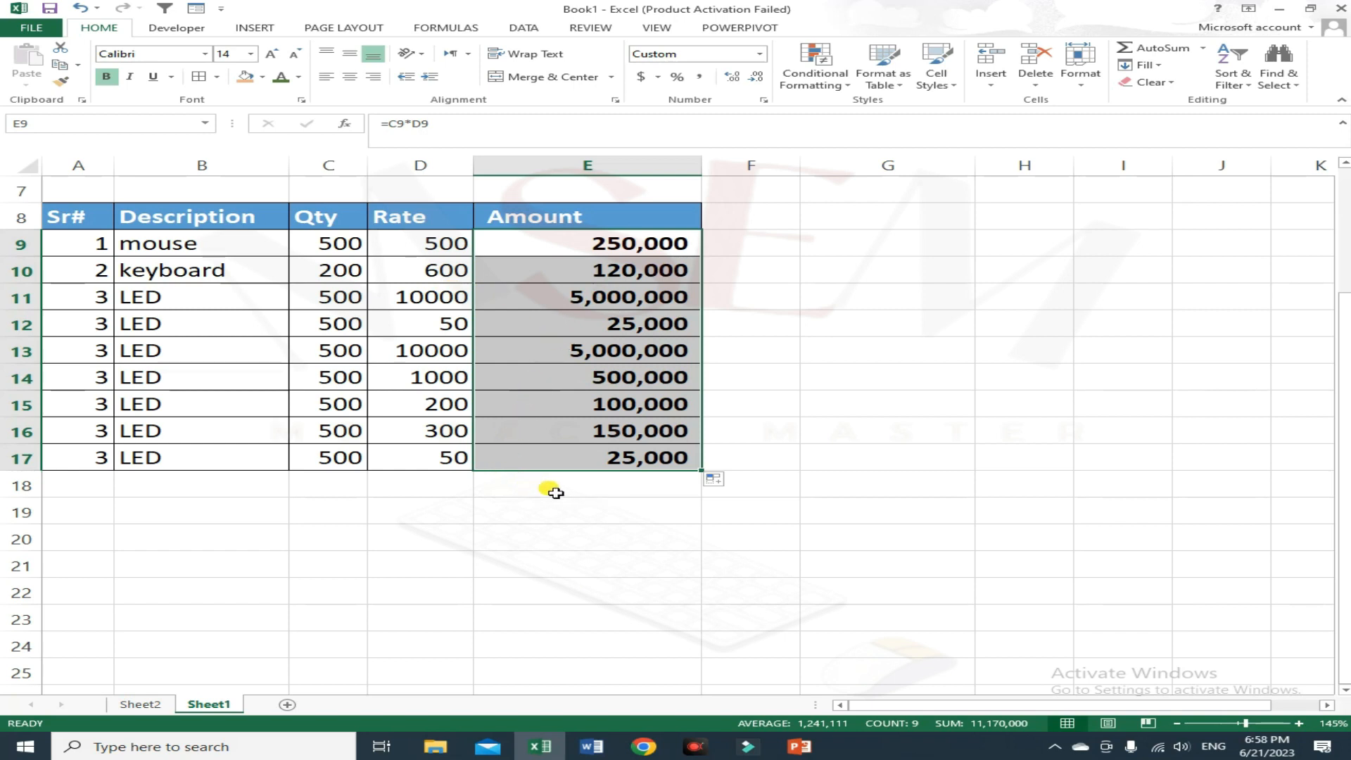
click(560, 492)
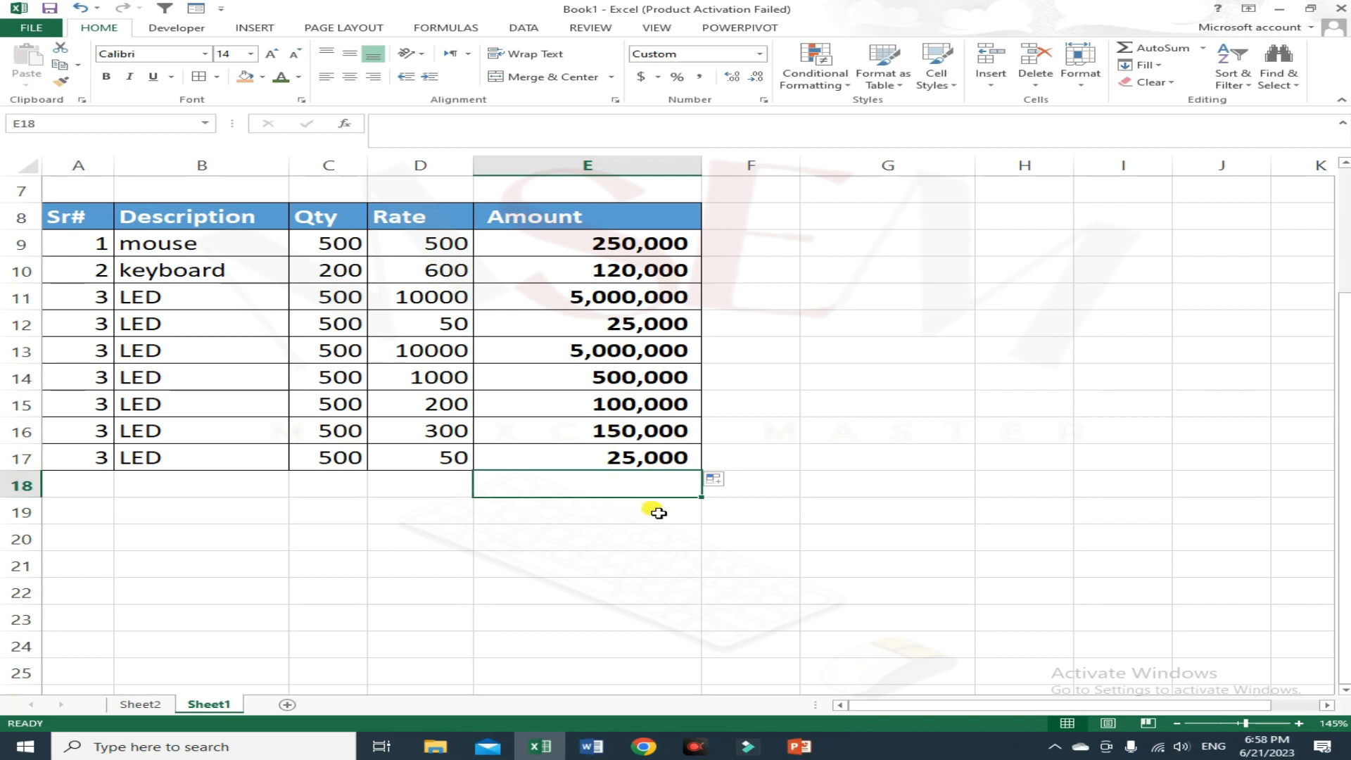
text(=)
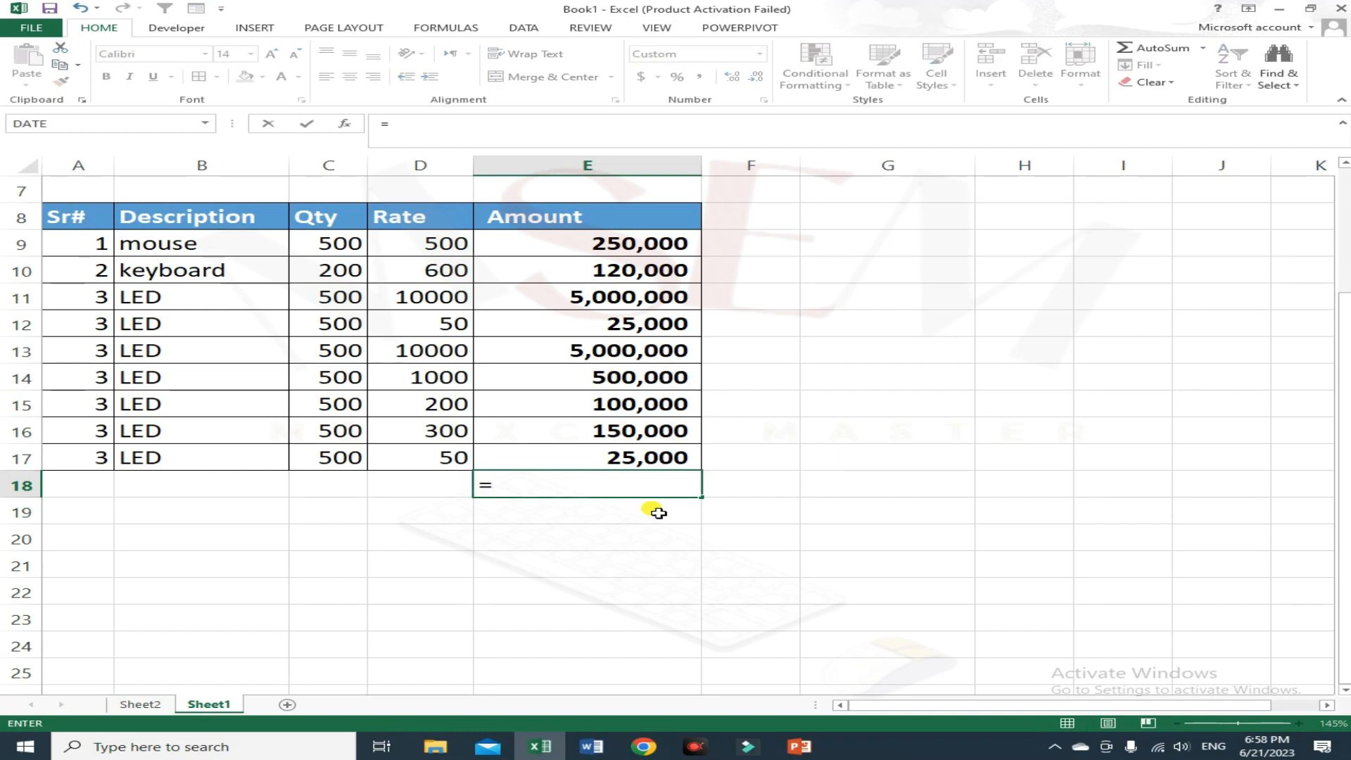
click(681, 245)
text(+)
click(674, 273)
text(+)
click(649, 301)
text(+)
click(650, 323)
text(+)
click(651, 352)
text(+)
click(646, 378)
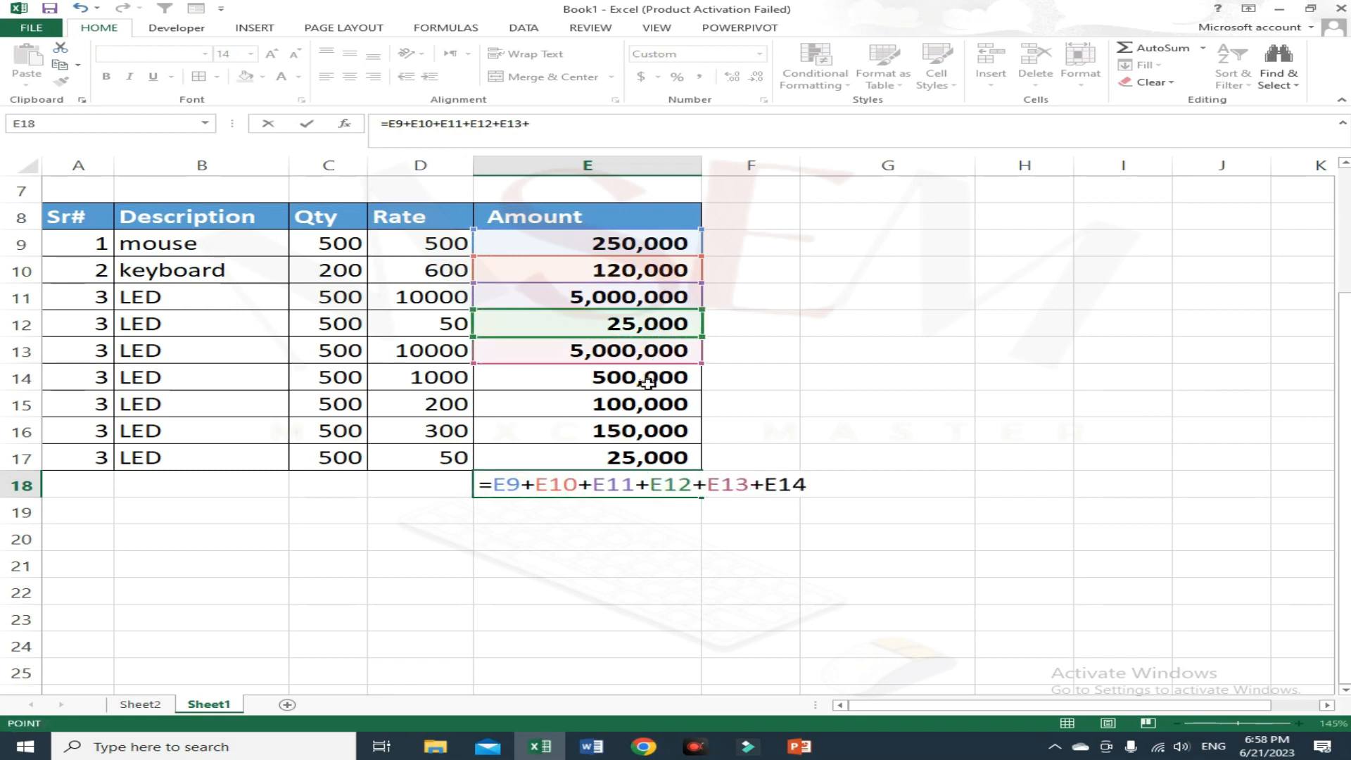
text(+)
click(643, 405)
text(+)
click(639, 434)
click(632, 459)
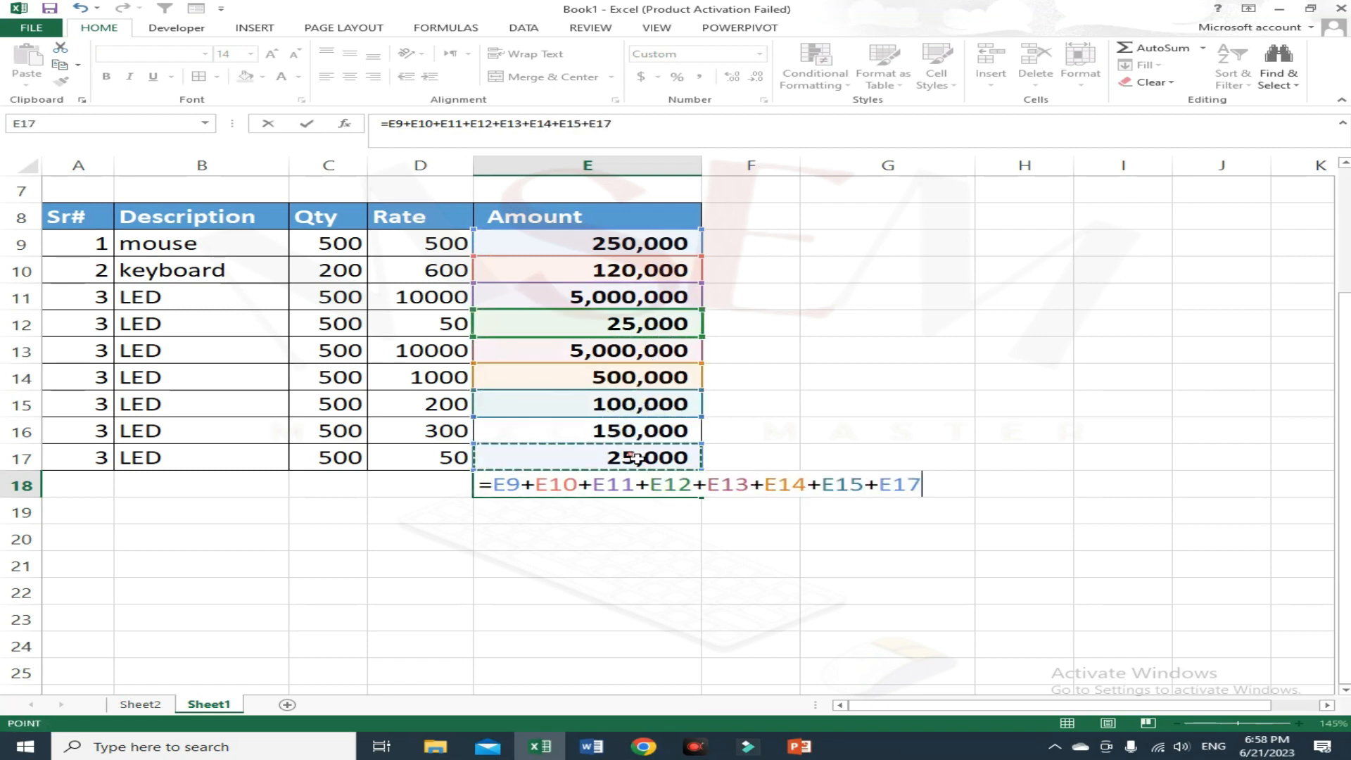
click(652, 437)
text(+)
click(653, 458)
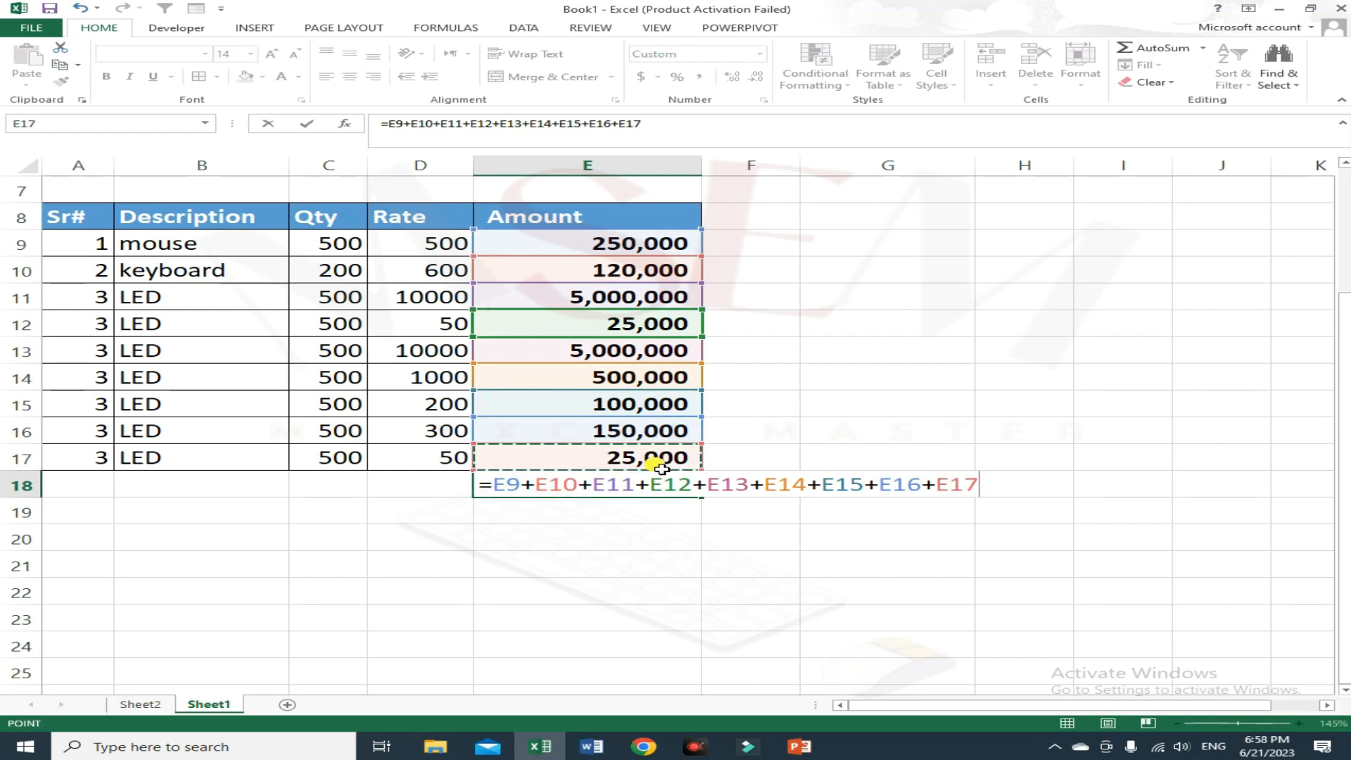
key(Return)
click(674, 484)
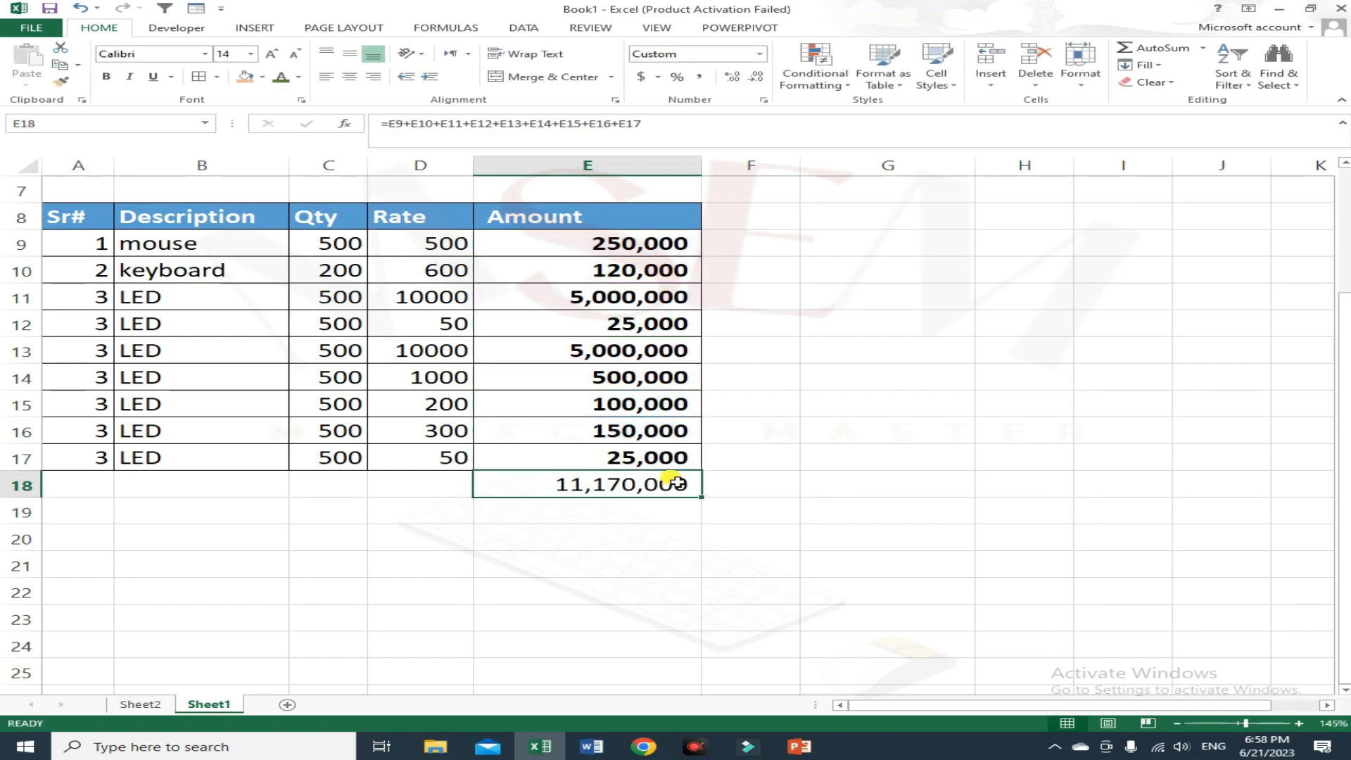
key(Delete)
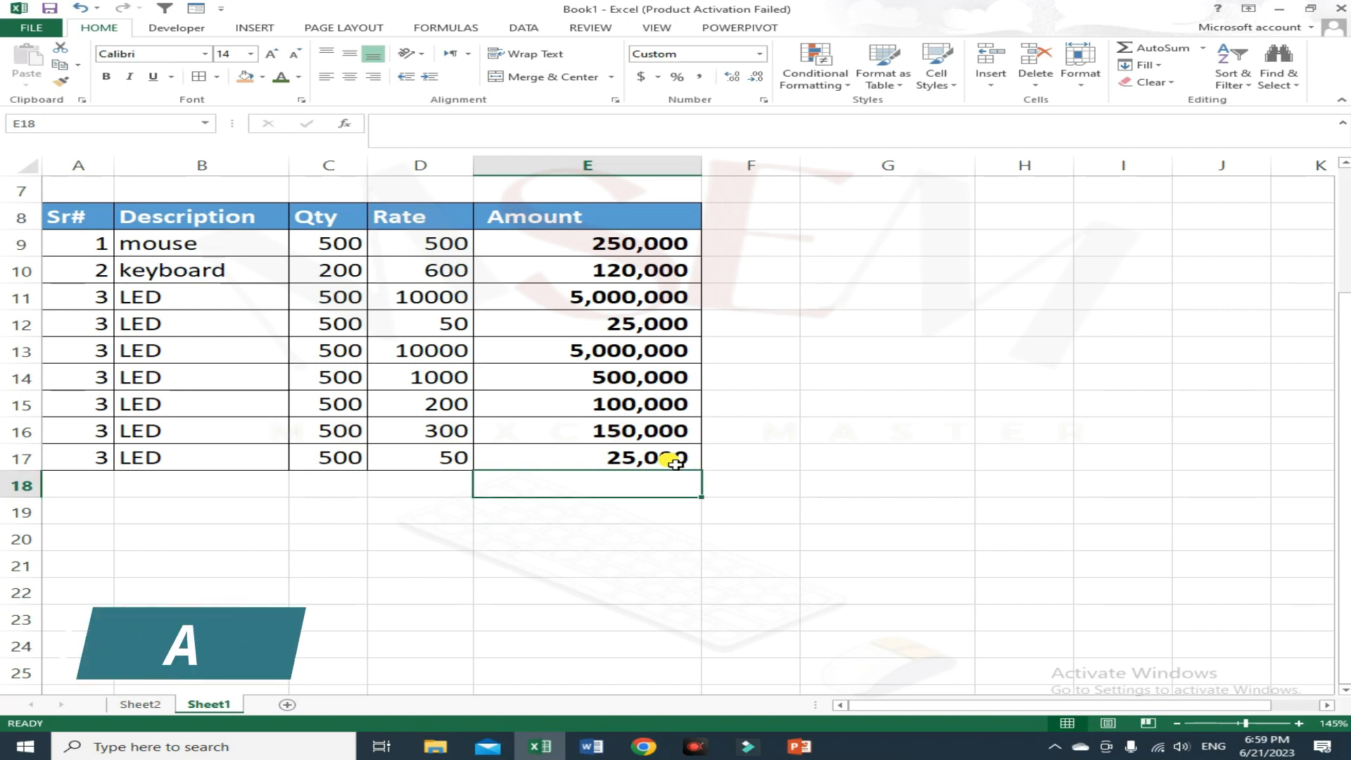
Step: Total the Amount column in E18 with AutoSum, producing =SUM(E9:E17)
key(alt)
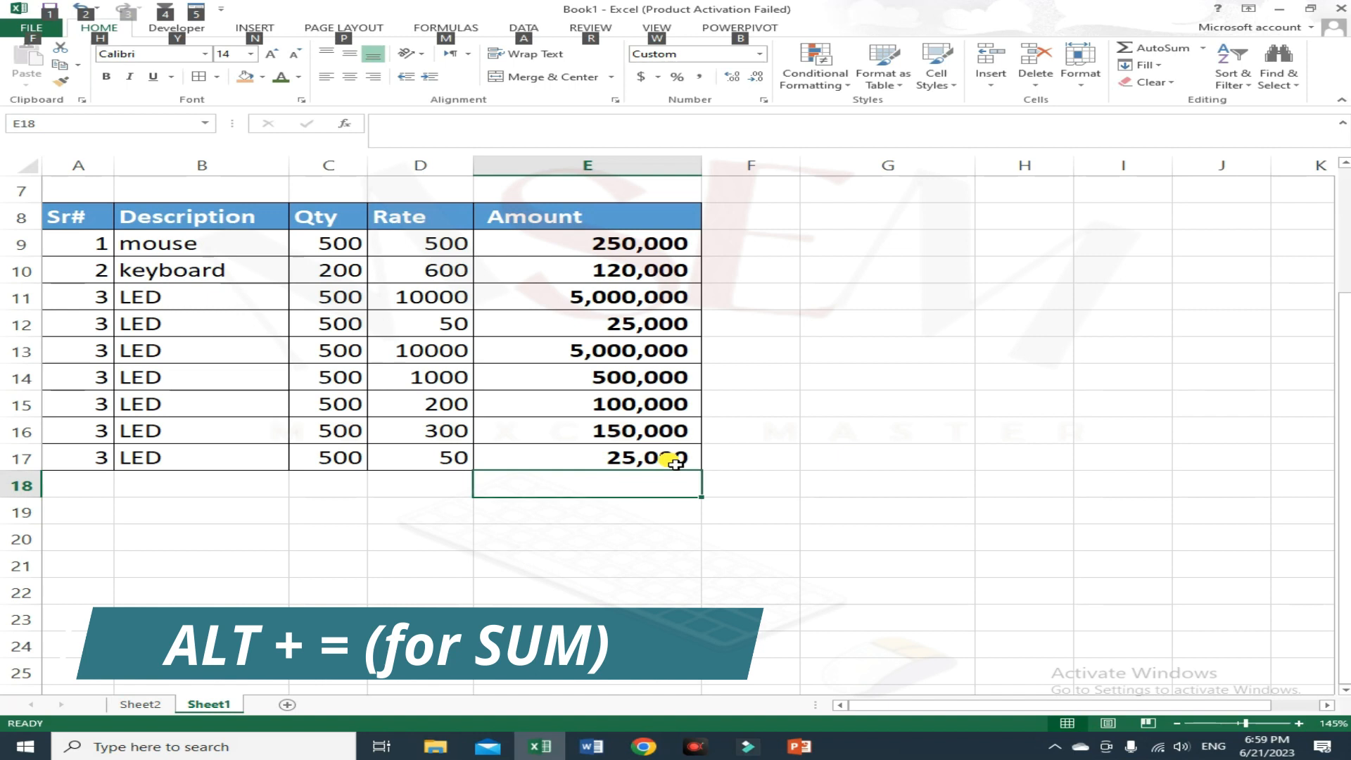
key(alt+equal)
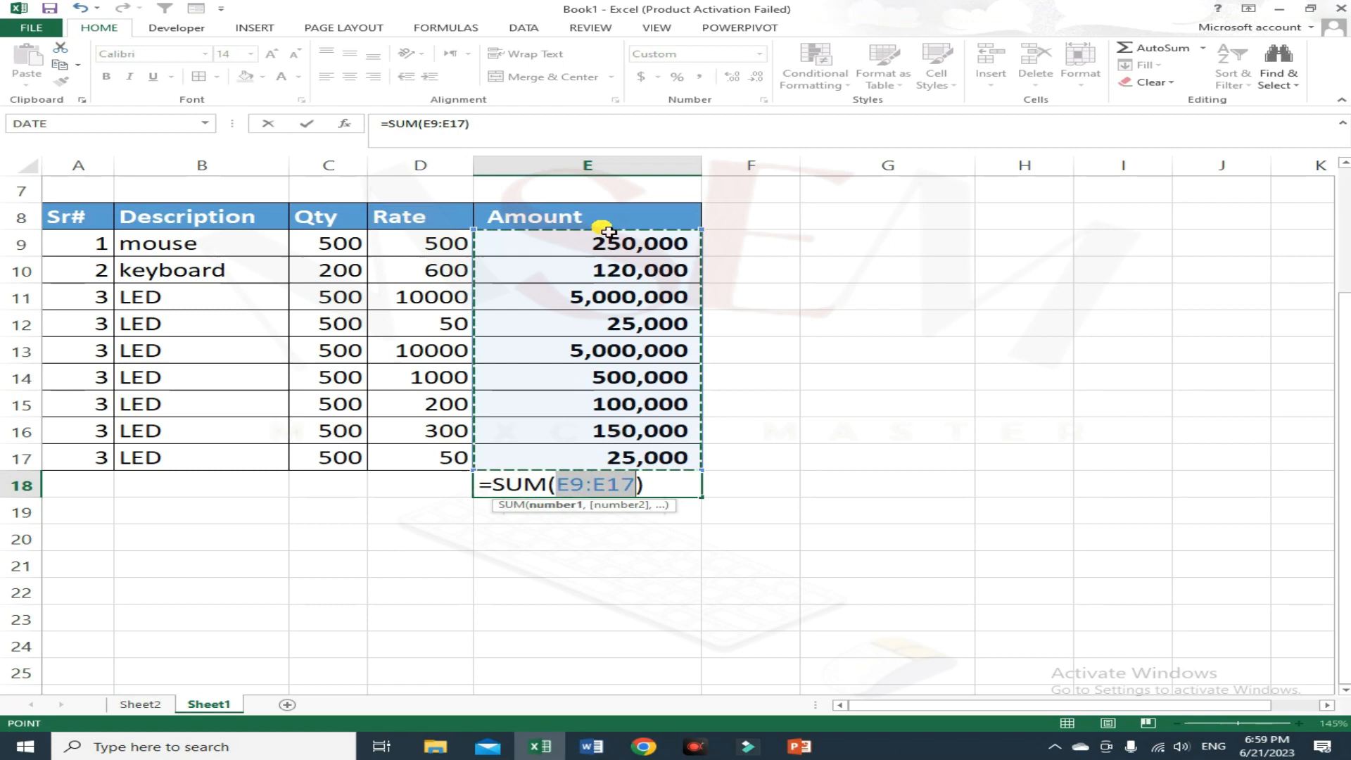
key(Return)
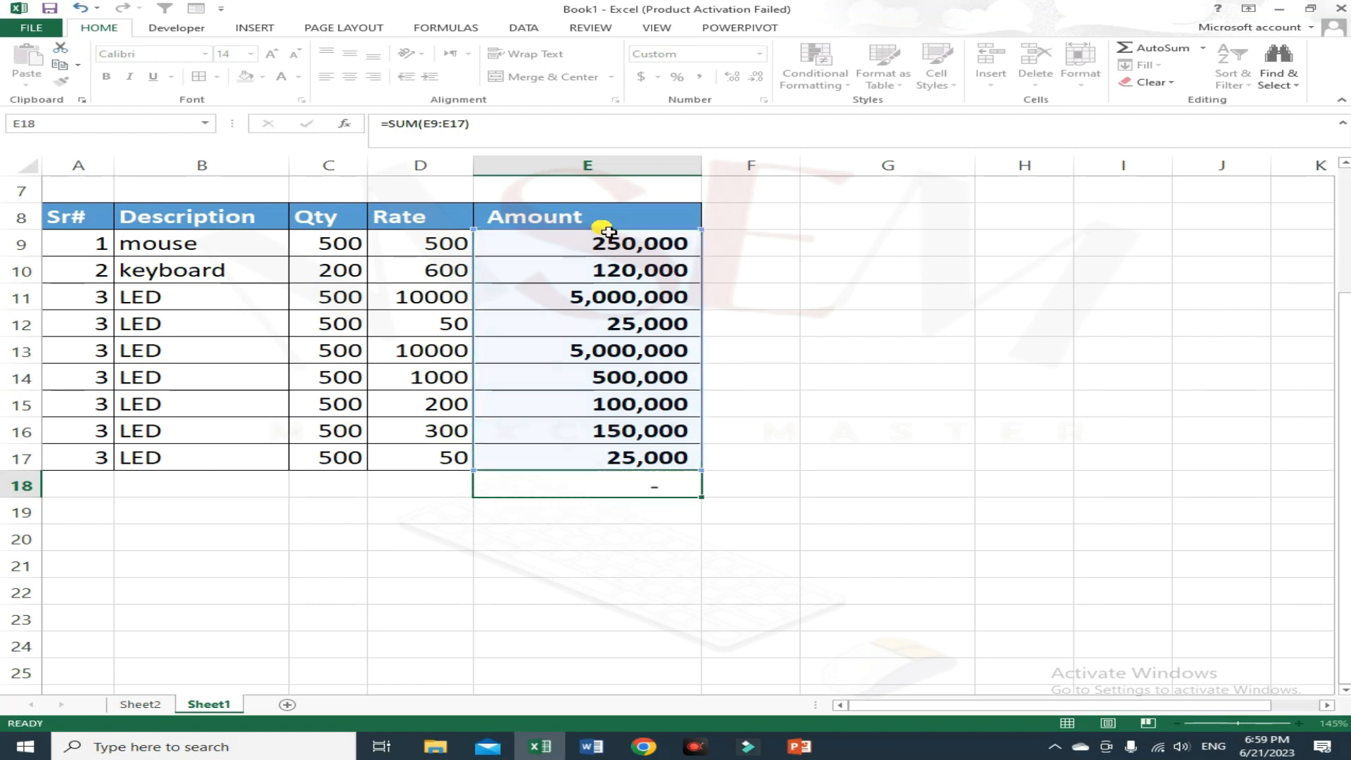
click(638, 494)
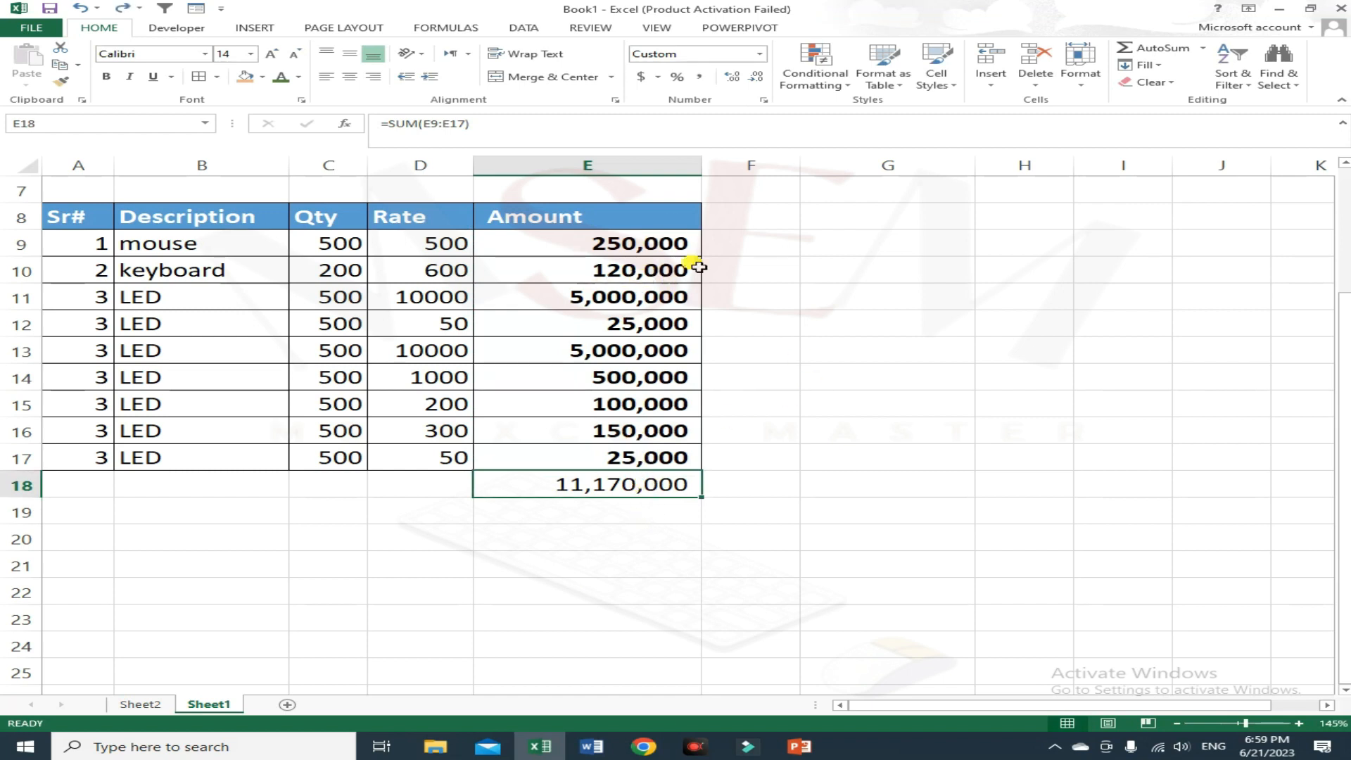
Step: Enter the formula =E9/D9 in F9 to divide the amount by the rate
click(772, 250)
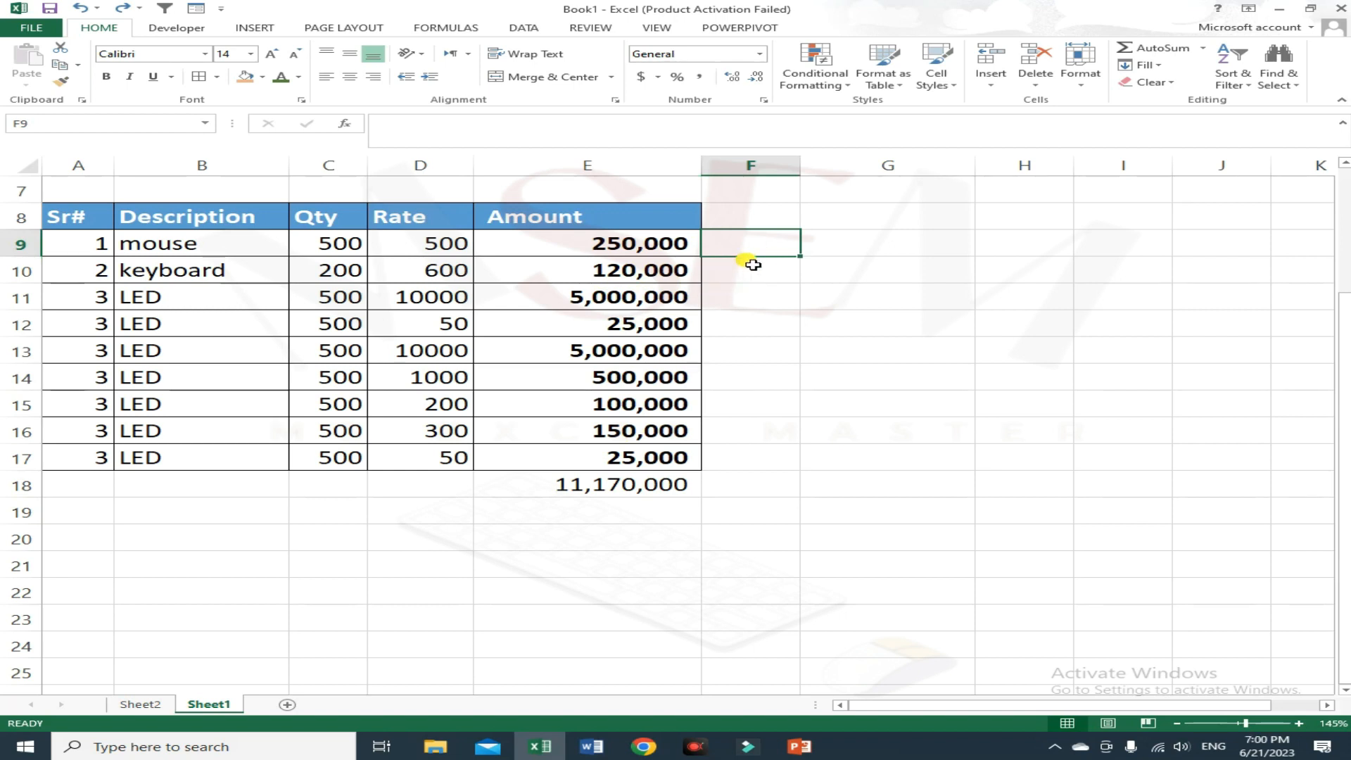
text(=)
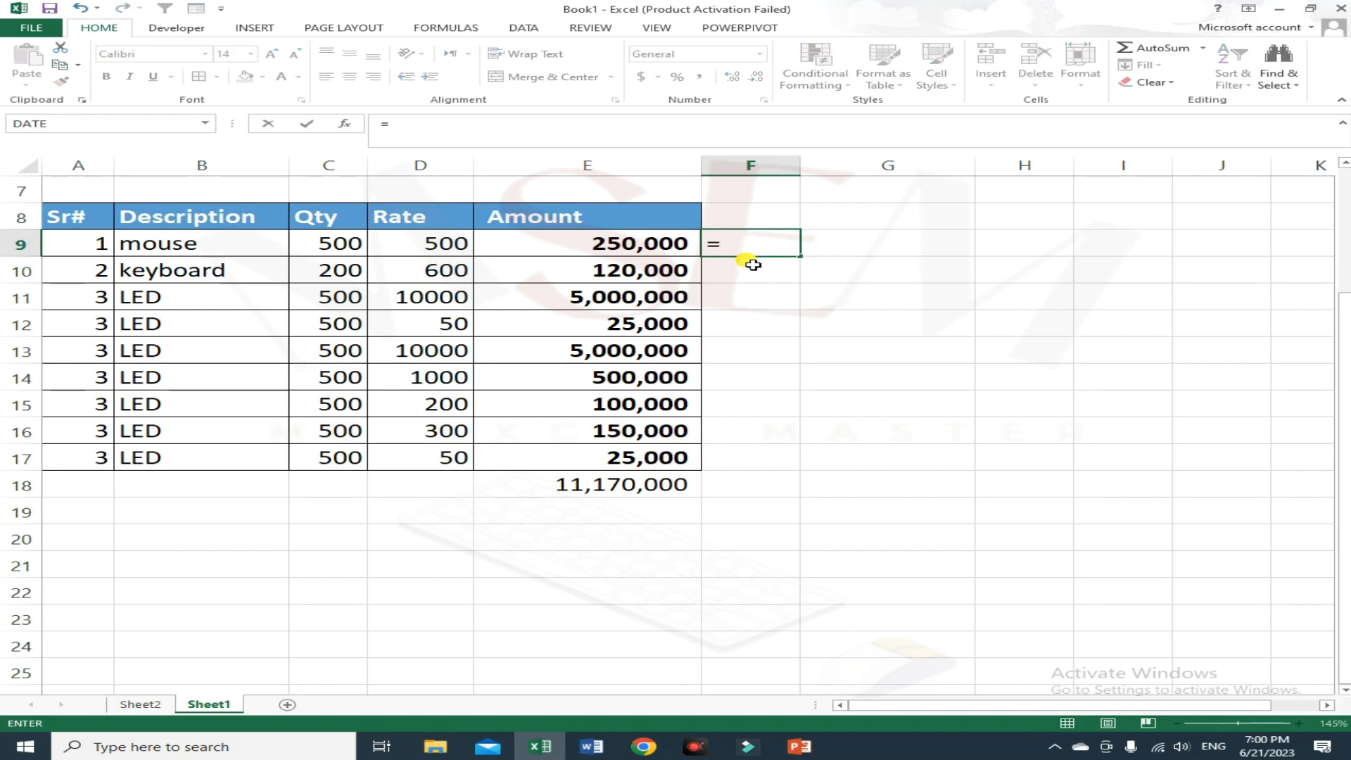
key(Left)
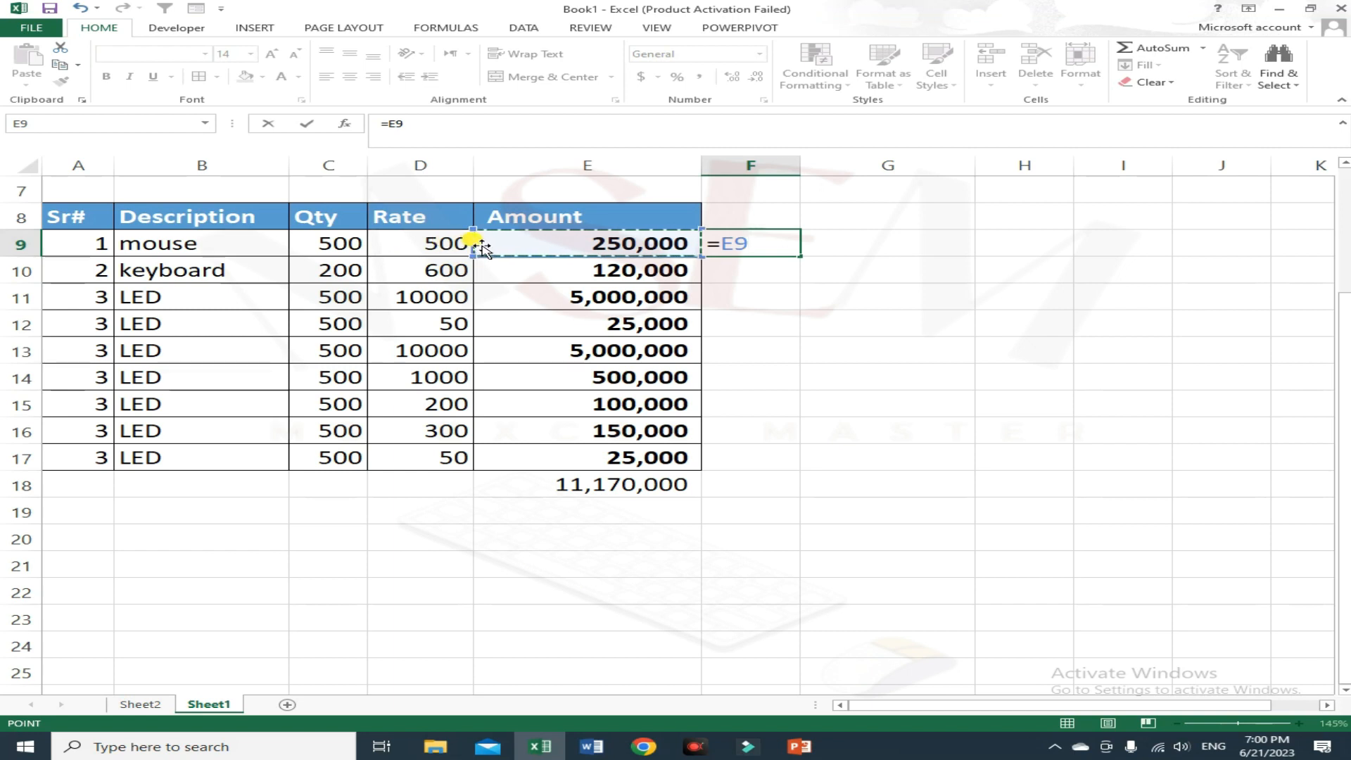
text(/)
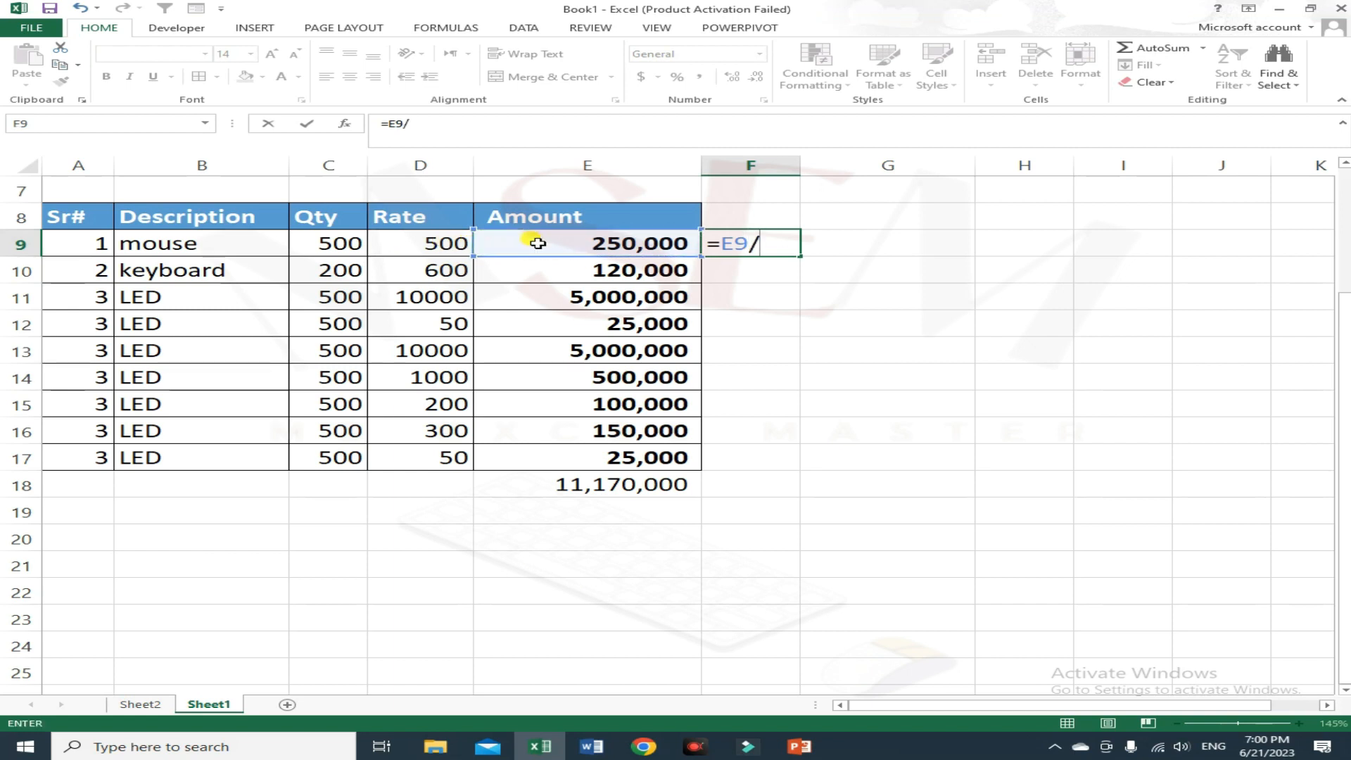
click(458, 244)
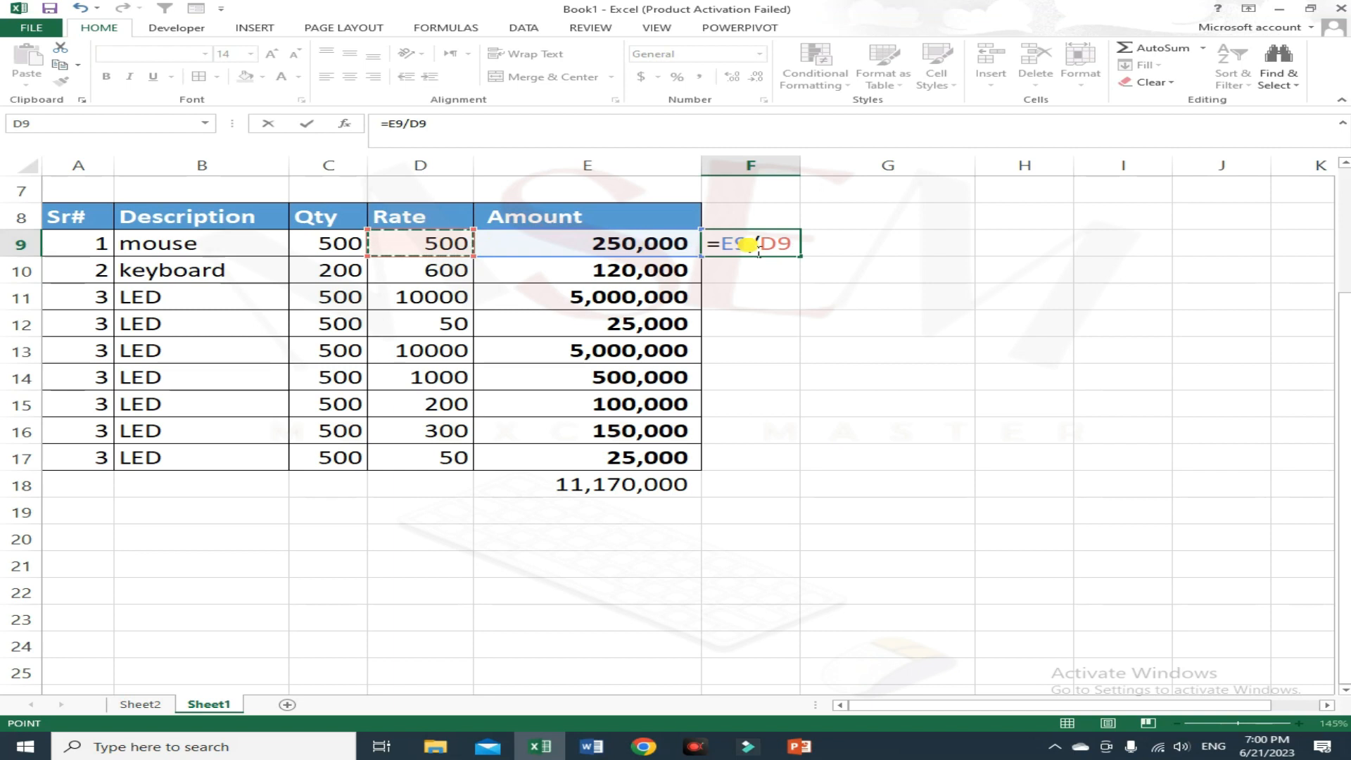
key(Return)
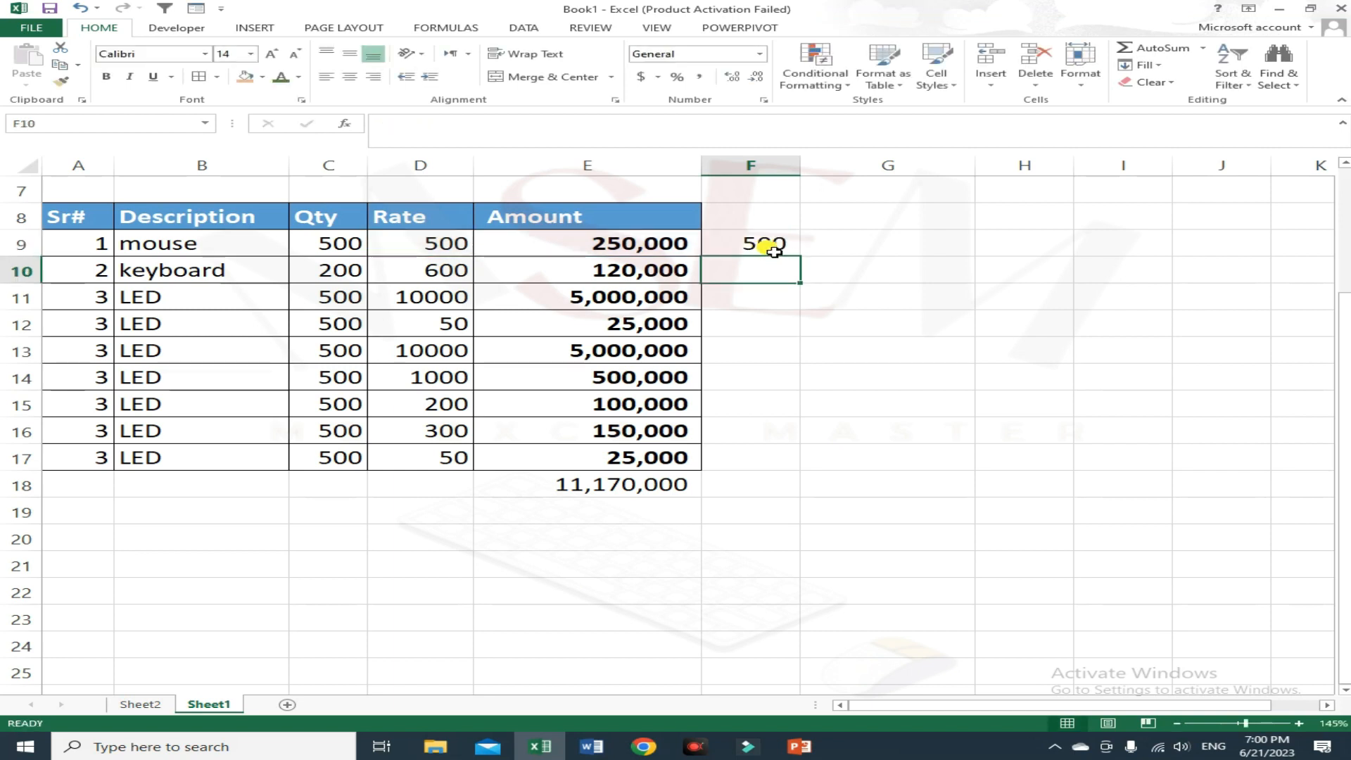
Step: Fill F9's formula down column F to row 17
click(774, 250)
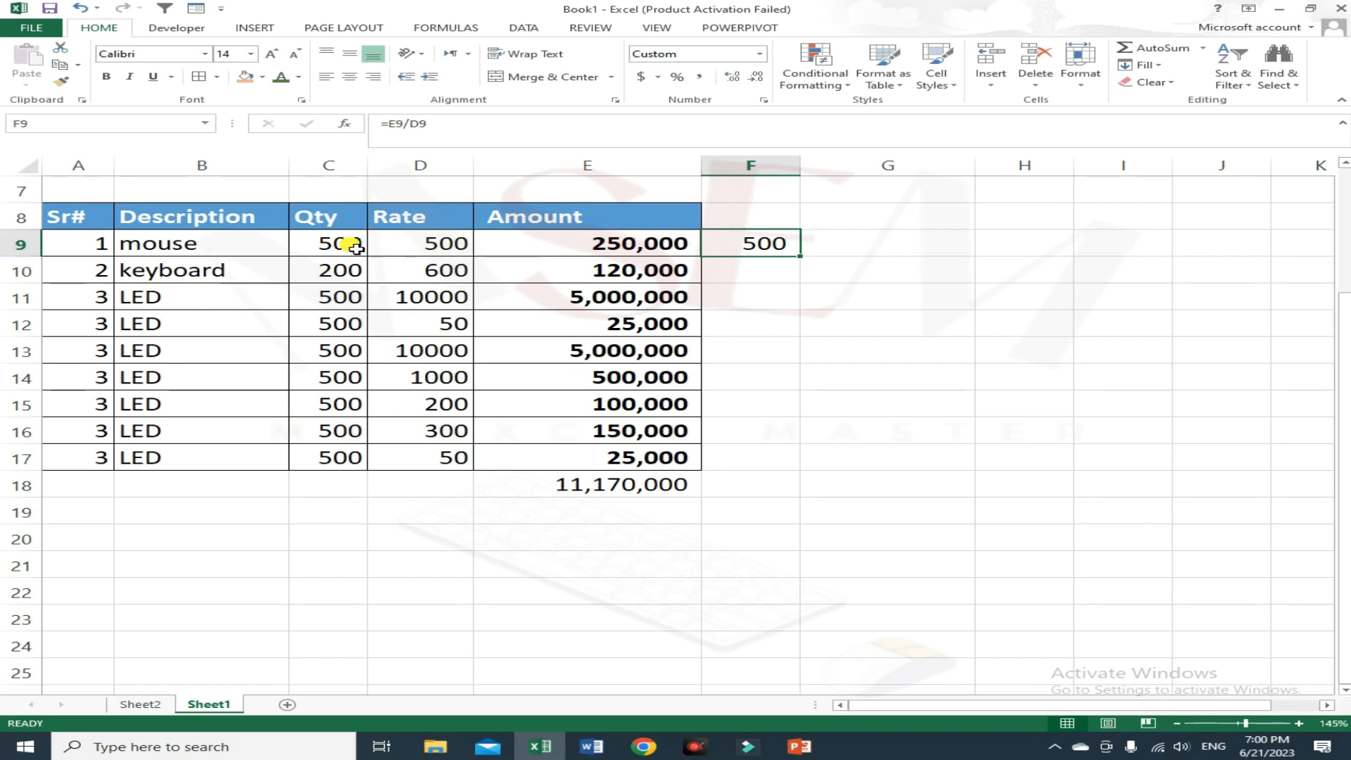
click(774, 254)
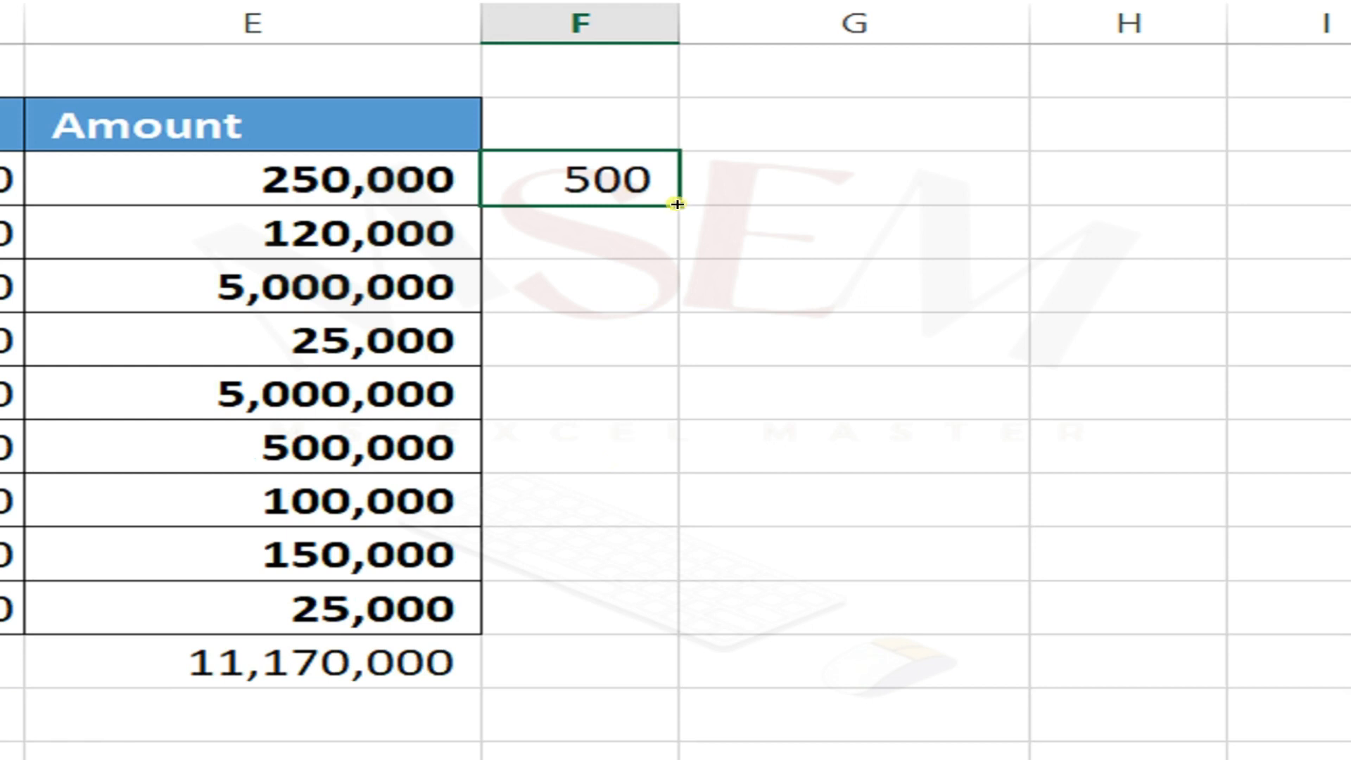
double_click(673, 204)
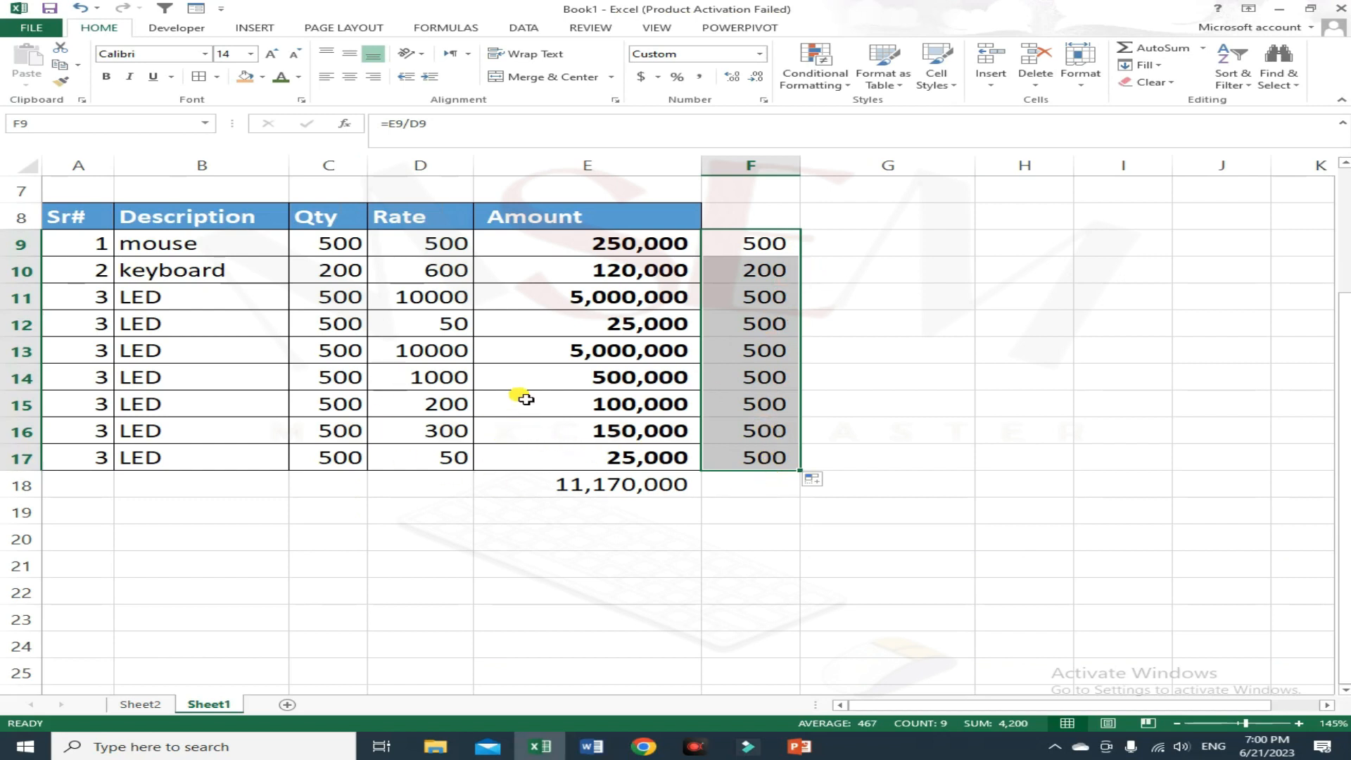
click(838, 247)
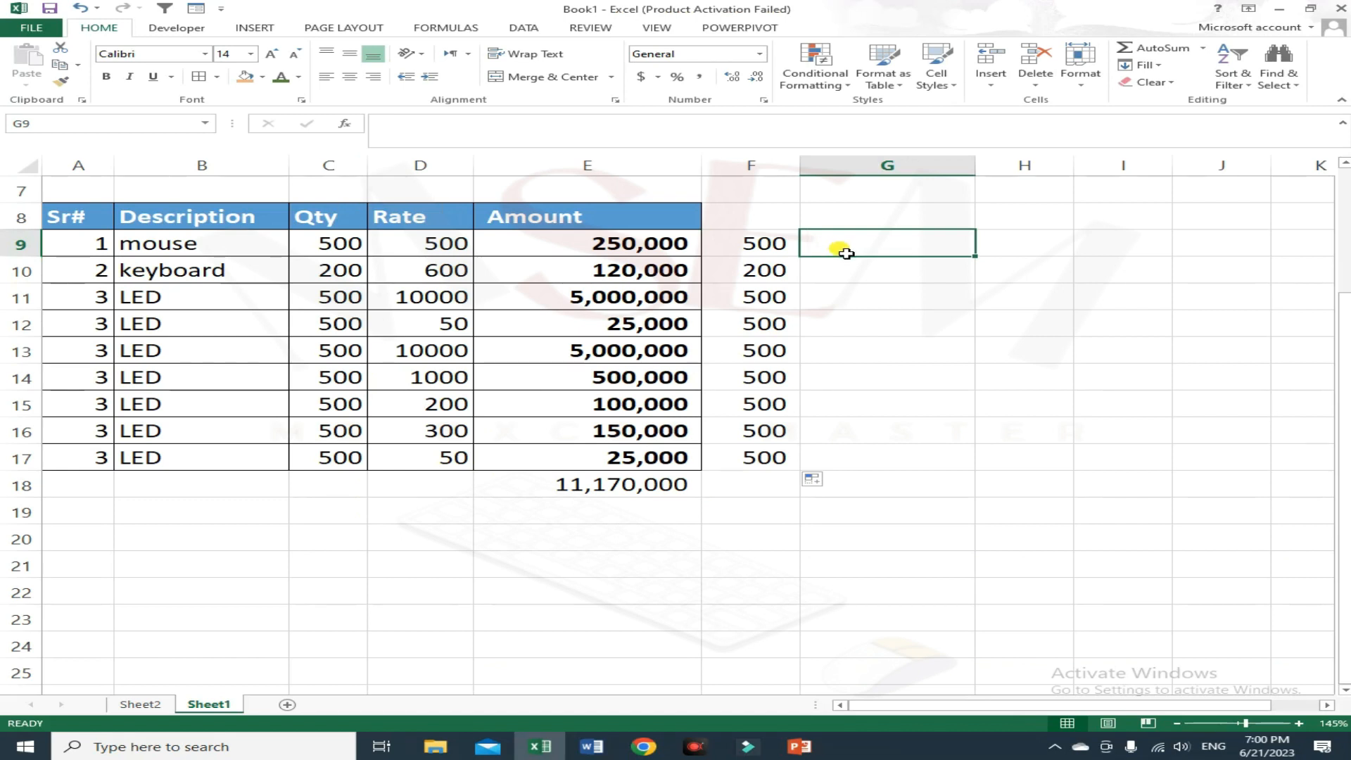
Step: Enter the formula =E9-F9 in G9 to subtract column F from the amount
click(650, 489)
click(781, 248)
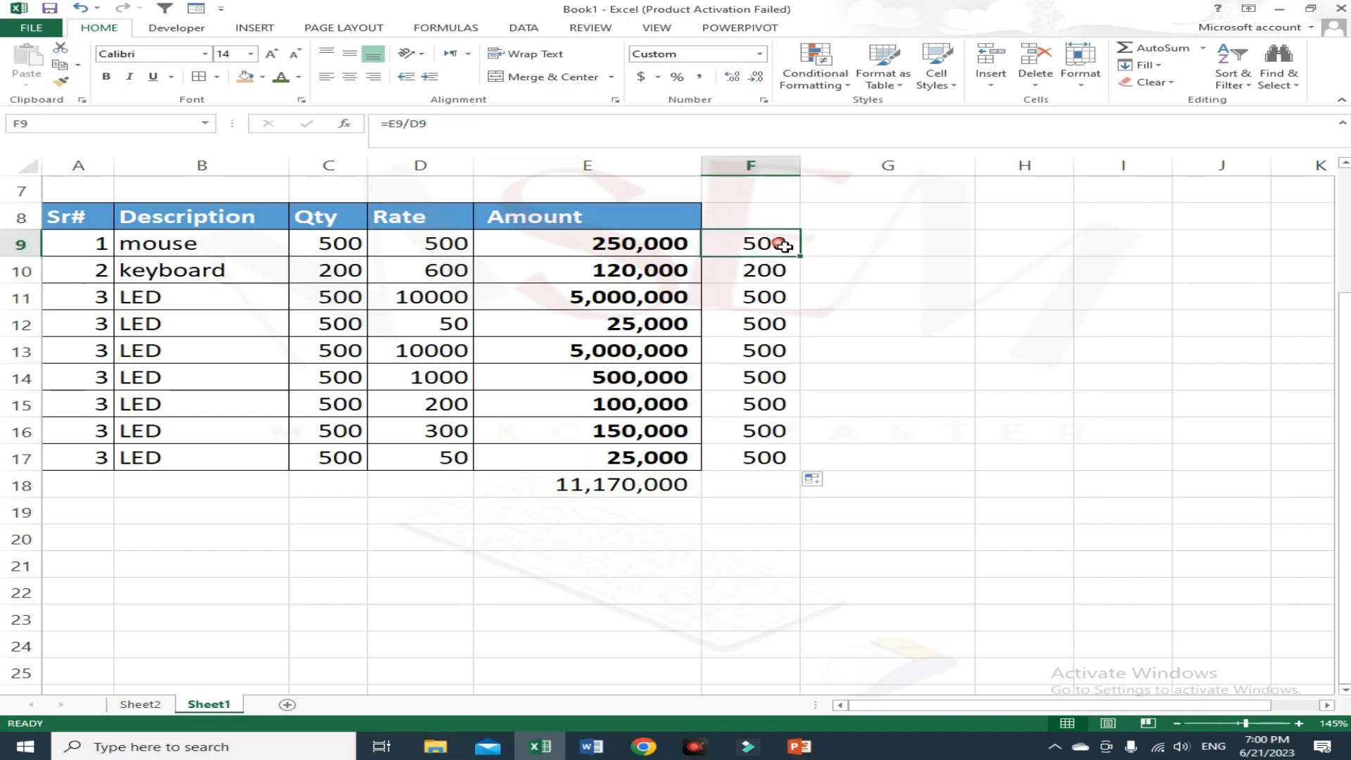
click(852, 253)
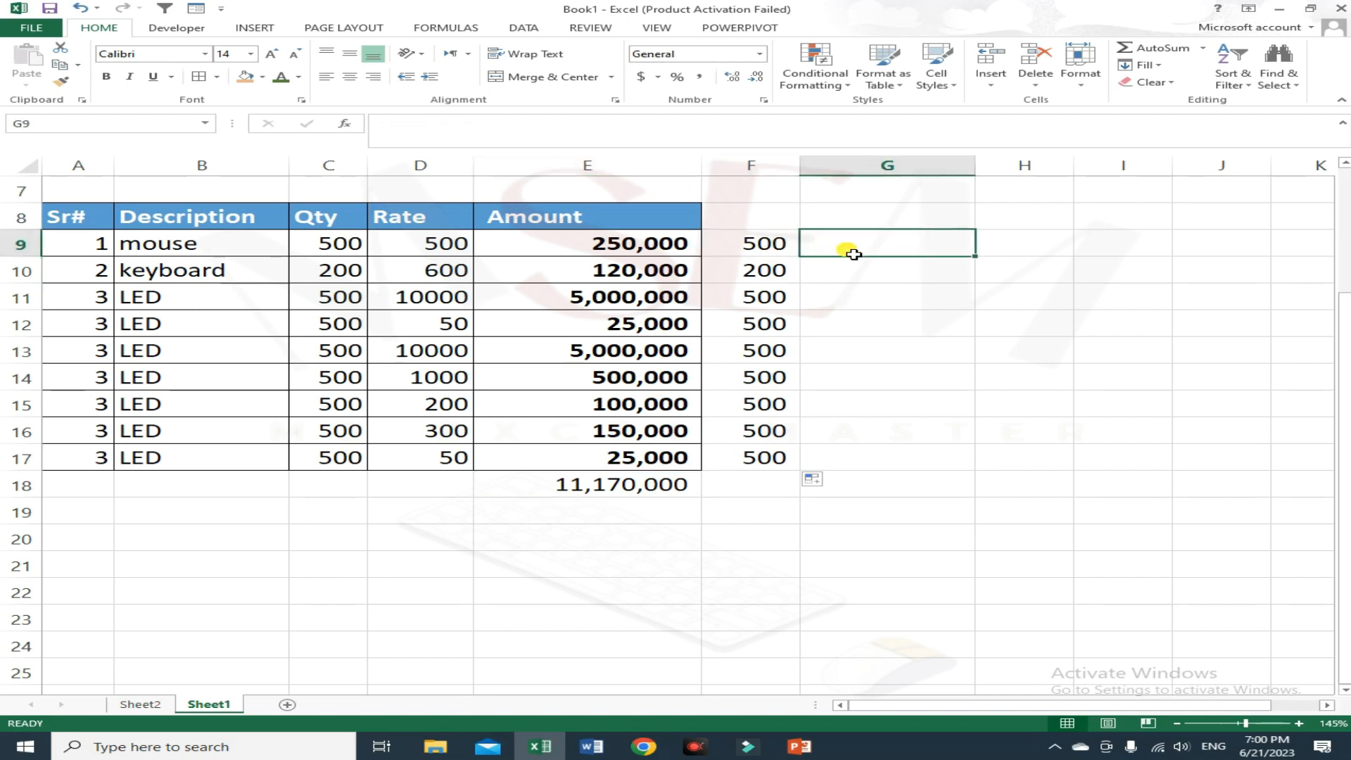
text(=)
key(Left)
key(Left)
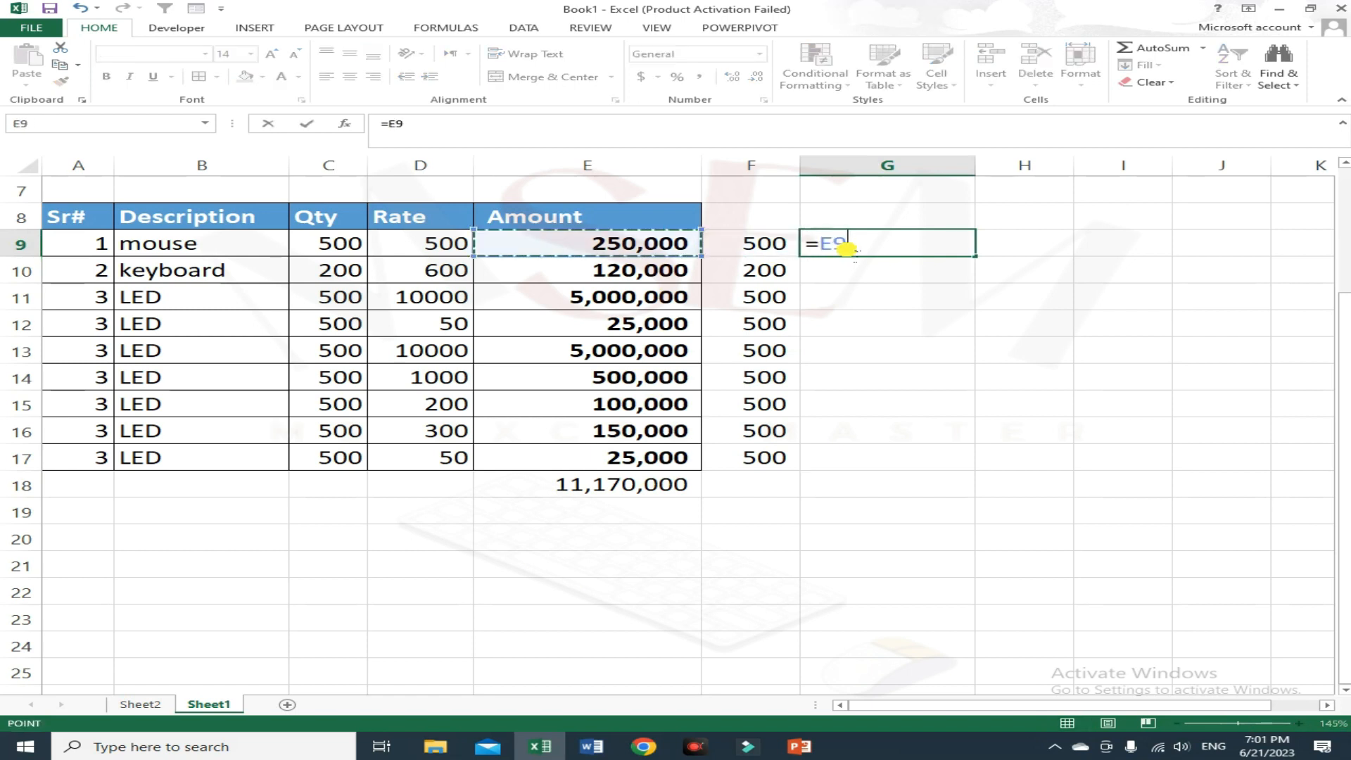
text(-)
key(Left)
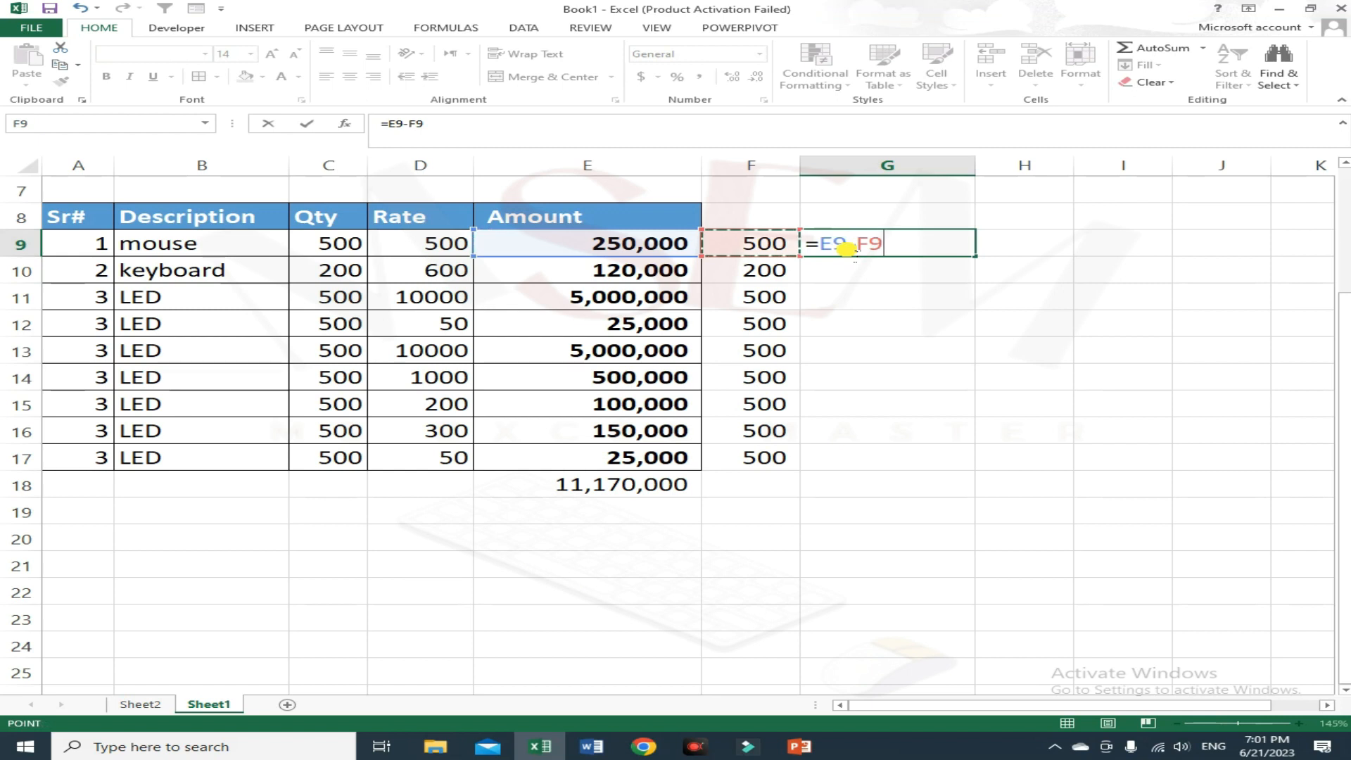
key(Return)
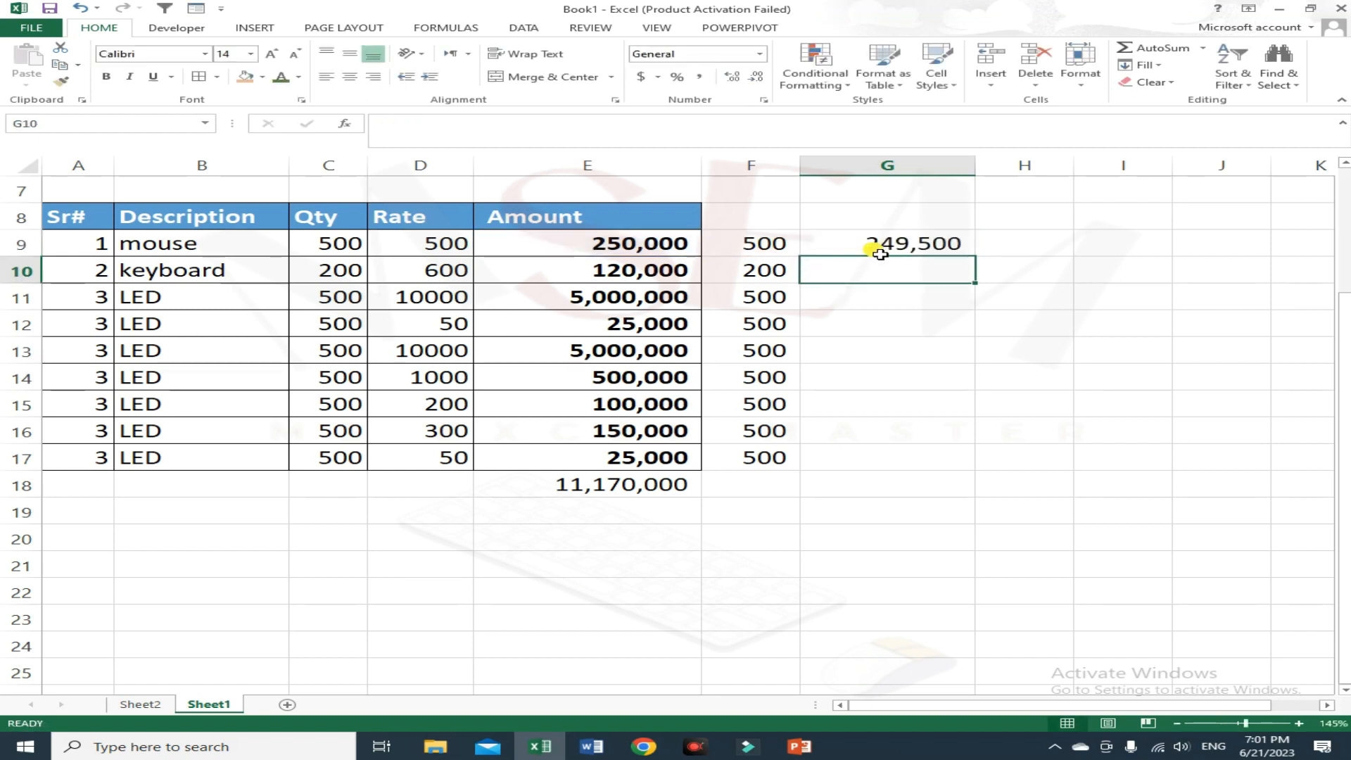
Step: Fill G9's formula down column G to row 17
click(943, 242)
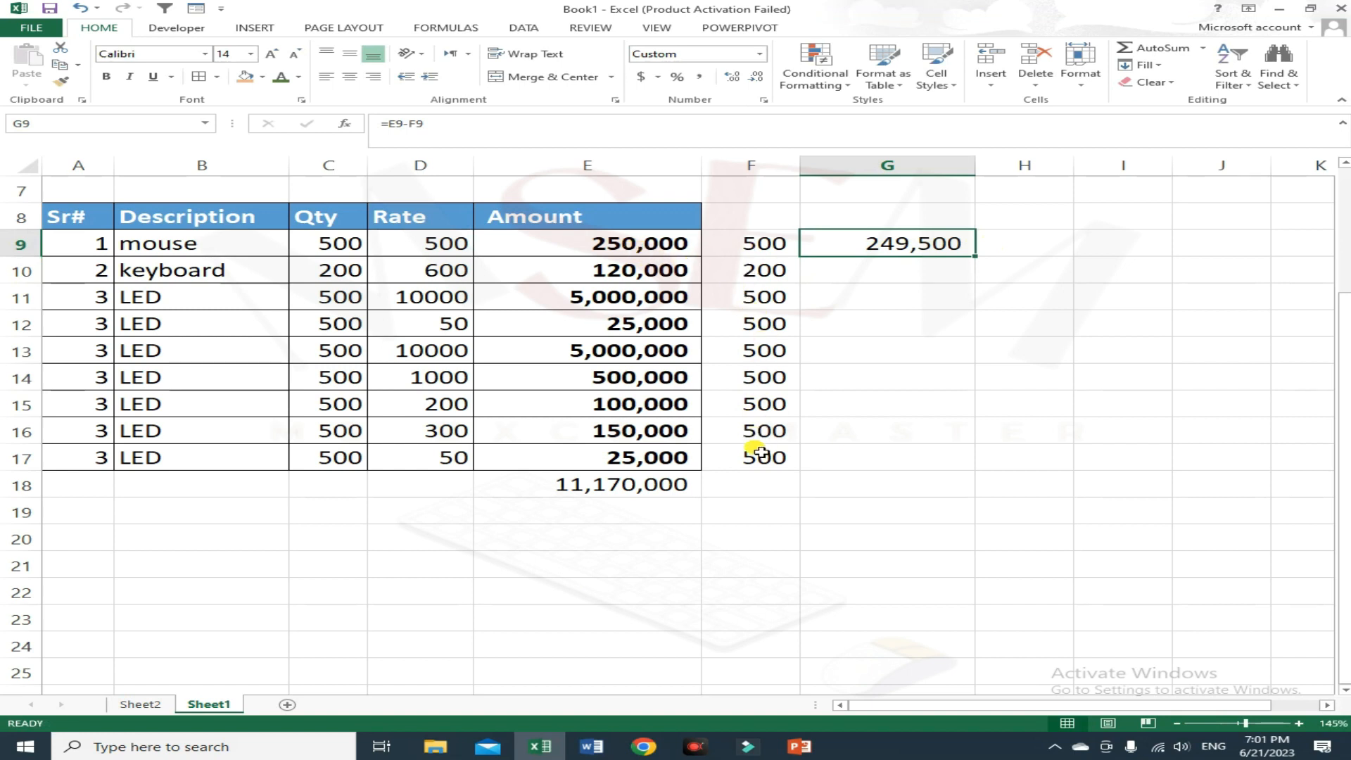
double_click(975, 257)
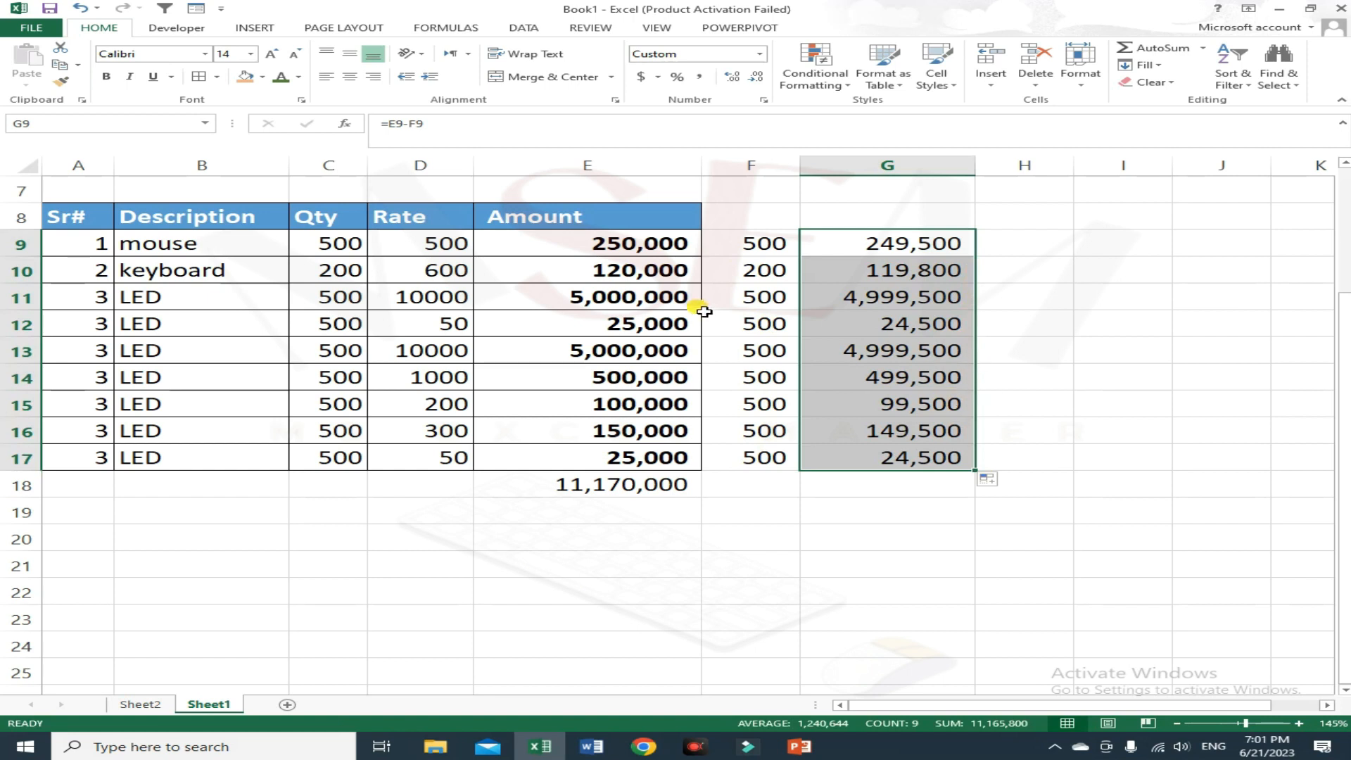
drag(746, 246, 761, 459)
click(897, 468)
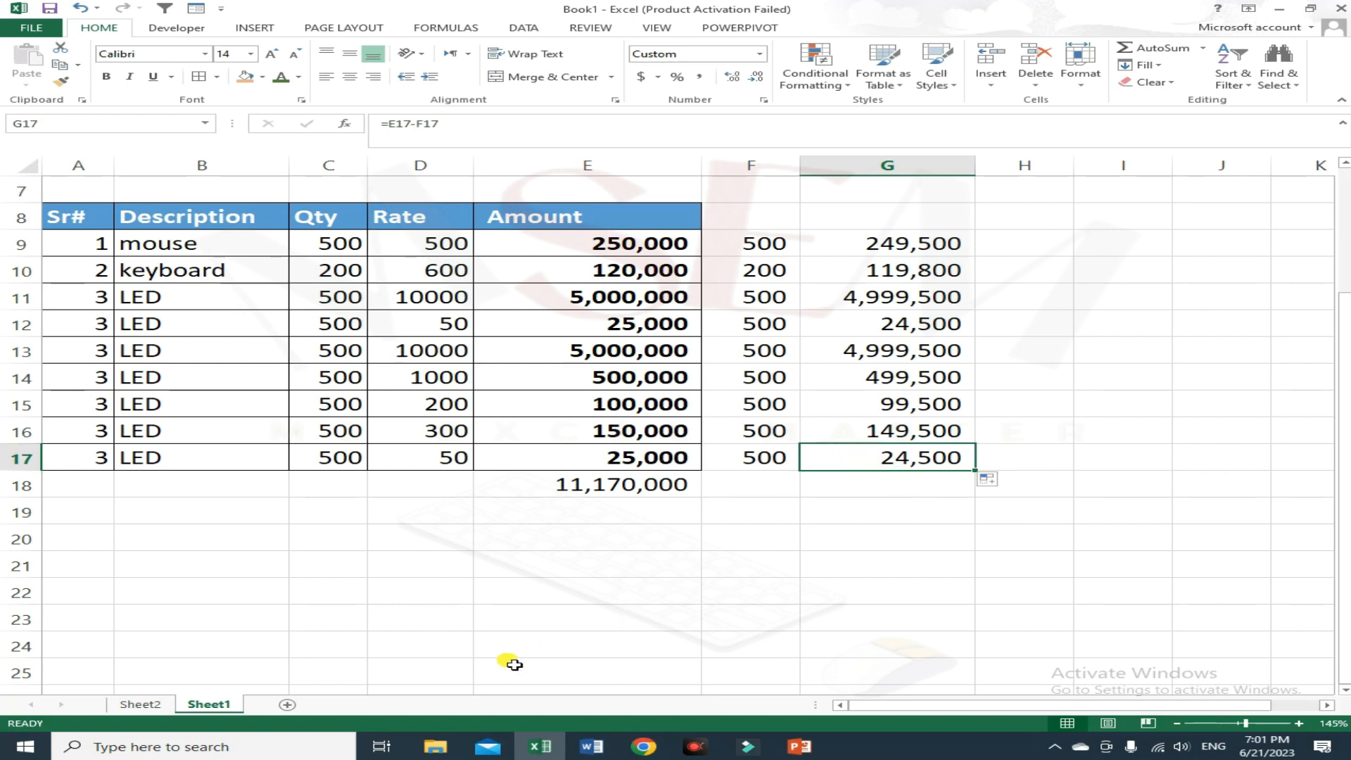
Step: Switch to Sheet2 with the arithmetic operator examples
click(140, 703)
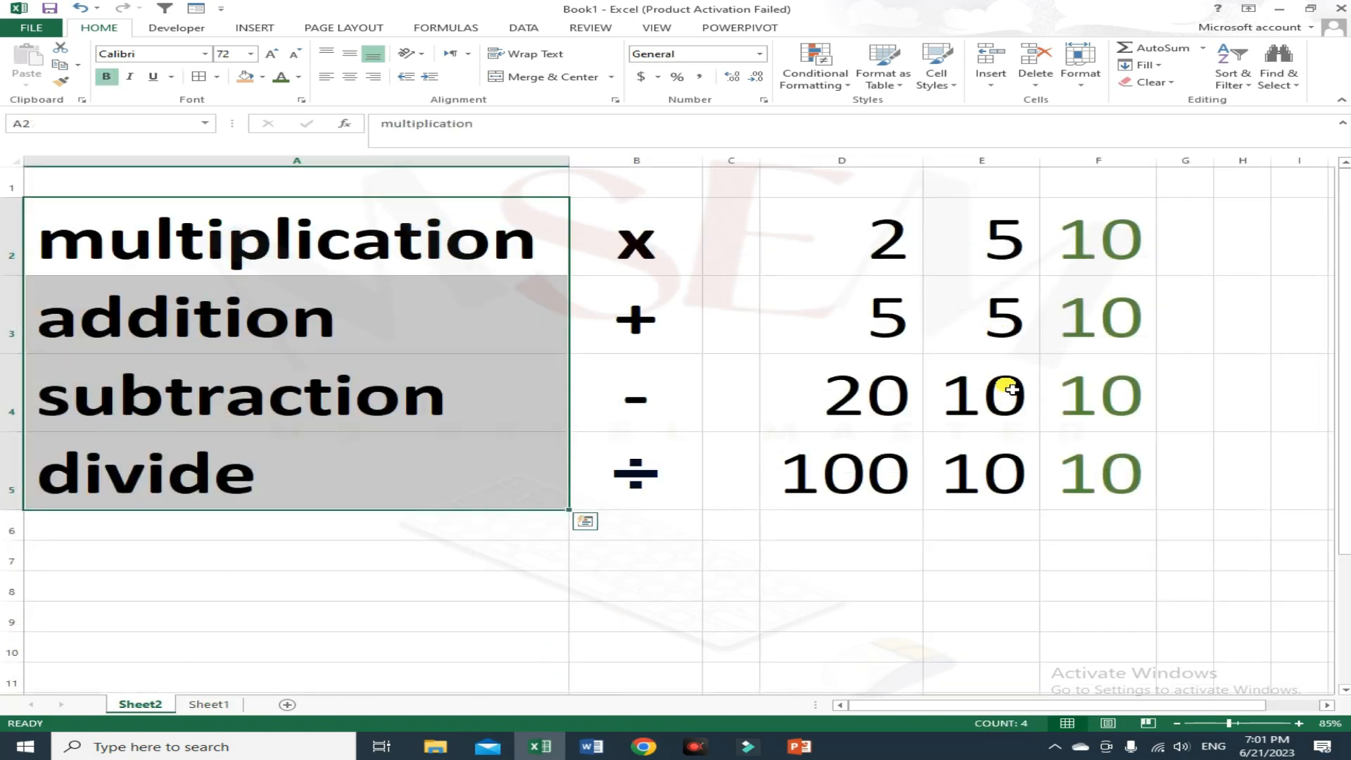
Step: Switch to the browser and open the MS Excel Master channel's Playlists page
click(643, 747)
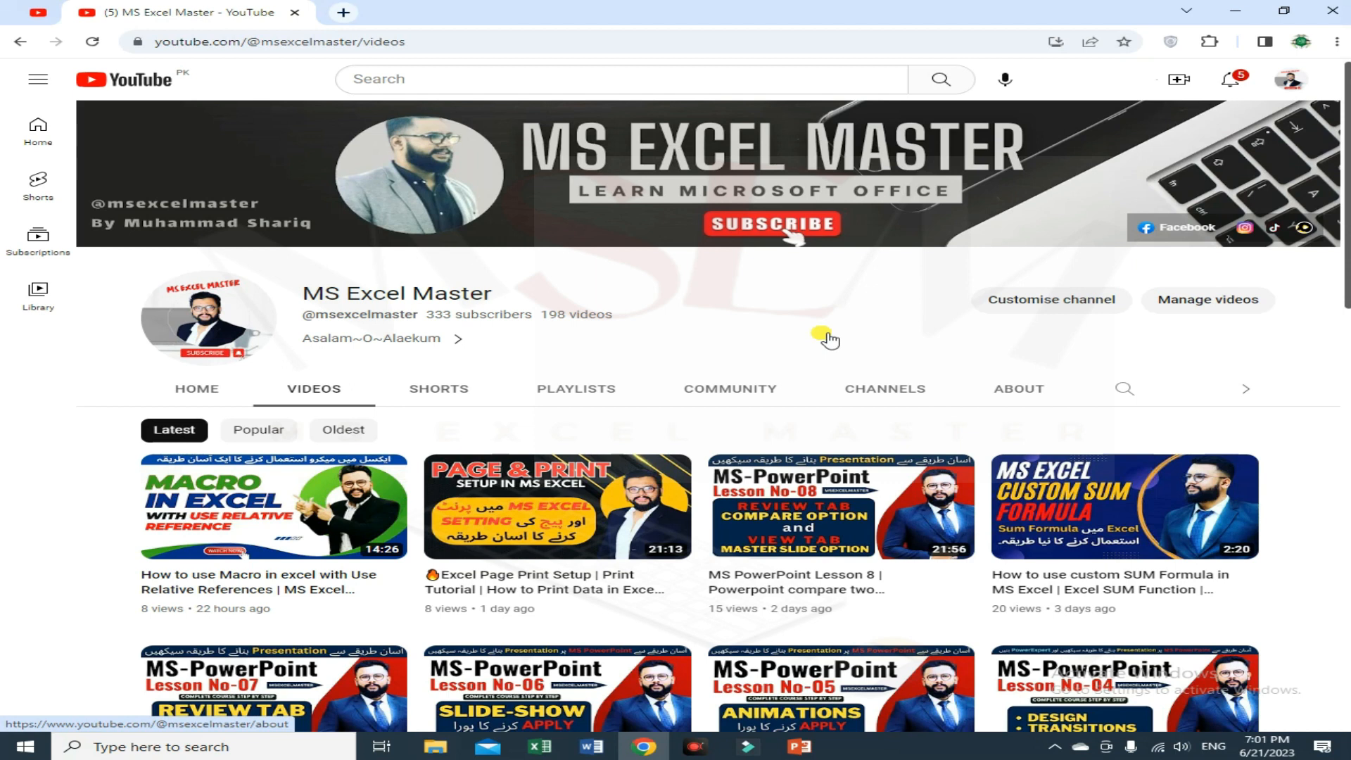
click(576, 391)
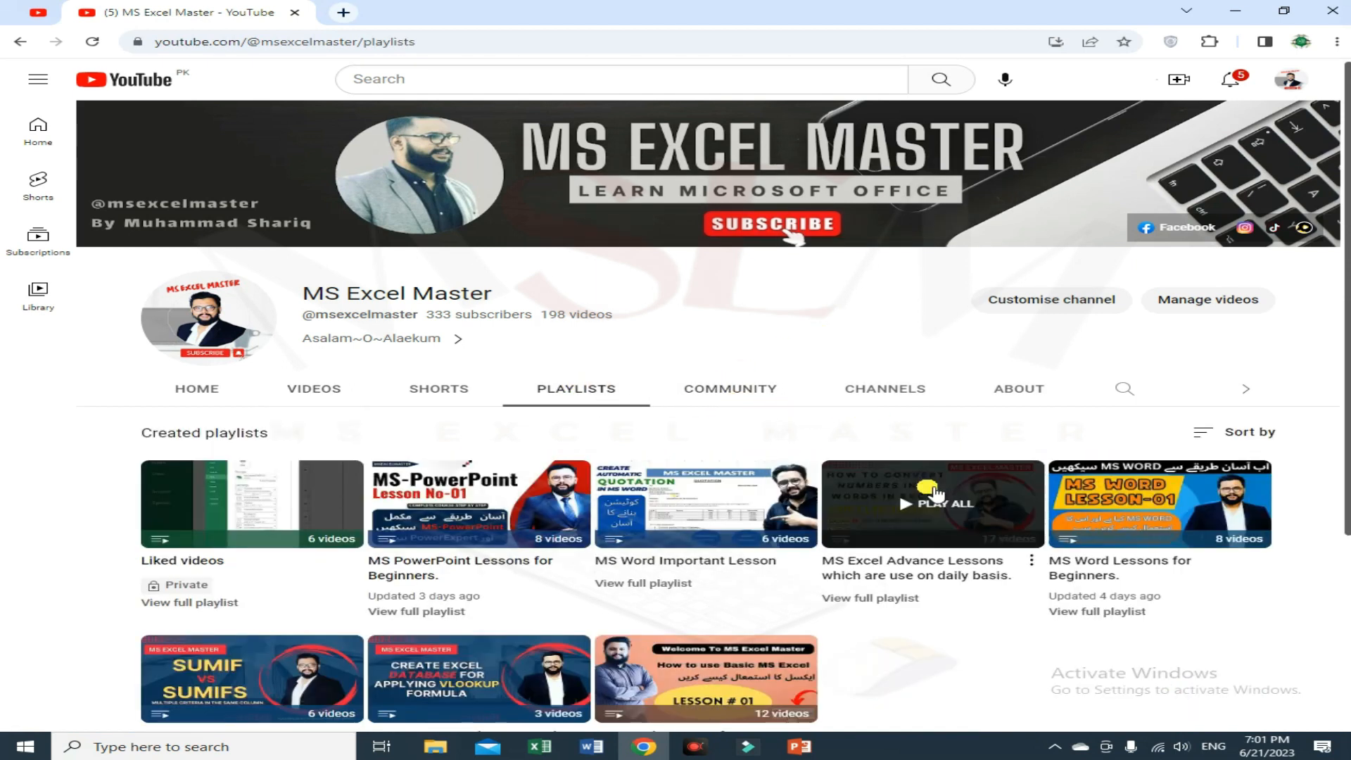
scroll(797, 654, down, 2)
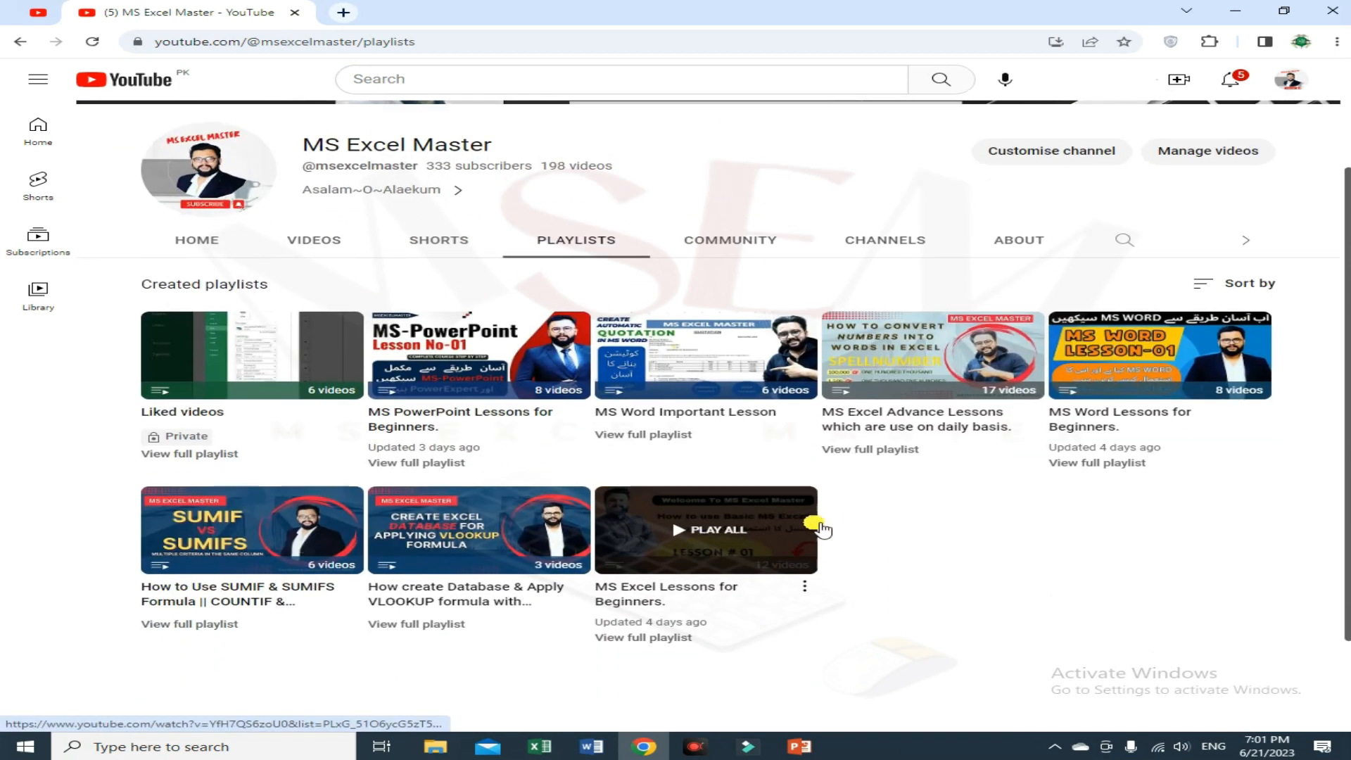